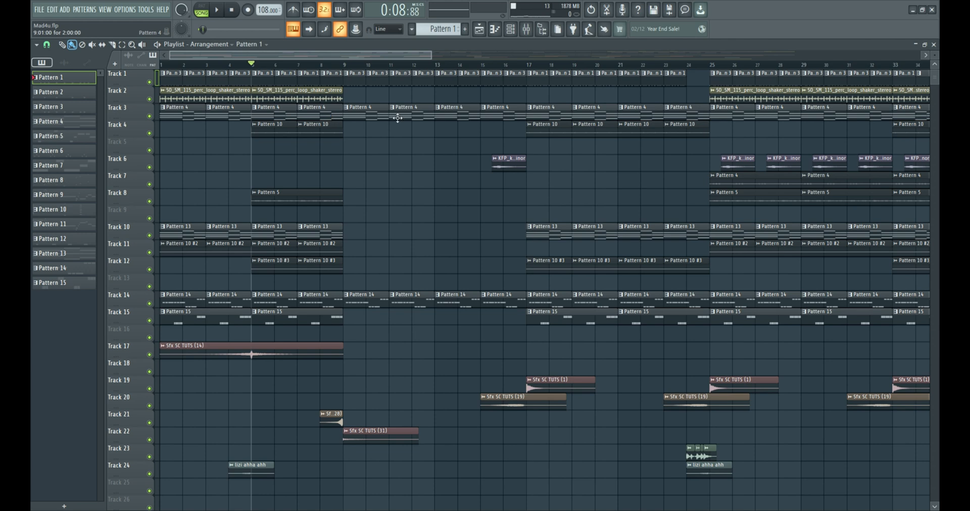
pyautogui.click(350, 65)
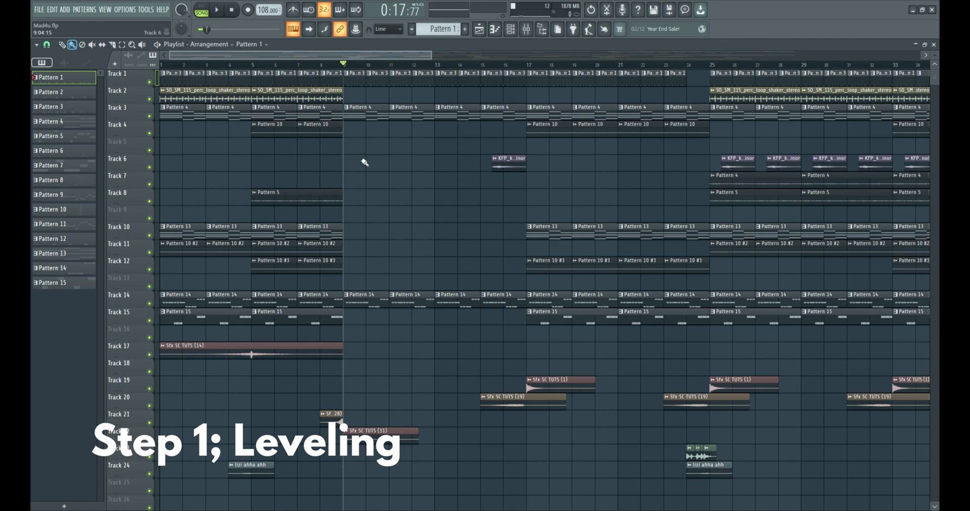
pyautogui.click(510, 31)
pyautogui.click(510, 30)
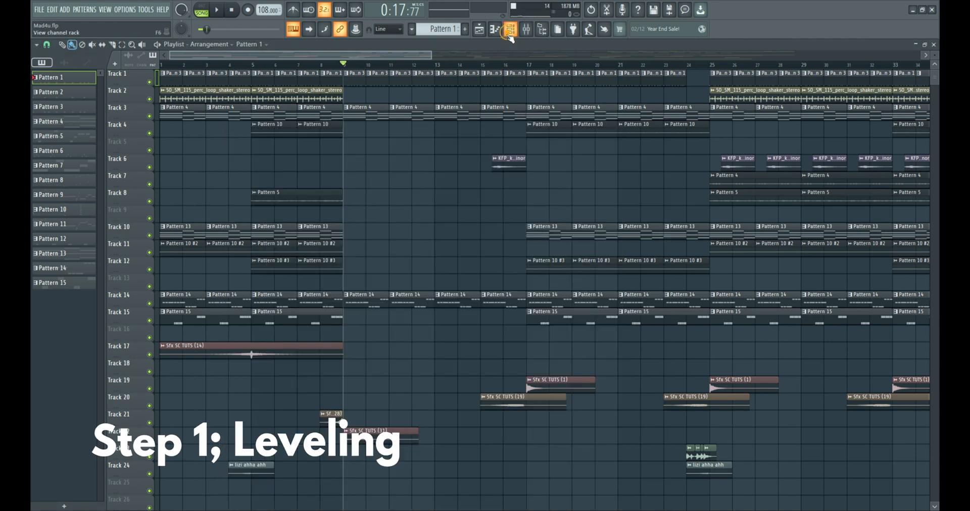
pyautogui.click(510, 31)
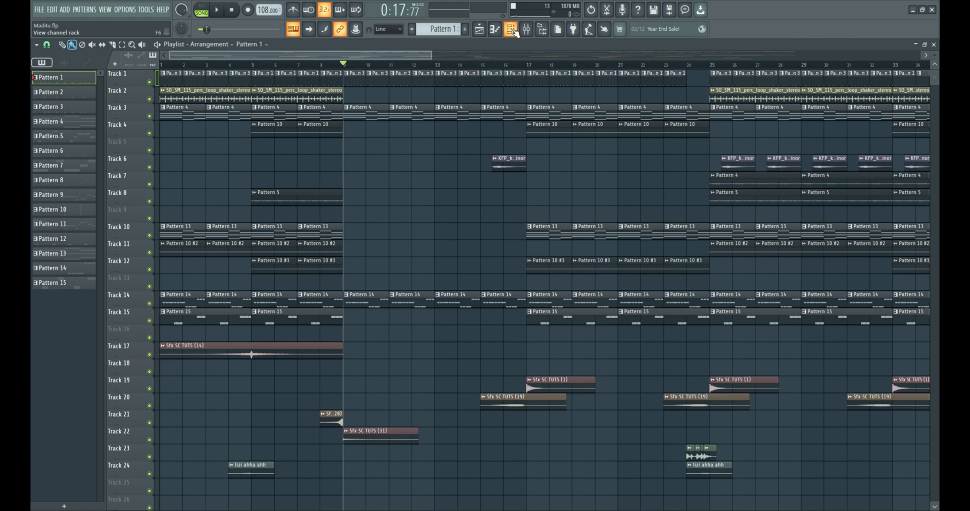
# Solo Track 1 in the playlist, add Track 2 to it, and play both from bar 5
pyautogui.rightClick(152, 84)
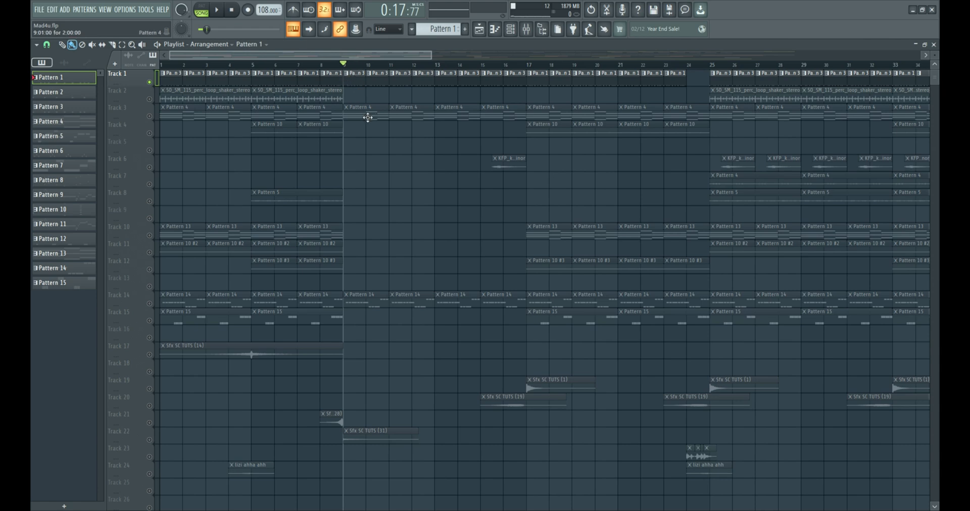
pyautogui.keyDown('ctrl'); pyautogui.scroll(3, 353, 124); pyautogui.keyUp('ctrl')
pyautogui.click(354, 81)
pyautogui.click(174, 65)
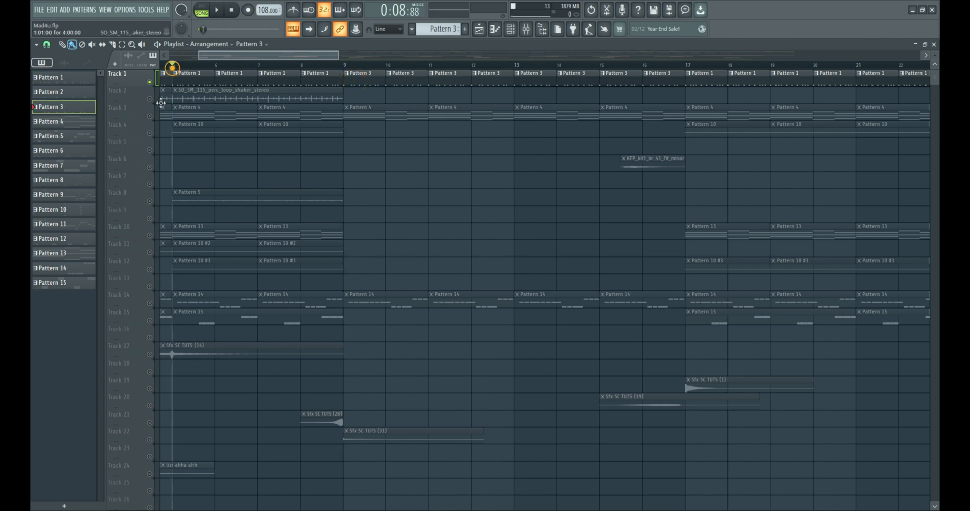
pyautogui.click(149, 99)
pyautogui.press('space')
pyautogui.scroll(-1, 303, 138)
pyautogui.keyDown('ctrl'); pyautogui.scroll(-1, 302, 139); pyautogui.keyUp('ctrl')
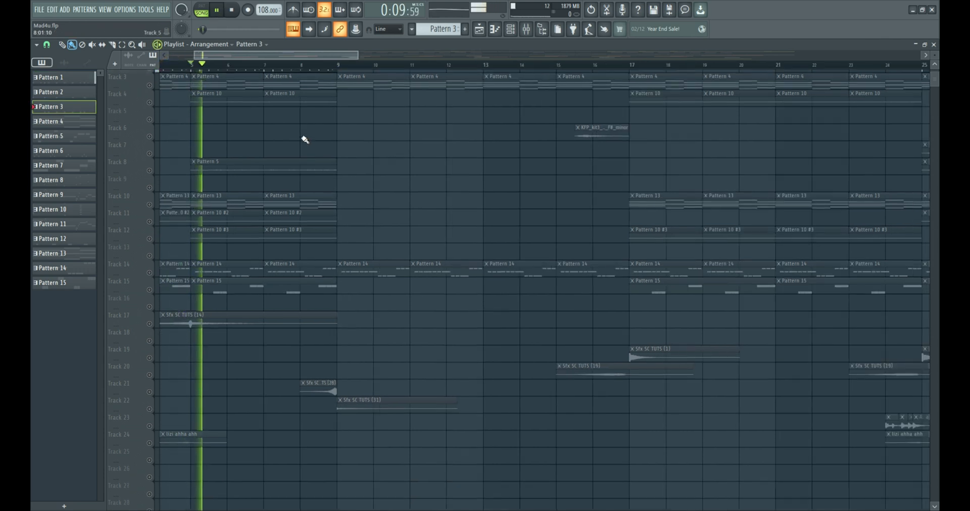
pyautogui.scroll(1, 209, 153)
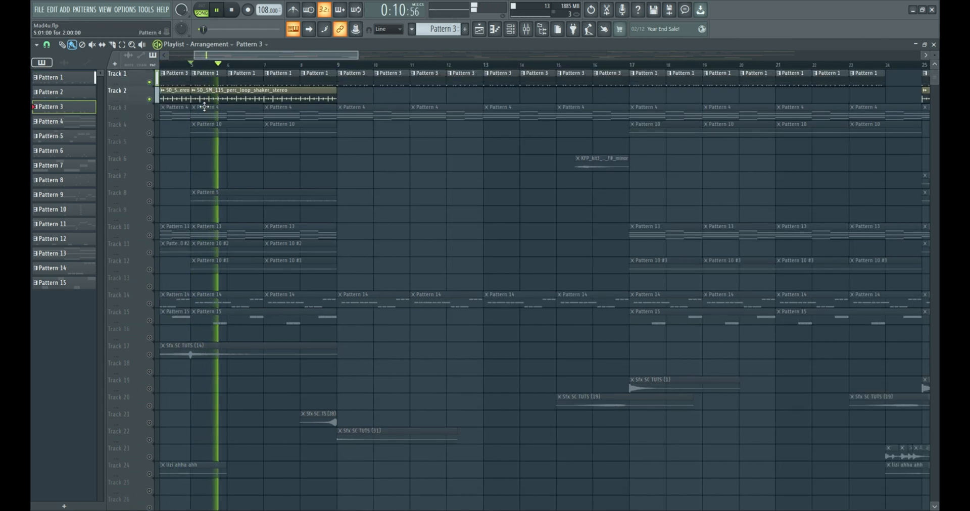
# Show the channels used by Pattern 1 in the channel rack and stop playback
pyautogui.click(234, 74)
pyautogui.click(510, 30)
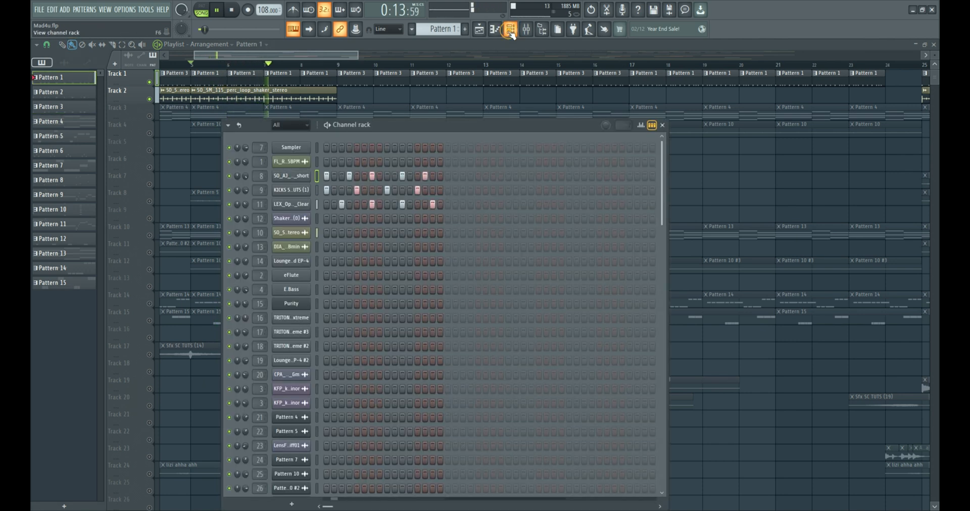
pyautogui.press('space')
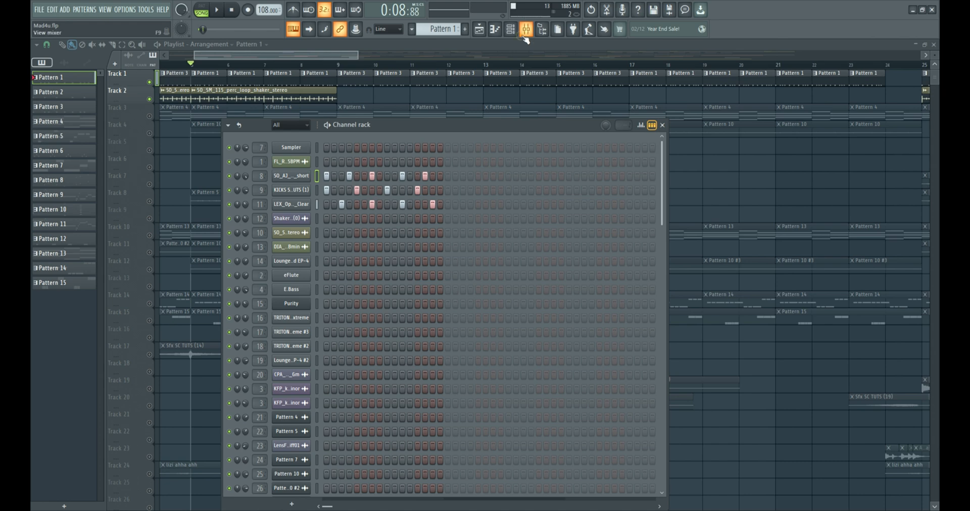
# Lower the mixer volume of the SO_AJ_perc_rim_short insert to -3.8 dB while listening to the drums
pyautogui.click(526, 32)
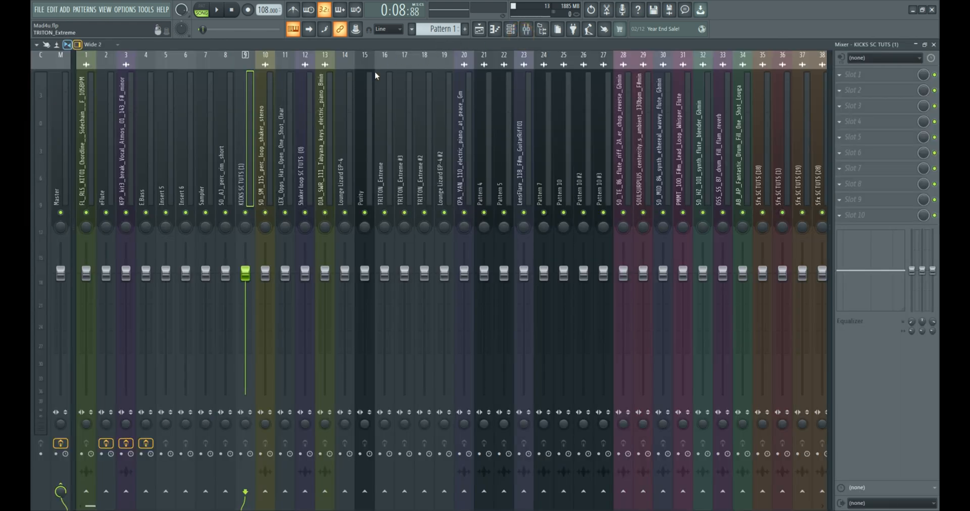
pyautogui.click(222, 174)
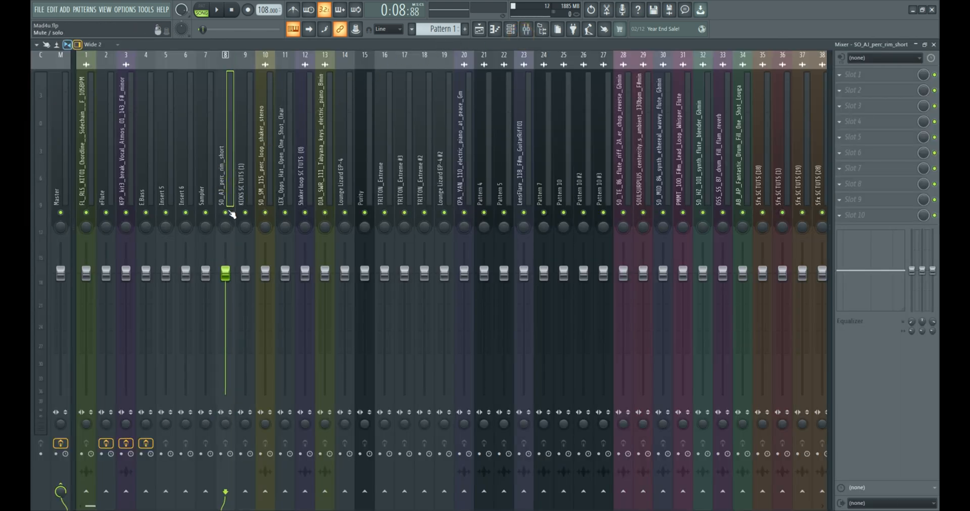
pyautogui.press('space')
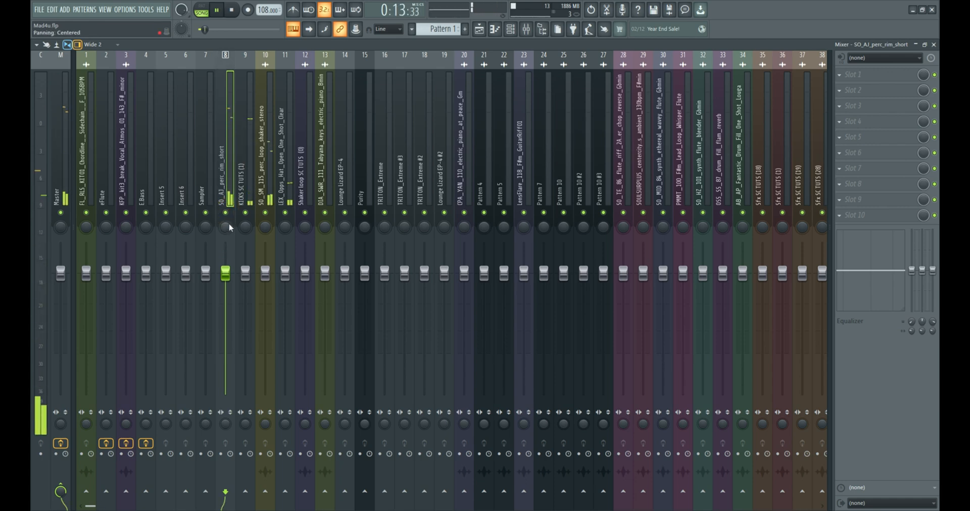
pyautogui.press('space')
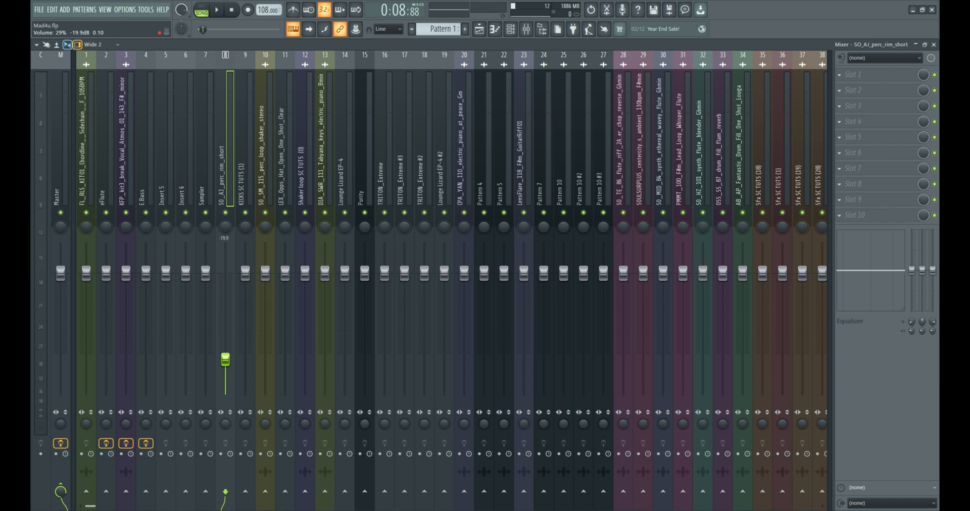
pyautogui.press('space')
pyautogui.moveTo(225, 360); pyautogui.dragTo(225, 292)
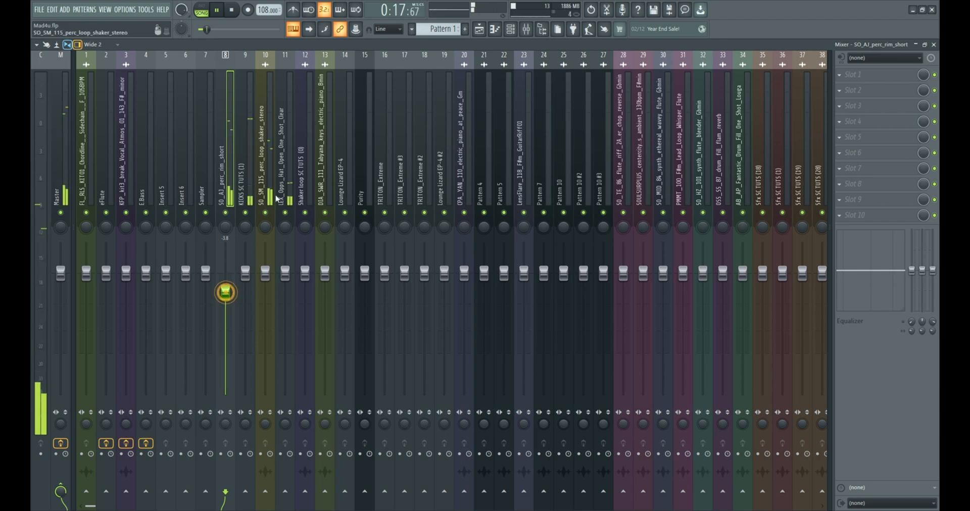
# Unmute Track 3 in the playlist and play from bar 9 with Pattern 4 selected
pyautogui.click(479, 30)
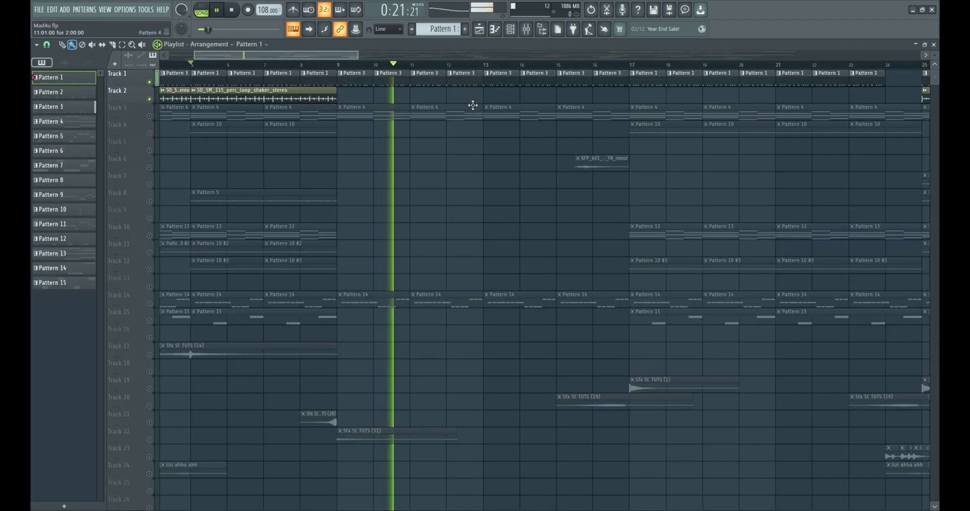
pyautogui.press('space')
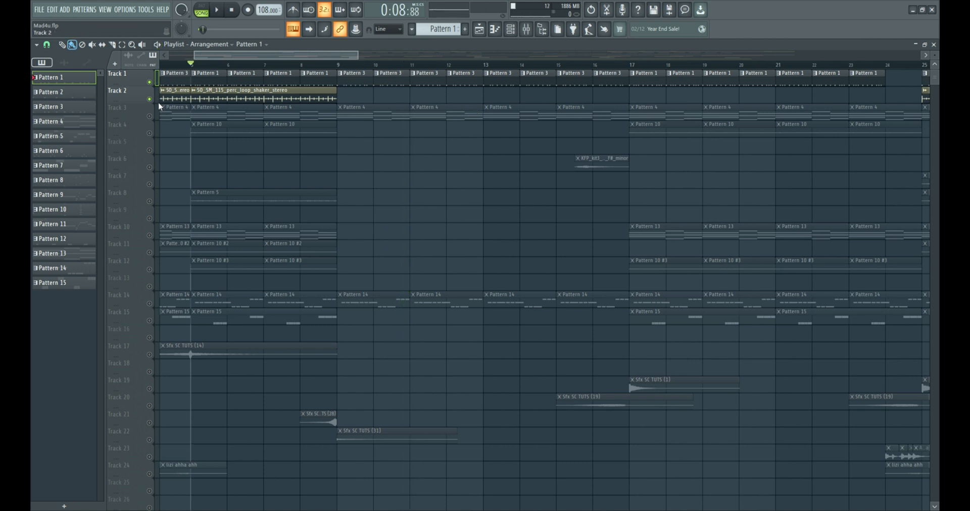
pyautogui.click(149, 117)
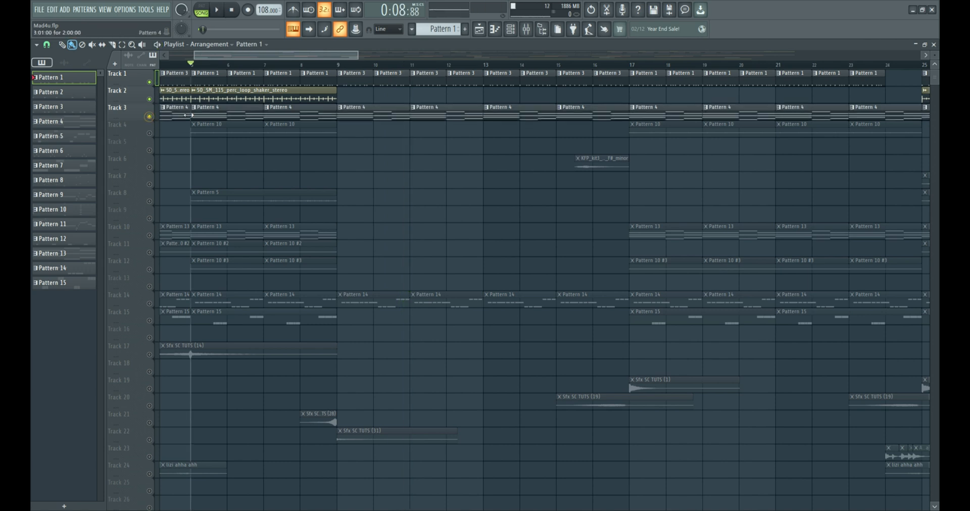
pyautogui.click(338, 66)
pyautogui.press('space')
pyautogui.click(368, 109)
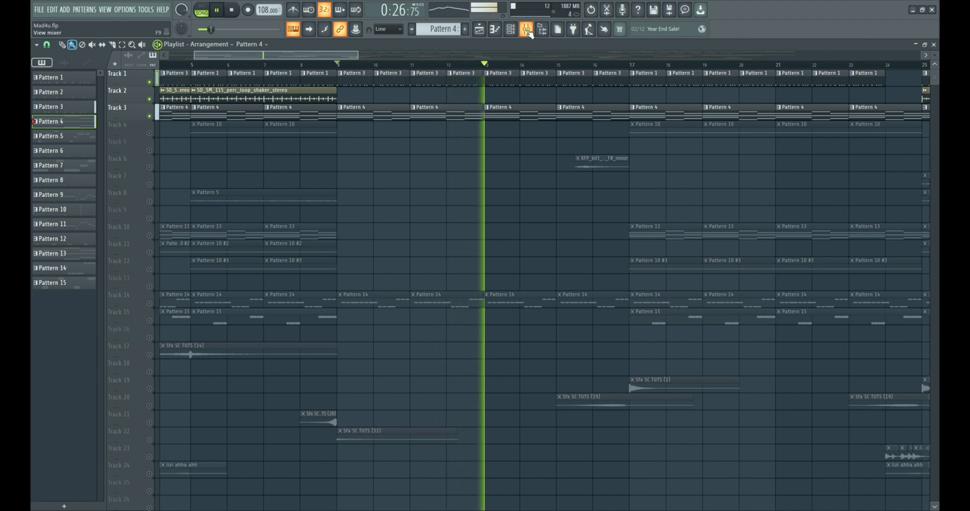
# Lower the Lounge Lizard EP-4 mixer insert to -1.8 dB and audition the balance
pyautogui.click(529, 33)
pyautogui.press('space')
pyautogui.click(346, 182)
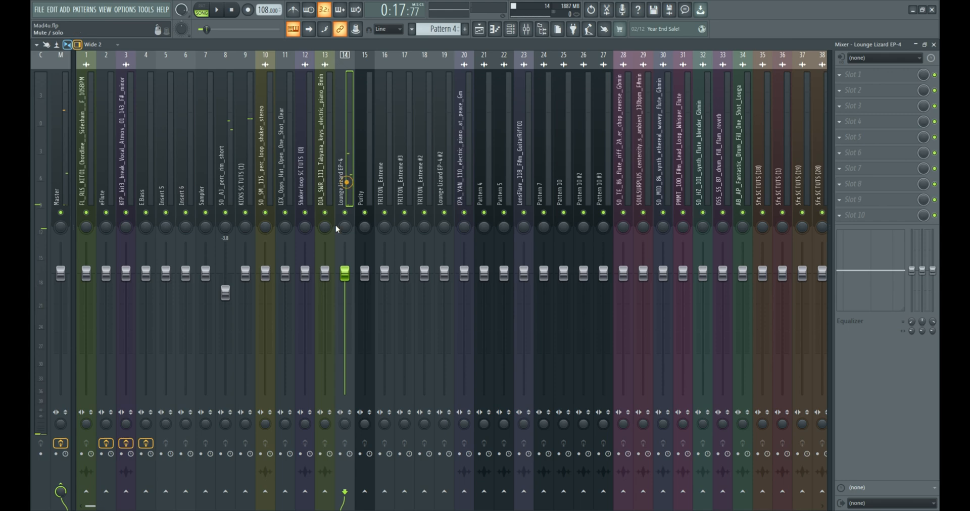
pyautogui.moveTo(353, 276)
pyautogui.mouseDown()
pyautogui.moveTo(352, 356)
pyautogui.moveTo(344, 283)
pyautogui.mouseUp()
pyautogui.press('space')
pyautogui.press('space')
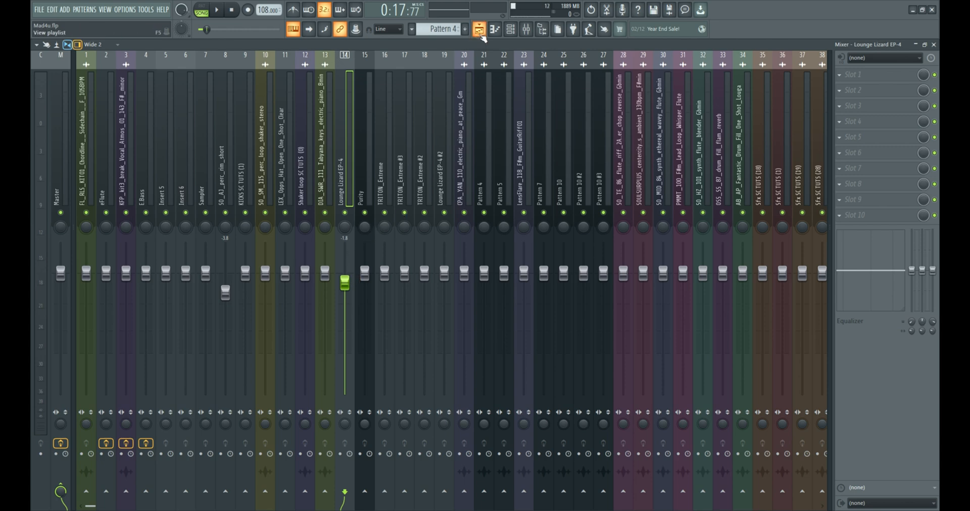
# Unmute Track 10 in the playlist and play from bar 5 with Pattern 13 selected
pyautogui.click(479, 30)
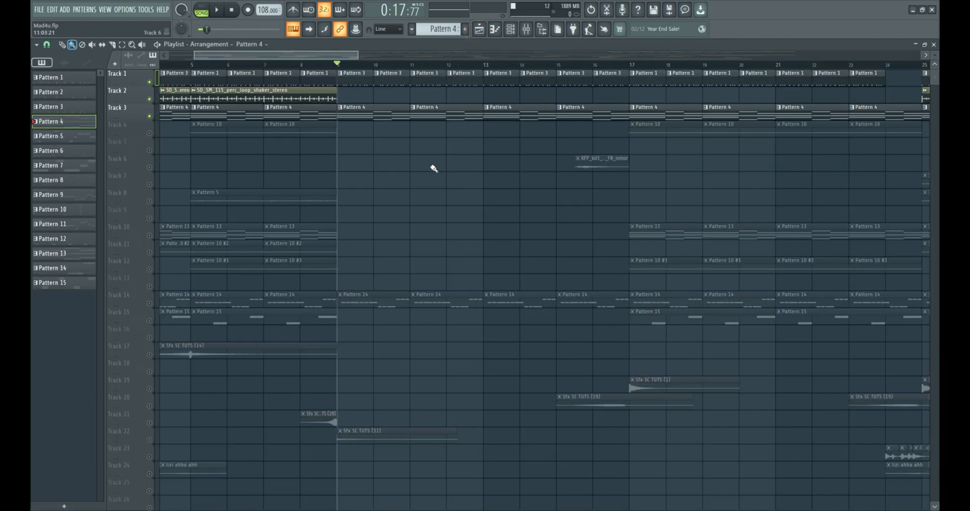
pyautogui.scroll(-3, 308, 176)
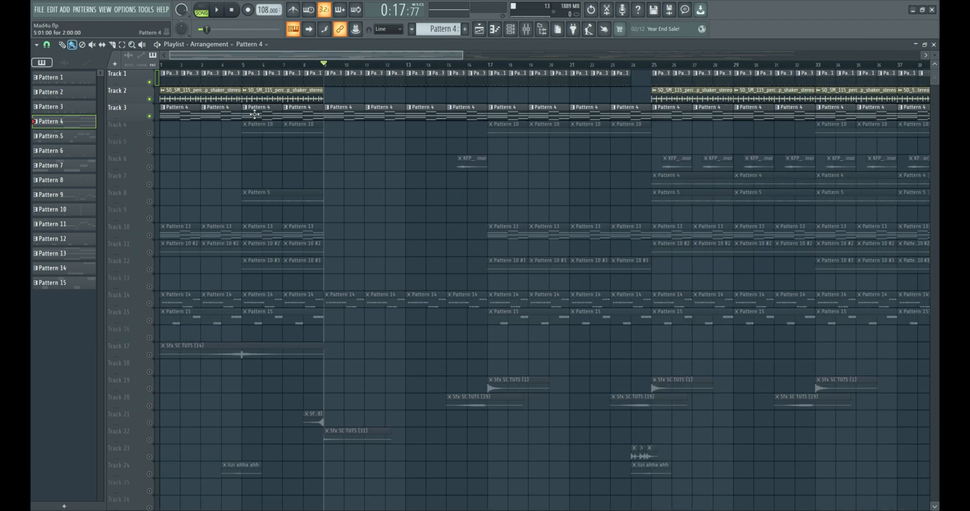
pyautogui.click(243, 67)
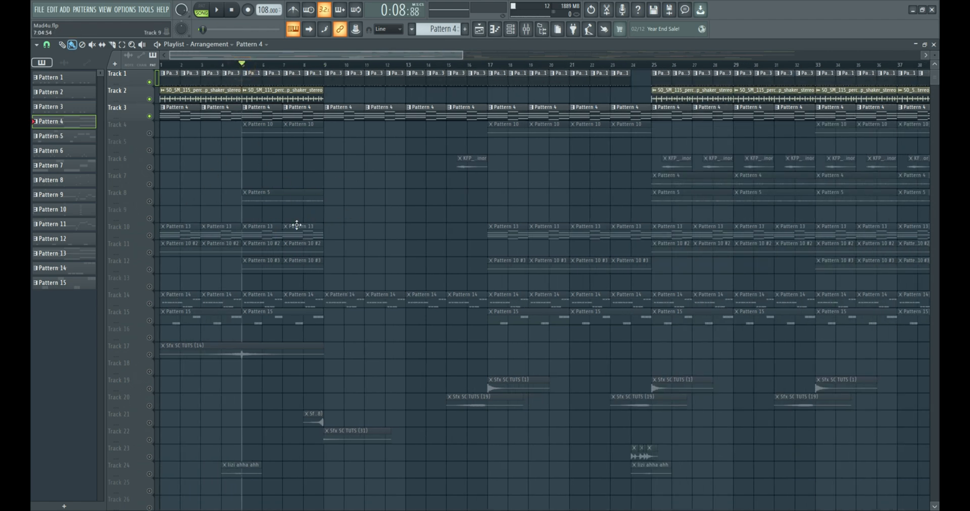
pyautogui.click(150, 236)
pyautogui.press('space')
pyautogui.click(253, 234)
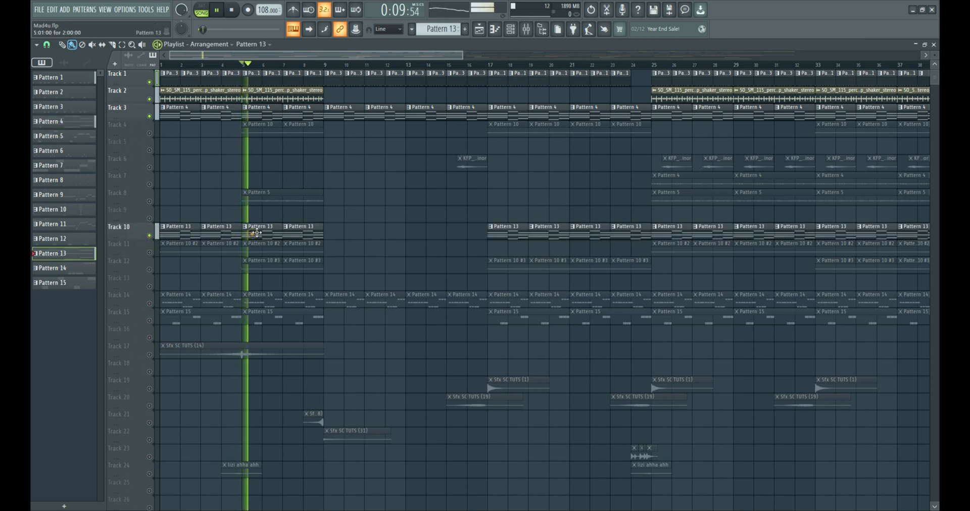
# Identify Pattern 13's instrument in the channel rack and lower its TRITON_Extreme #2 mixer insert to -1.9 dB
pyautogui.click(508, 28)
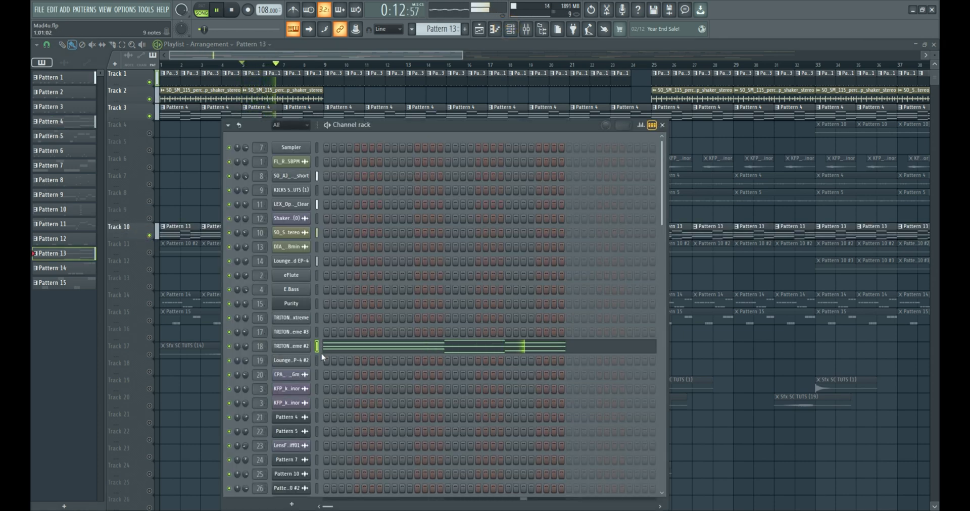
pyautogui.press('space')
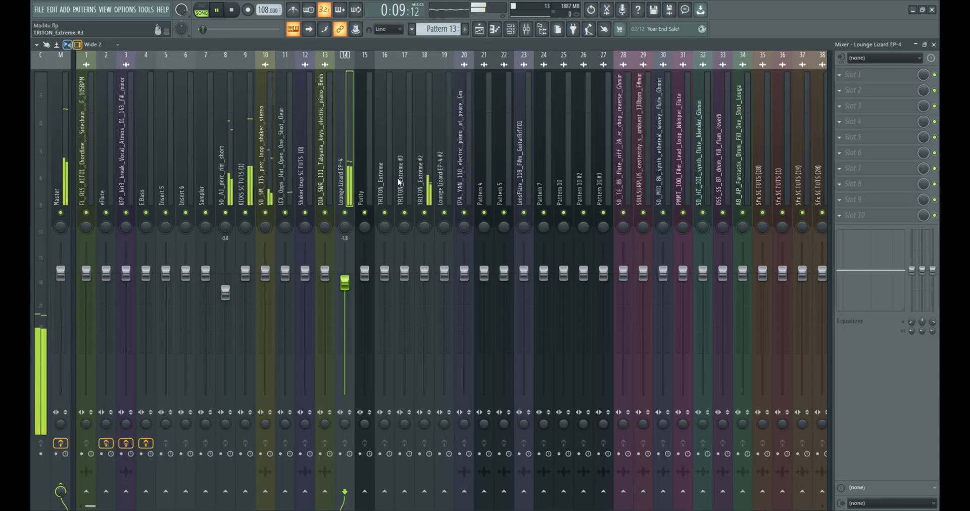
pyautogui.click(422, 174)
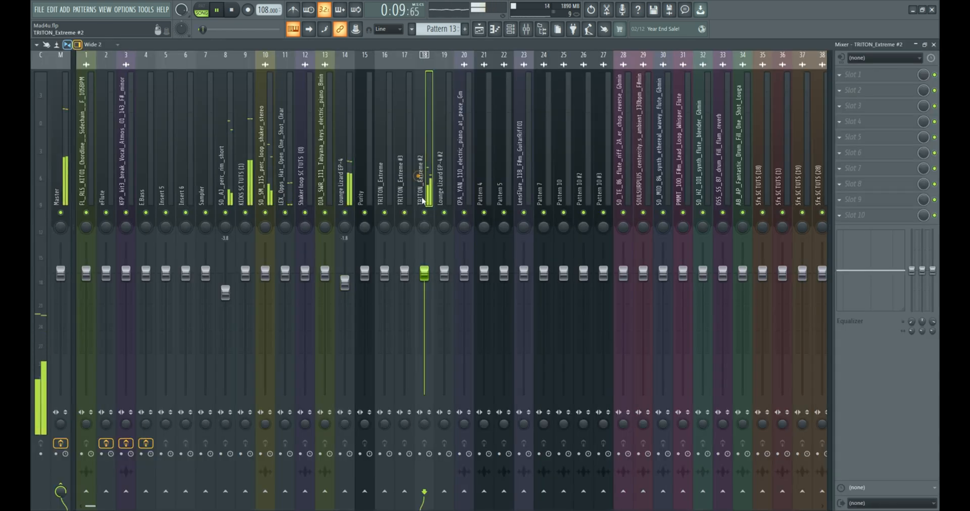
pyautogui.moveTo(424, 274)
pyautogui.mouseDown()
pyautogui.moveTo(424, 345)
pyautogui.moveTo(425, 284)
pyautogui.mouseUp()
pyautogui.press('space')
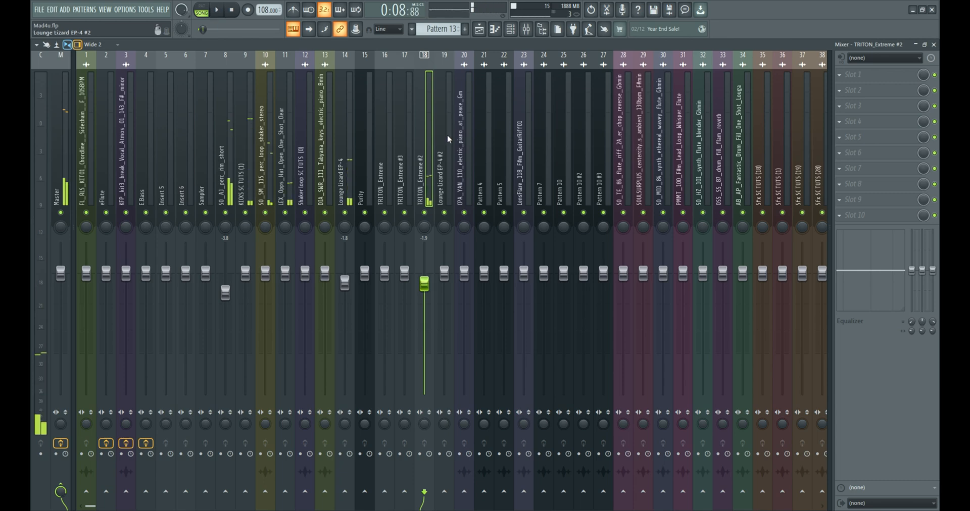
# Unmute Track 4 and lower the mixer volume of its Pattern 10 audio clip to -0.7 dB during playback
pyautogui.click(479, 31)
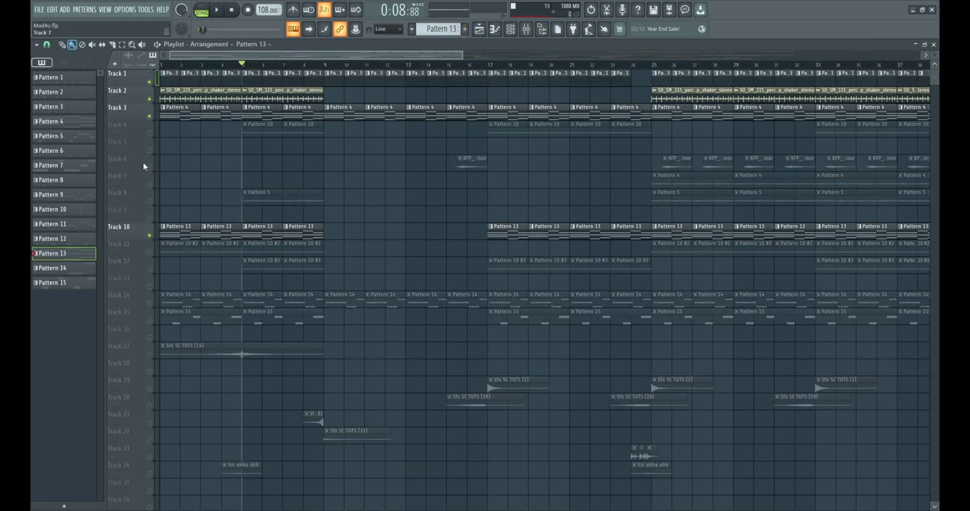
pyautogui.click(151, 134)
pyautogui.press('space')
pyautogui.doubleClick(264, 129)
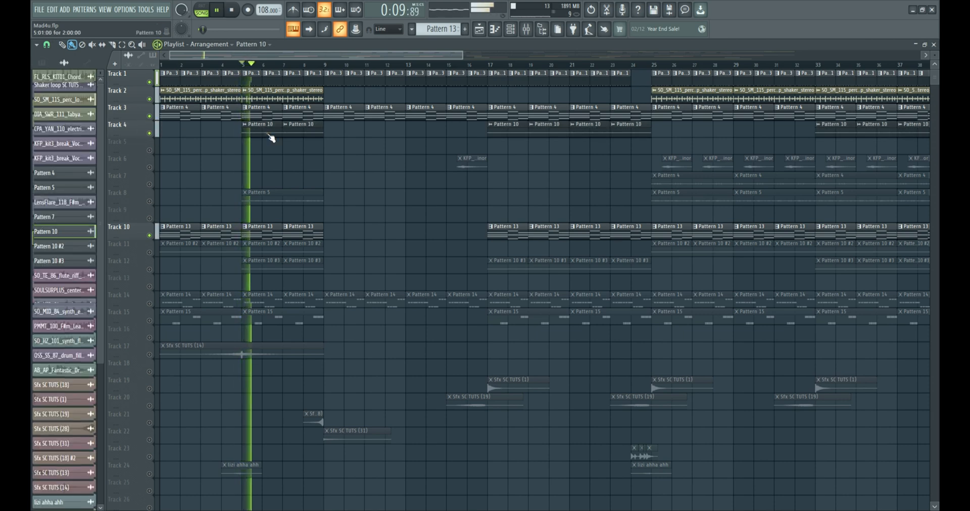
pyautogui.click(526, 29)
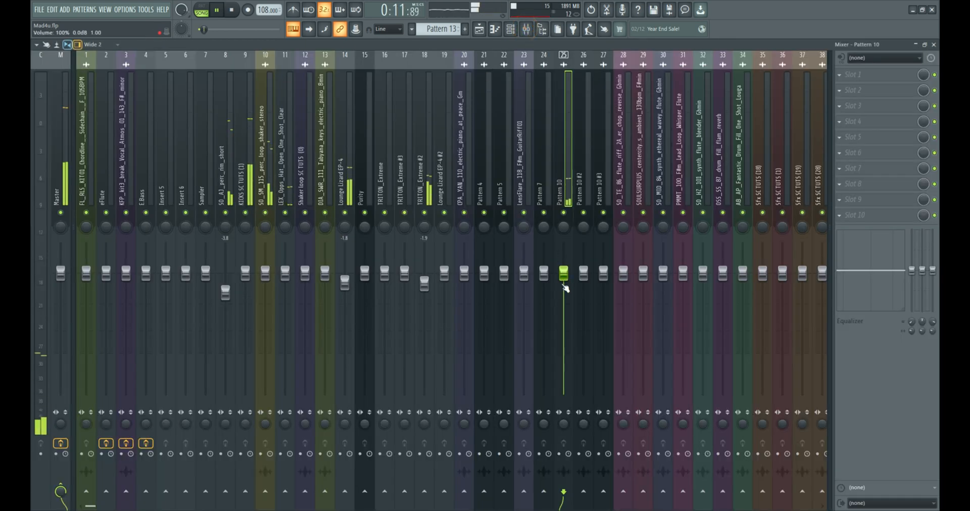
pyautogui.moveTo(565, 278)
pyautogui.mouseDown()
pyautogui.moveTo(564, 354)
pyautogui.moveTo(562, 273)
pyautogui.mouseUp()
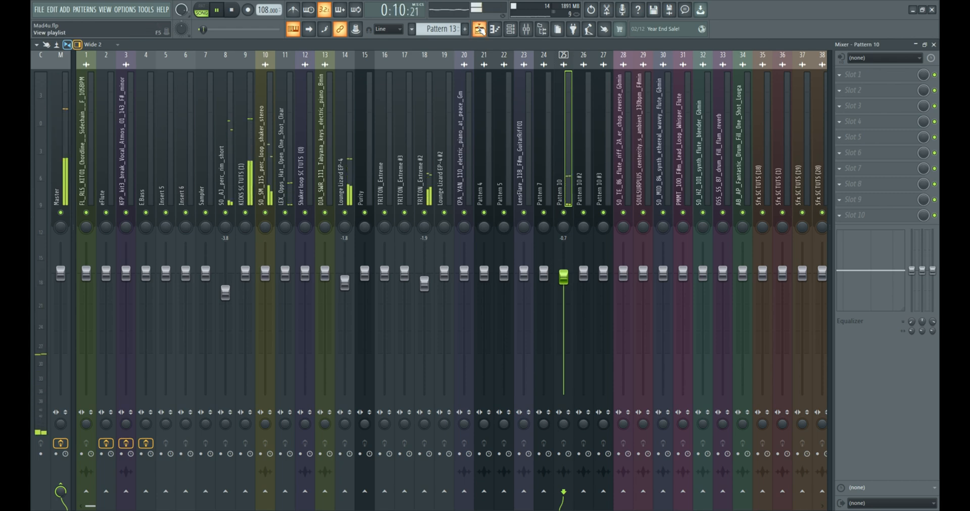
# Unmute Track 8 and lower the mixer volume of its Pattern 5 audio clip to -1.0 dB
pyautogui.click(479, 28)
pyautogui.doubleClick(295, 193)
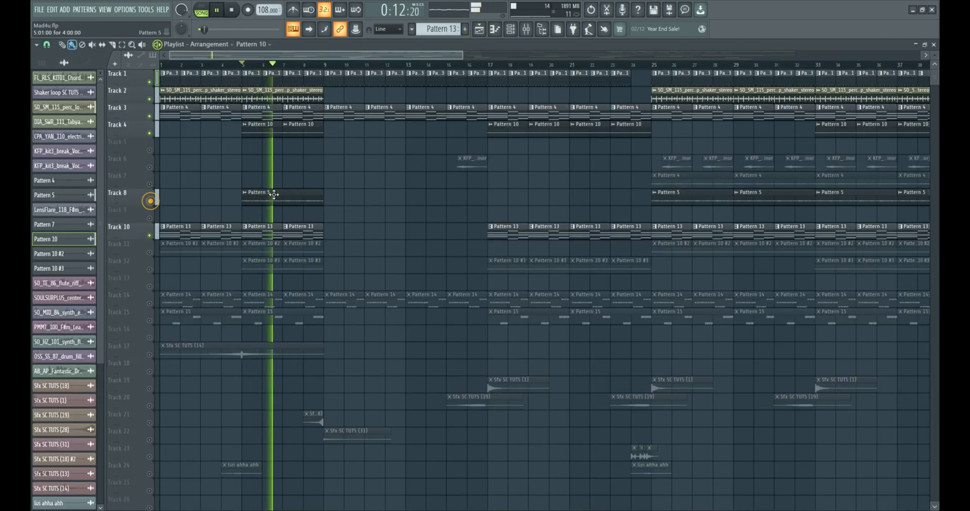
pyautogui.click(527, 29)
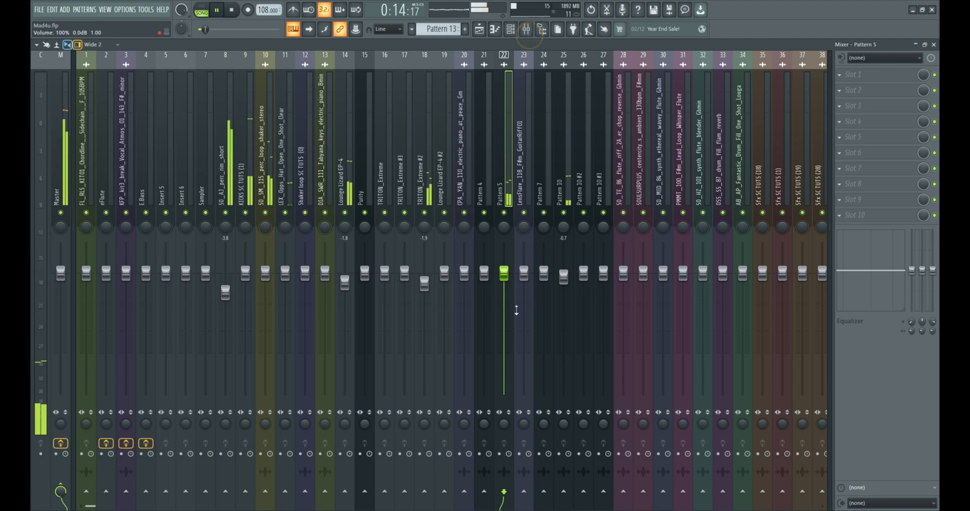
pyautogui.moveTo(504, 274)
pyautogui.mouseDown()
pyautogui.moveTo(504, 347)
pyautogui.moveTo(504, 278)
pyautogui.mouseUp()
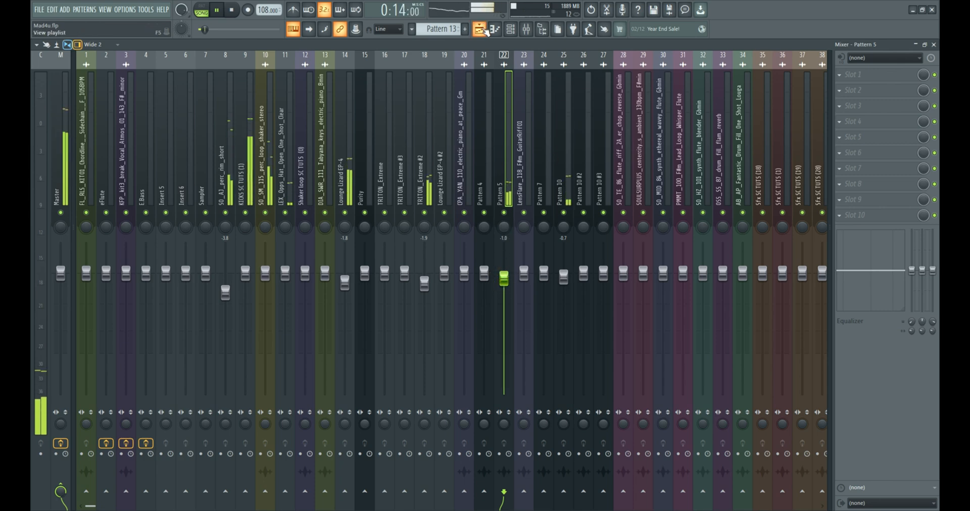
# Unmute Track 11 in the playlist and bring up the mixer insert of its Pattern 10 #2 audio clip during playback
pyautogui.click(480, 29)
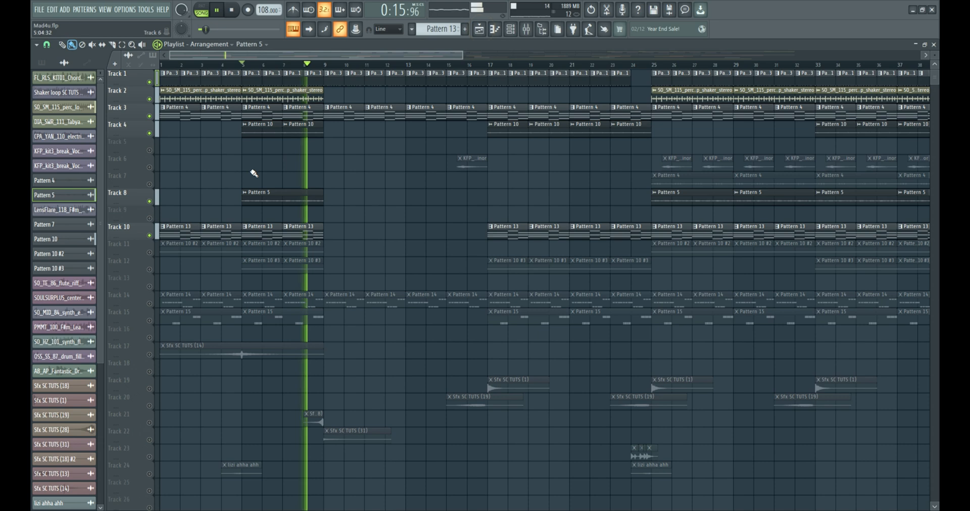
pyautogui.press('space')
pyautogui.moveTo(145, 255); pyautogui.dragTo(145, 256)
pyautogui.click(148, 253)
pyautogui.click(298, 247)
pyautogui.press('space')
pyautogui.doubleClick(299, 247)
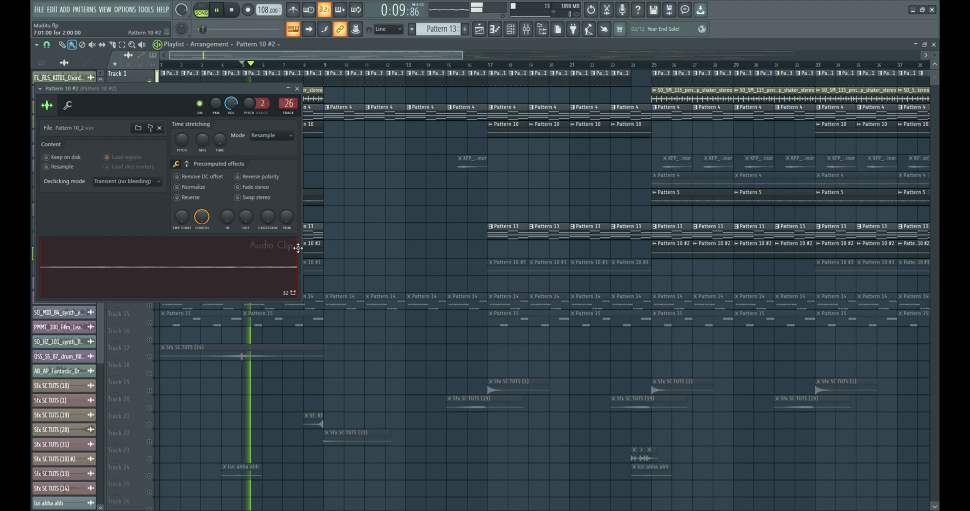
pyautogui.click(526, 30)
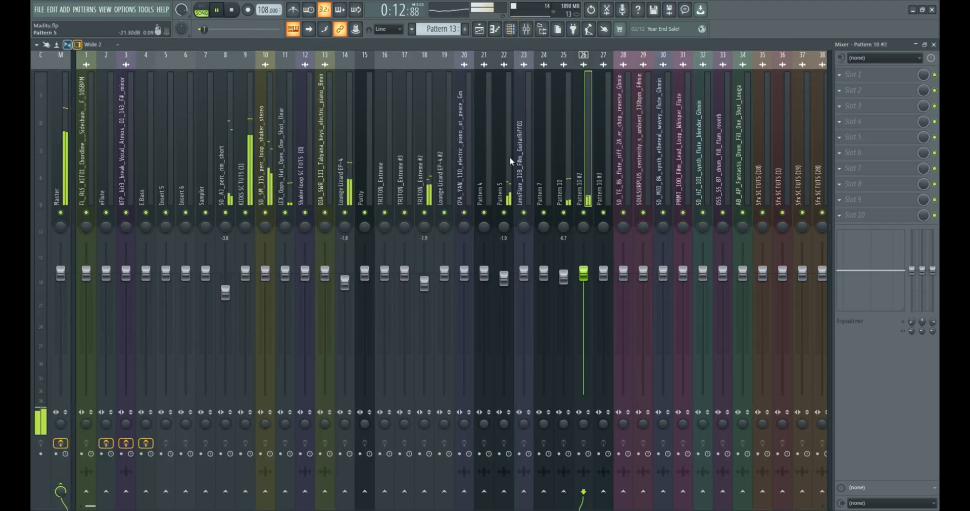
pyautogui.press('space')
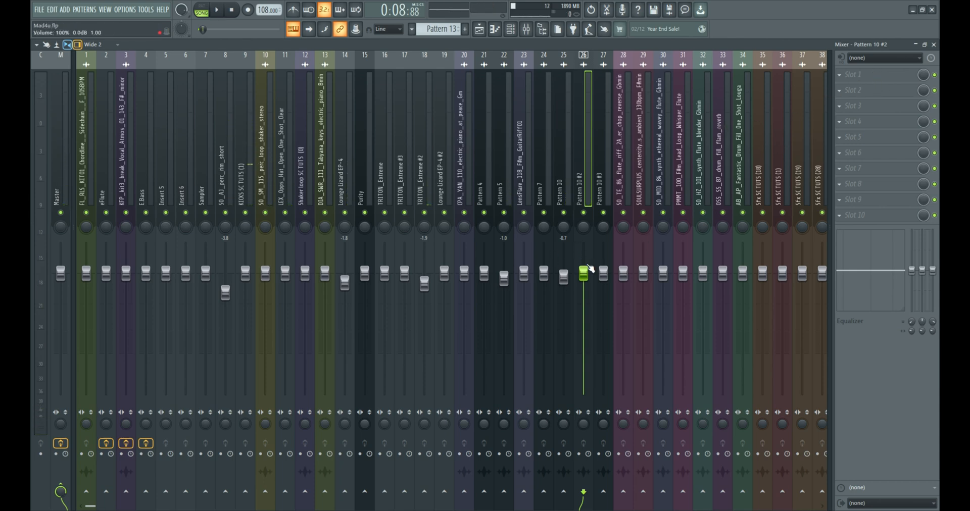
# Add a Fruity Compressor to the Pattern 10 #2 mixer insert and raise its gain to 2.4 dB
pyautogui.moveTo(584, 274); pyautogui.dragTo(580, 251)
pyautogui.click(859, 76)
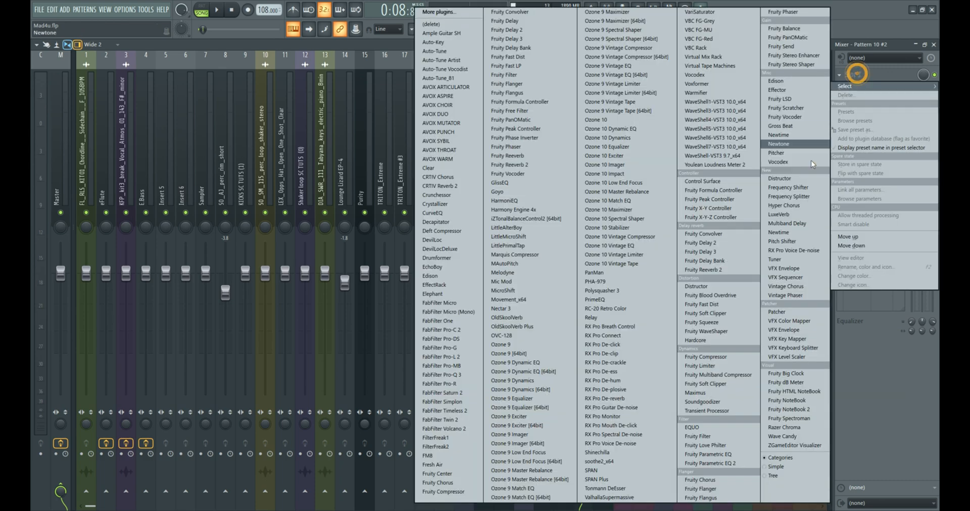
pyautogui.click(735, 358)
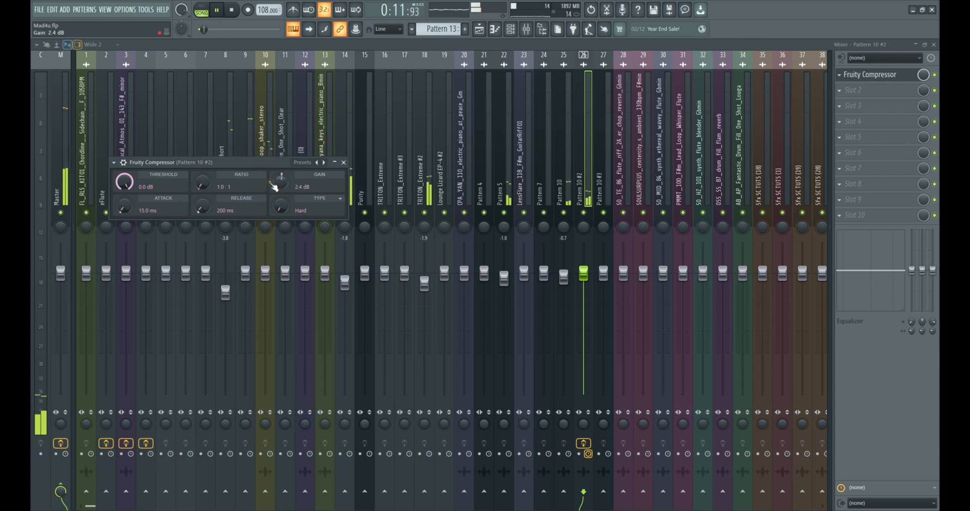
pyautogui.click(344, 163)
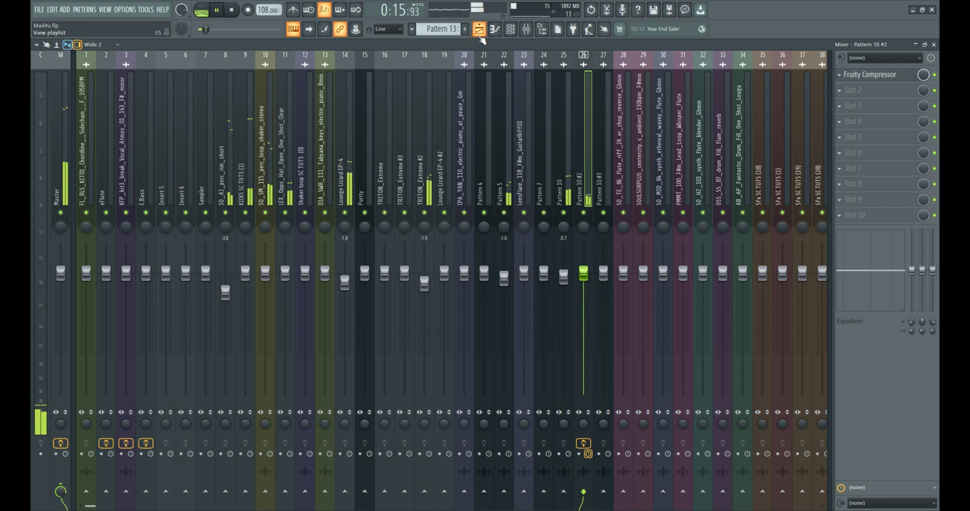
# Unmute Track 12 in the playlist and bring up the mixer insert of its Pattern 10 #3 audio clip
pyautogui.click(479, 29)
pyautogui.press('space')
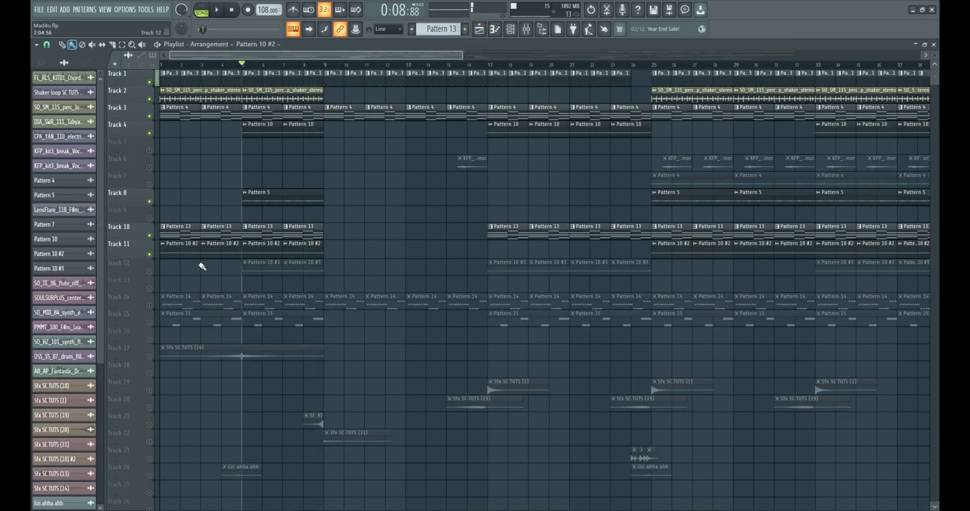
pyautogui.click(150, 273)
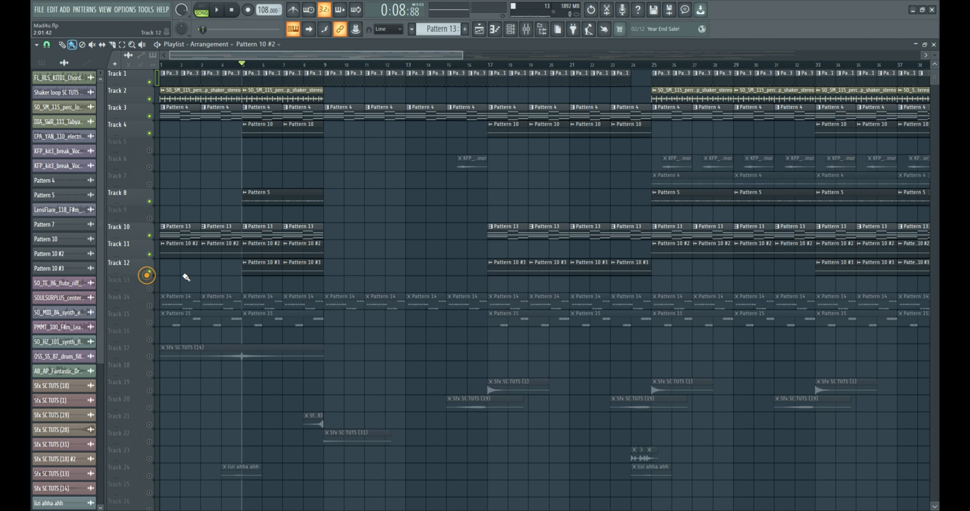
pyautogui.click(254, 269)
pyautogui.press('space')
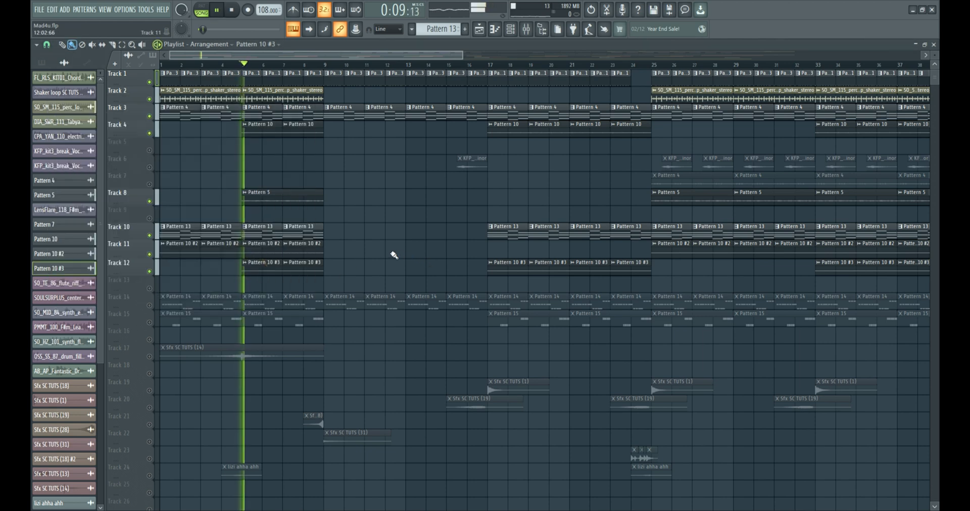
pyautogui.click(269, 267)
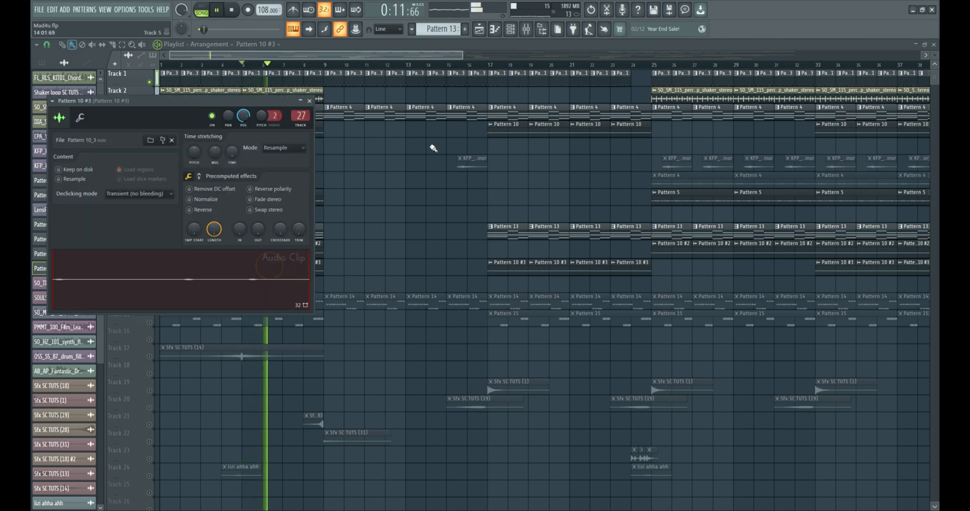
pyautogui.click(526, 29)
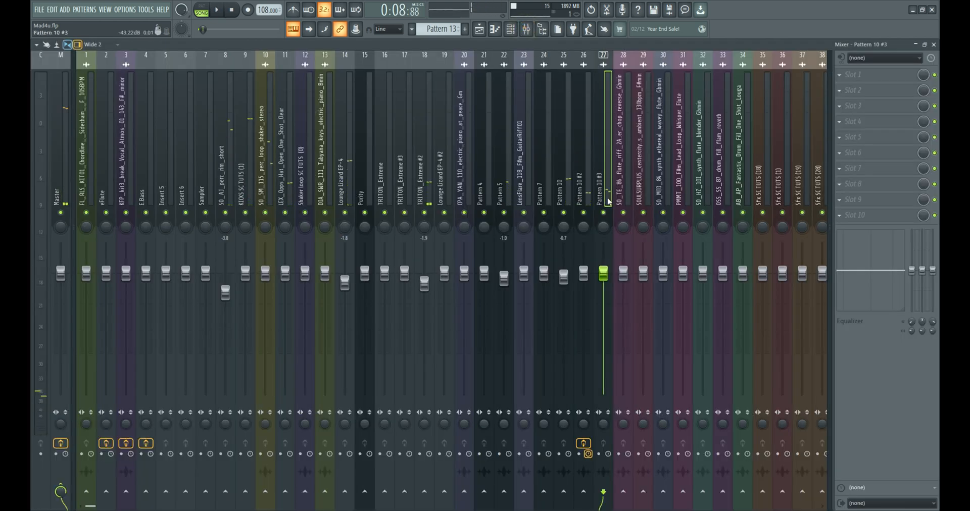
# Add a Fruity Compressor to the Pattern 10 #3 mixer insert and raise its gain to 3.6 dB
pyautogui.click(870, 79)
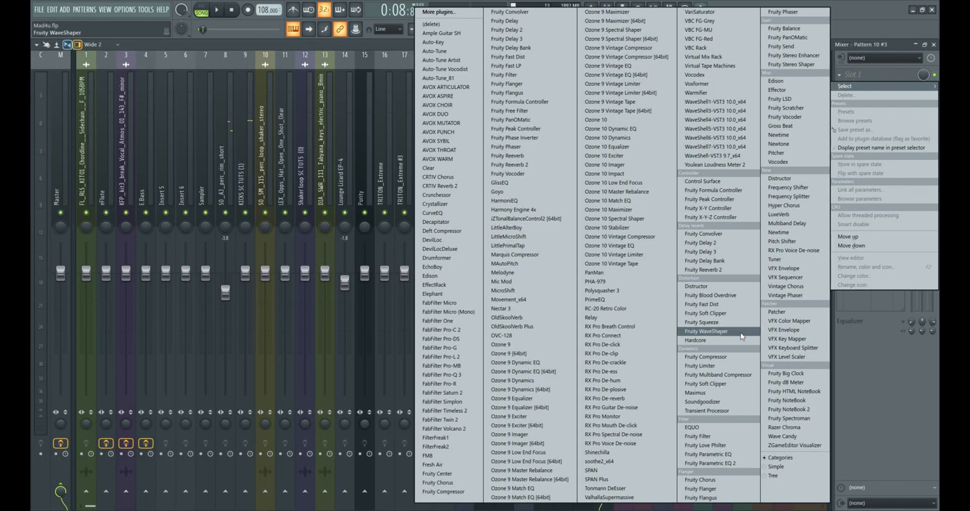
pyautogui.click(722, 358)
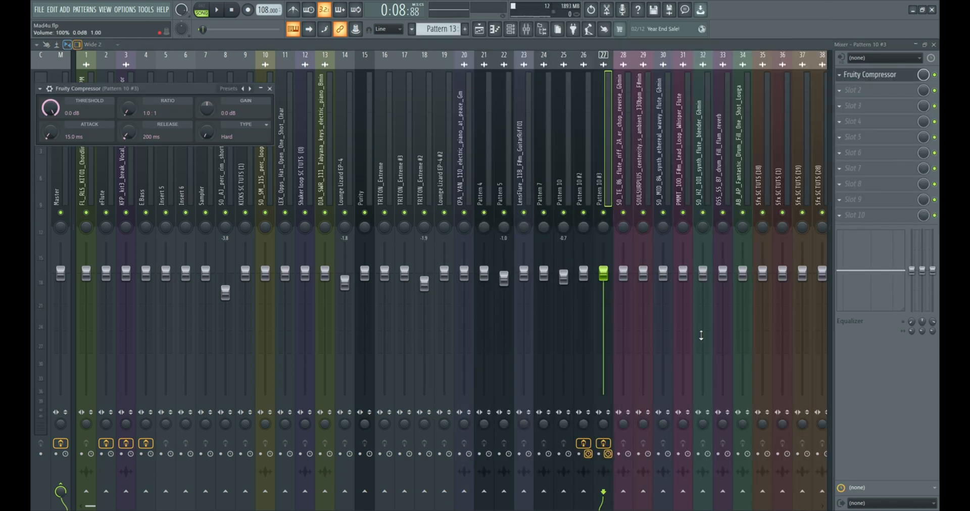
pyautogui.moveTo(138, 90); pyautogui.dragTo(250, 108)
pyautogui.moveTo(320, 126); pyautogui.dragTo(320, 124)
pyautogui.press('space')
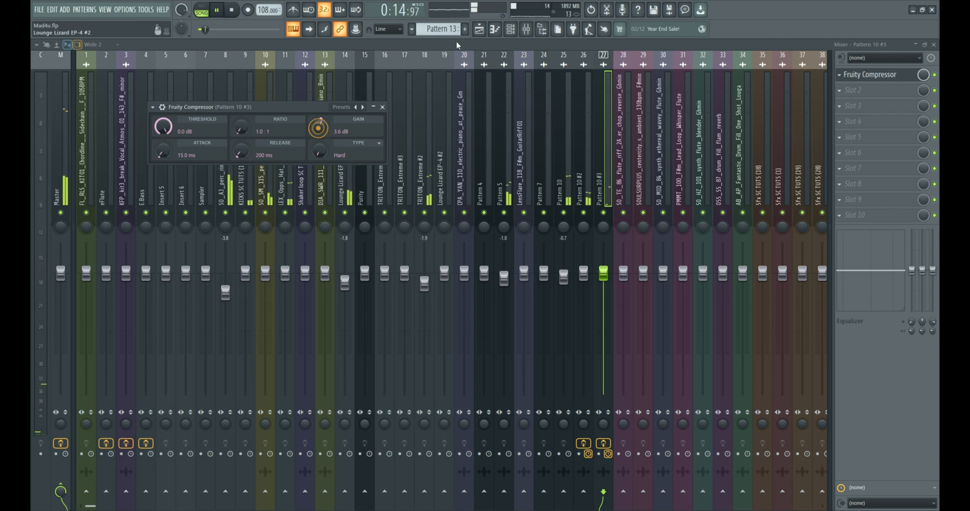
# Unmute Track 7 in the playlist, play from bar 25 and check its Pattern 4 audio clip's settings
pyautogui.click(484, 33)
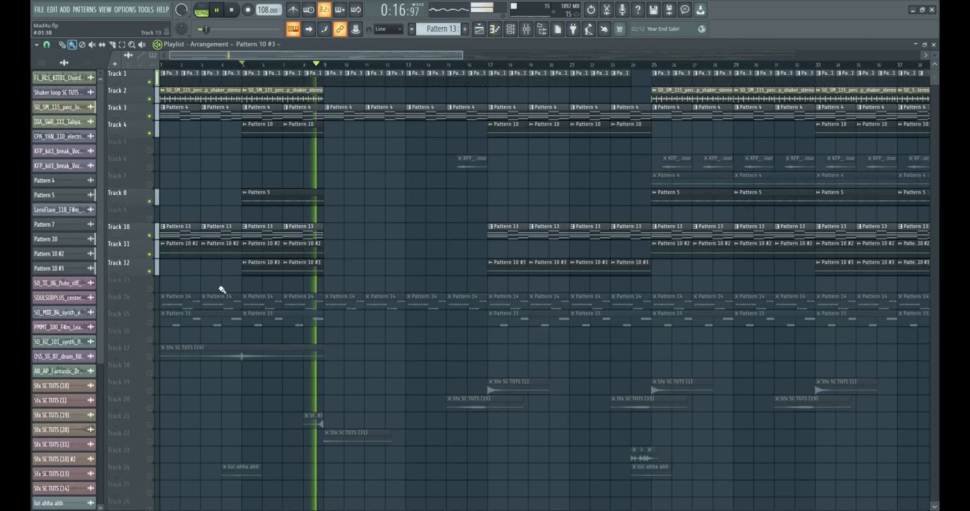
pyautogui.press('space')
pyautogui.keyDown('ctrl'); pyautogui.scroll(-2, 467, 273); pyautogui.keyUp('ctrl')
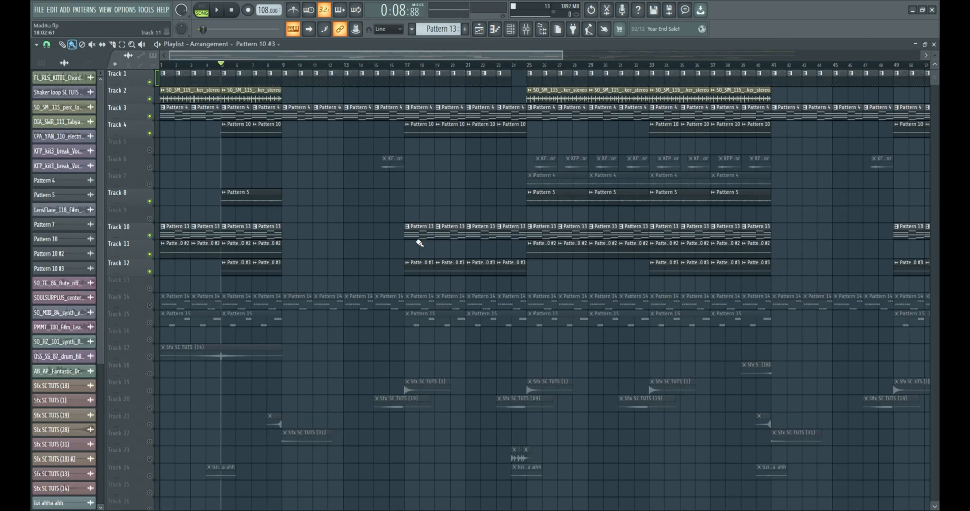
pyautogui.click(149, 184)
pyautogui.press('space')
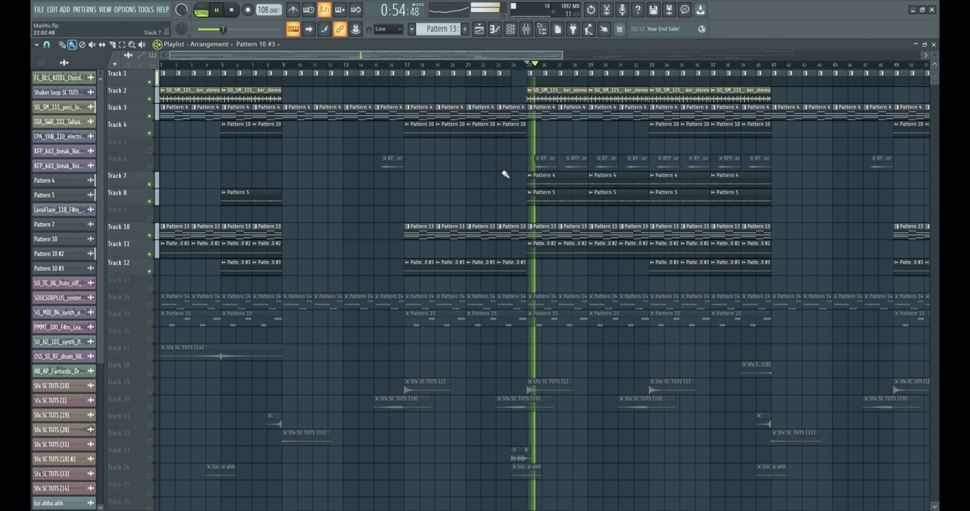
pyautogui.doubleClick(550, 183)
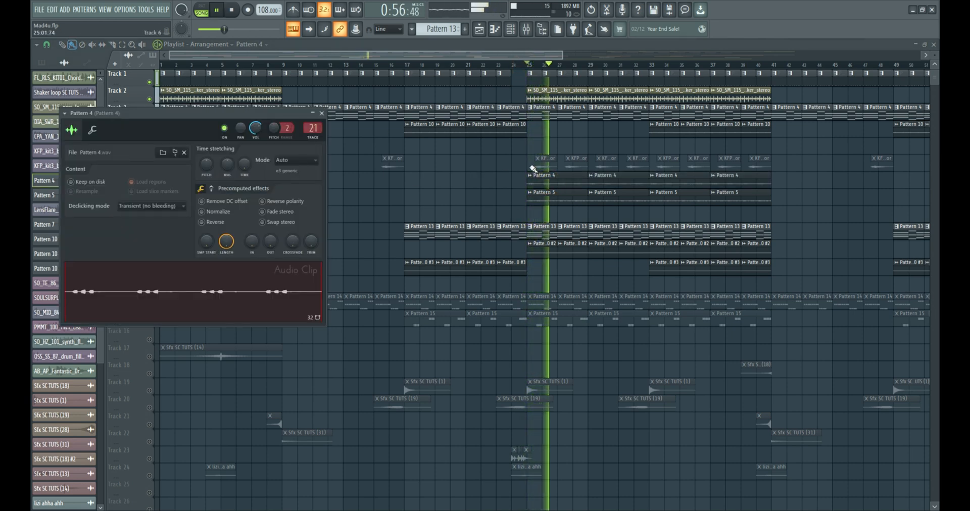
pyautogui.press('Escape')
# Unmute Track 6 and check the settings of its KFP_kit3_break_Vocal_Atmos audio clip during playback
pyautogui.click(150, 167)
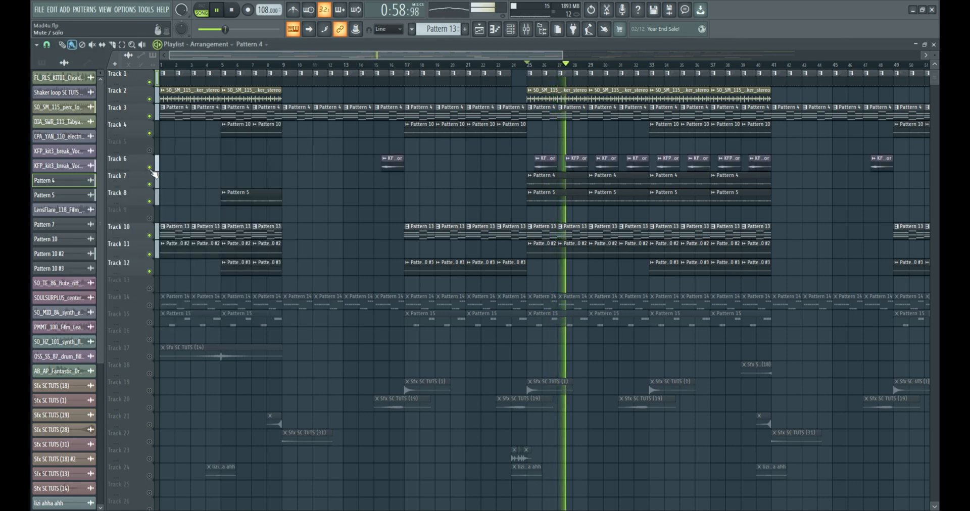
pyautogui.doubleClick(570, 162)
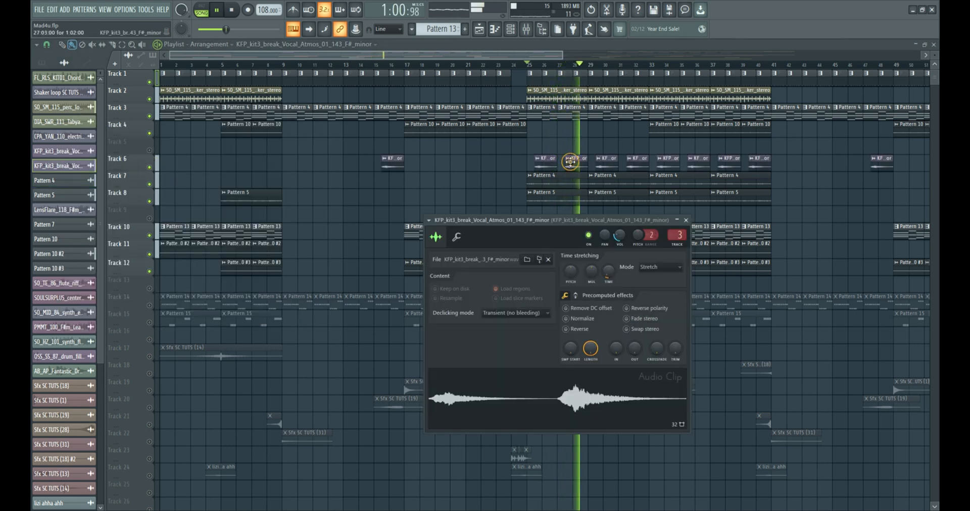
pyautogui.click(607, 175)
# Unmute Track 14 and identify Pattern 14's instrument in the channel rack
pyautogui.click(149, 306)
pyautogui.click(632, 302)
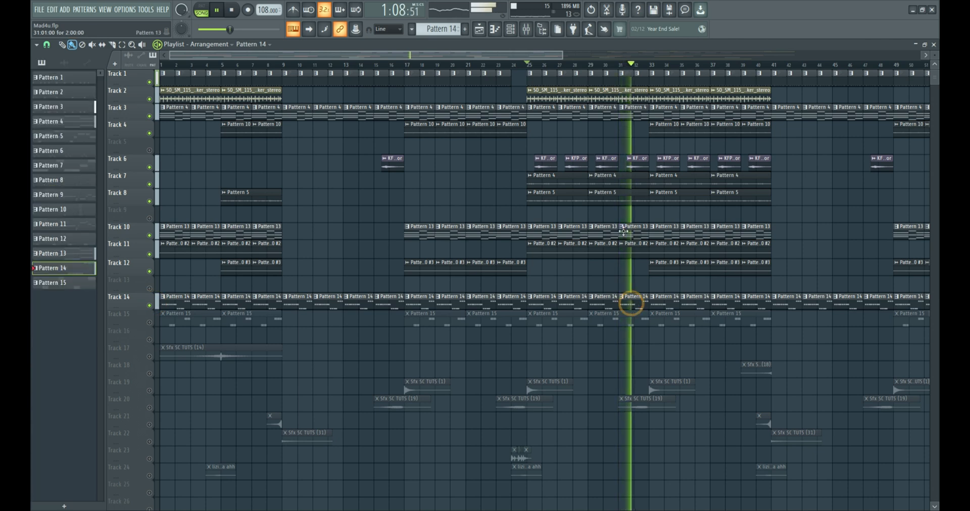
pyautogui.click(511, 29)
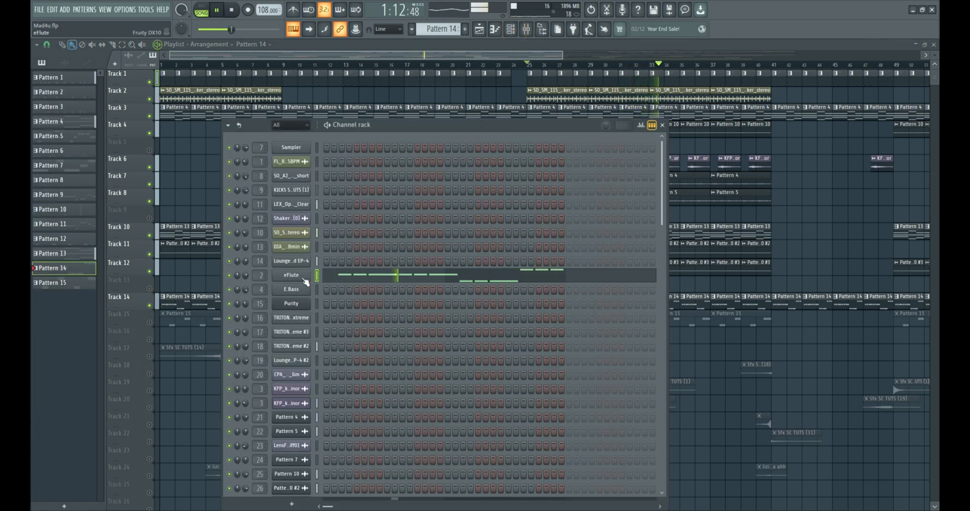
pyautogui.click(303, 279)
# Lower the eFlute mixer insert's volume to -0.7 dB during playback
pyautogui.click(528, 32)
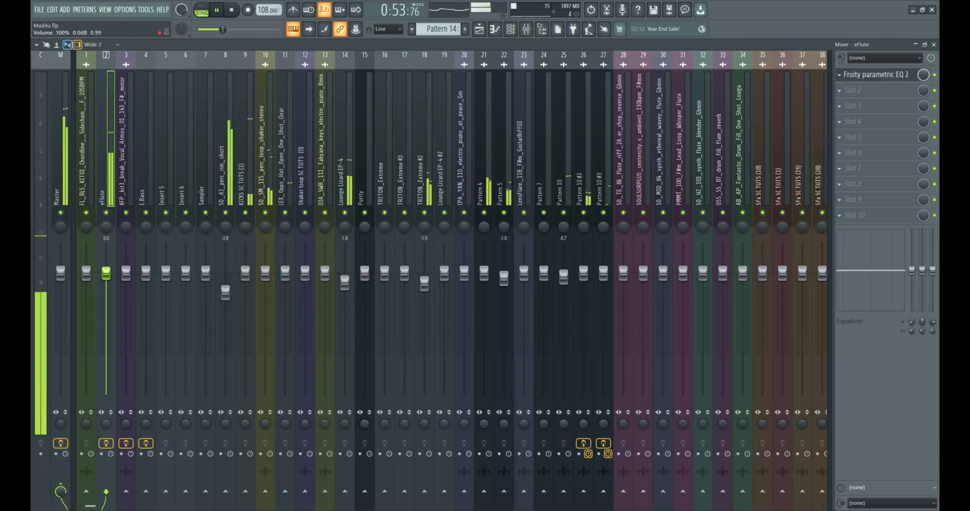
pyautogui.moveTo(104, 279); pyautogui.dragTo(106, 311)
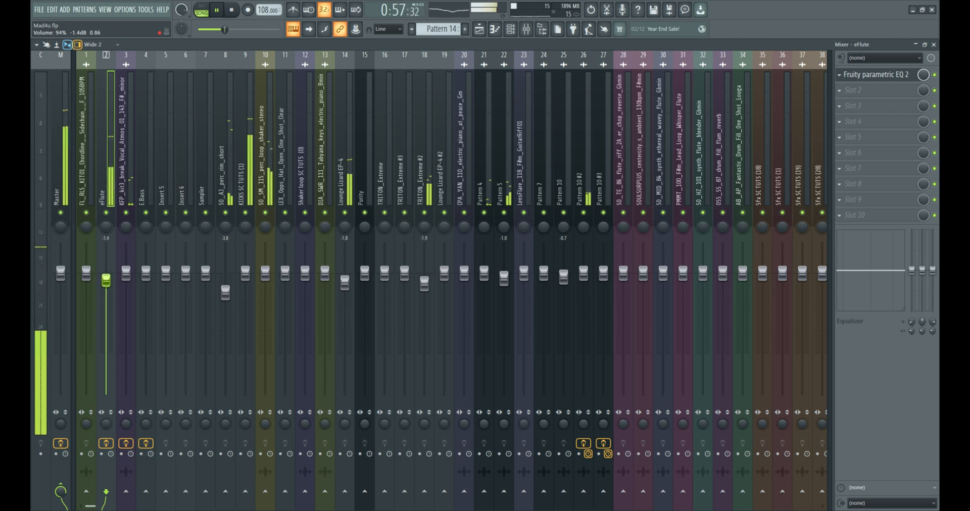
pyautogui.moveTo(108, 290); pyautogui.dragTo(107, 281)
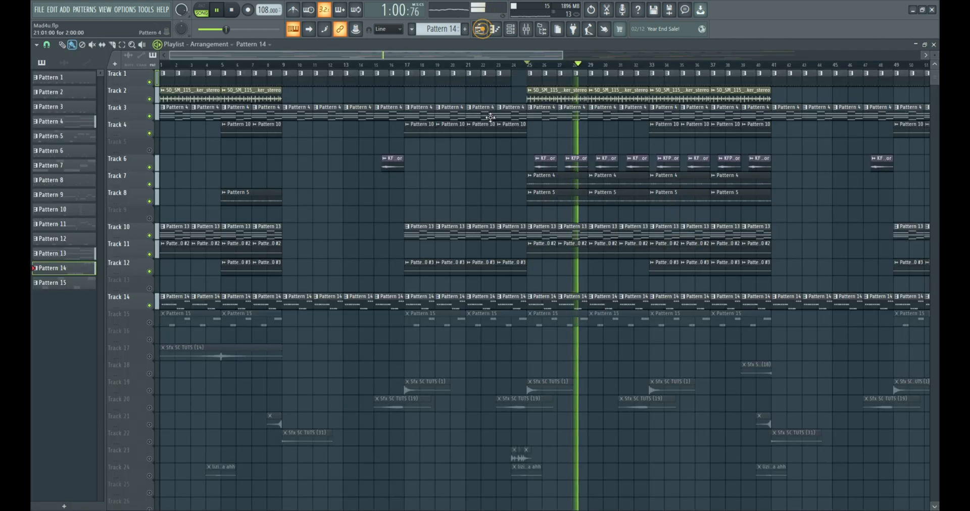
# Unmute Track 15 and listen to its E.Bass part in the playlist with the other tracks
pyautogui.click(479, 29)
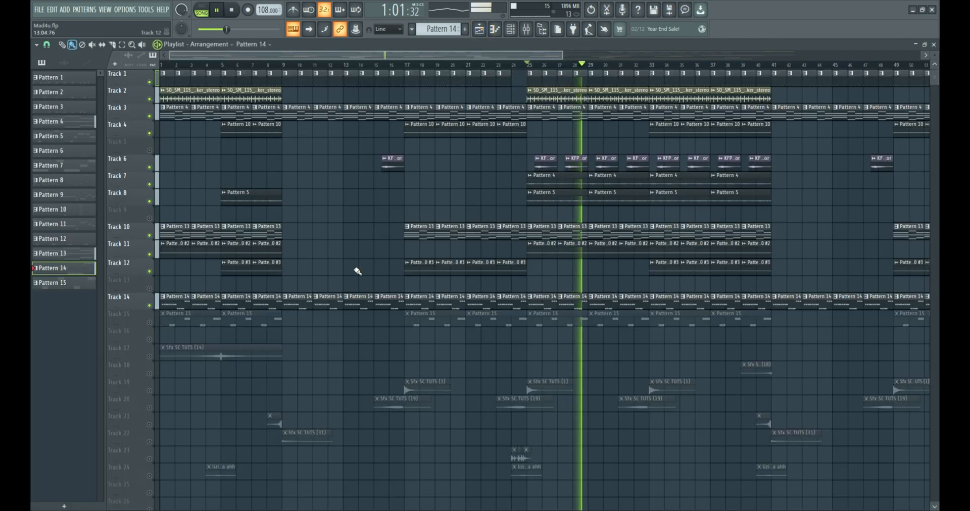
pyautogui.click(149, 323)
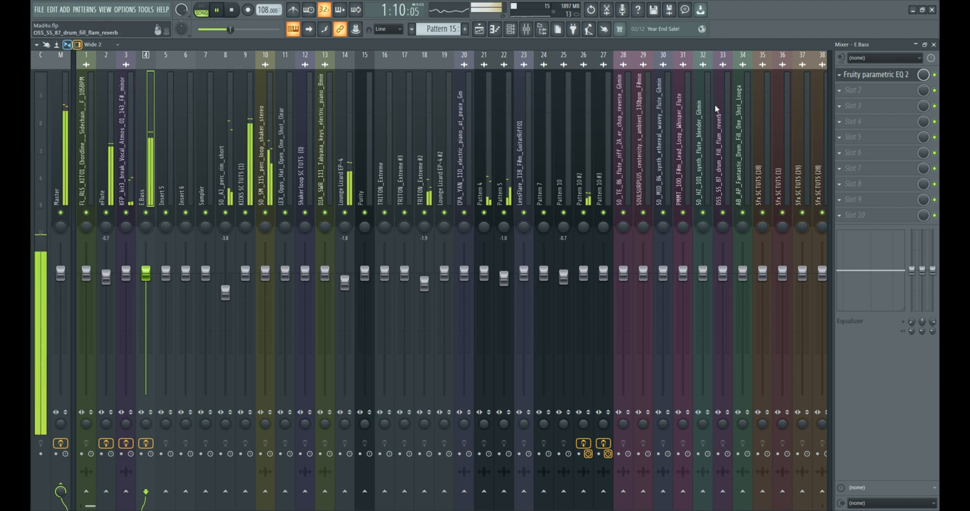
pyautogui.click(476, 30)
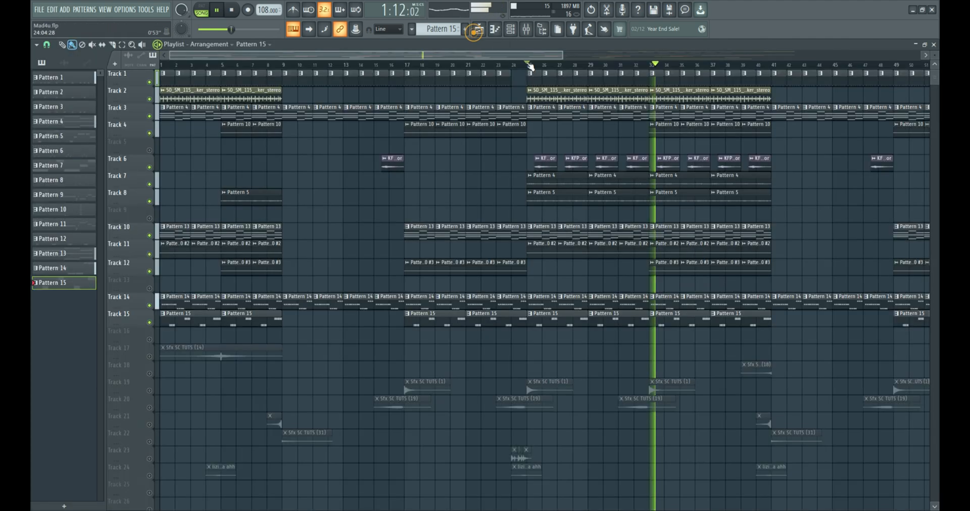
pyautogui.scroll(-2, 531, 65)
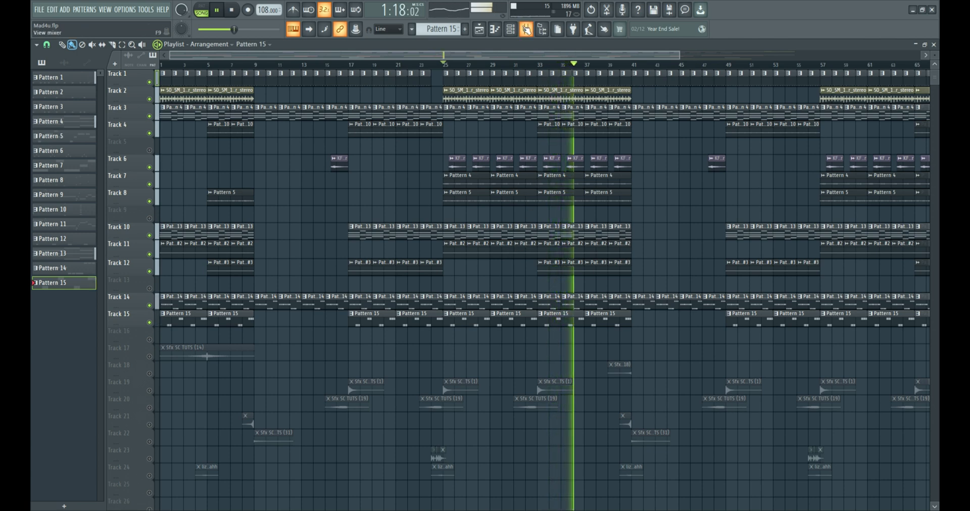
pyautogui.click(526, 29)
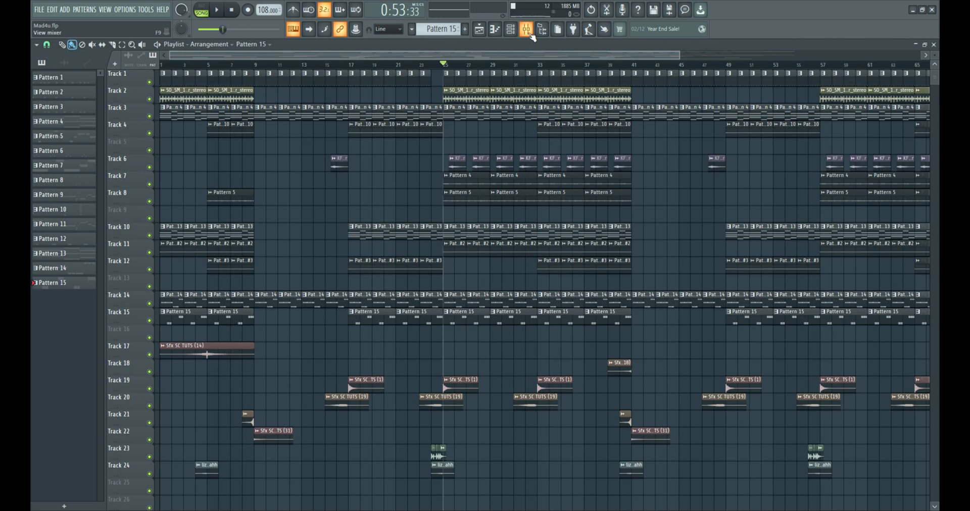
# Play the song from bar 25 with the mixer open to compare the unleveled and leveled mixes
pyautogui.click(525, 29)
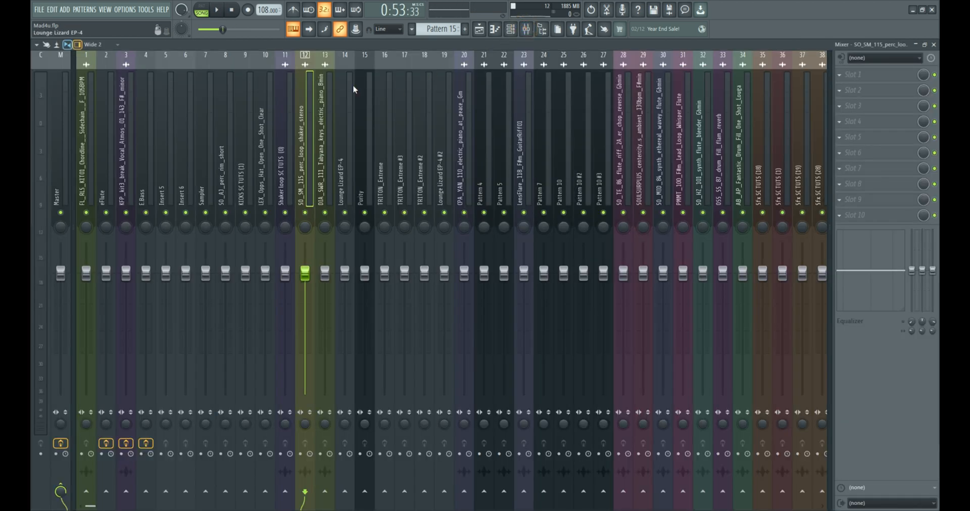
pyautogui.press('space')
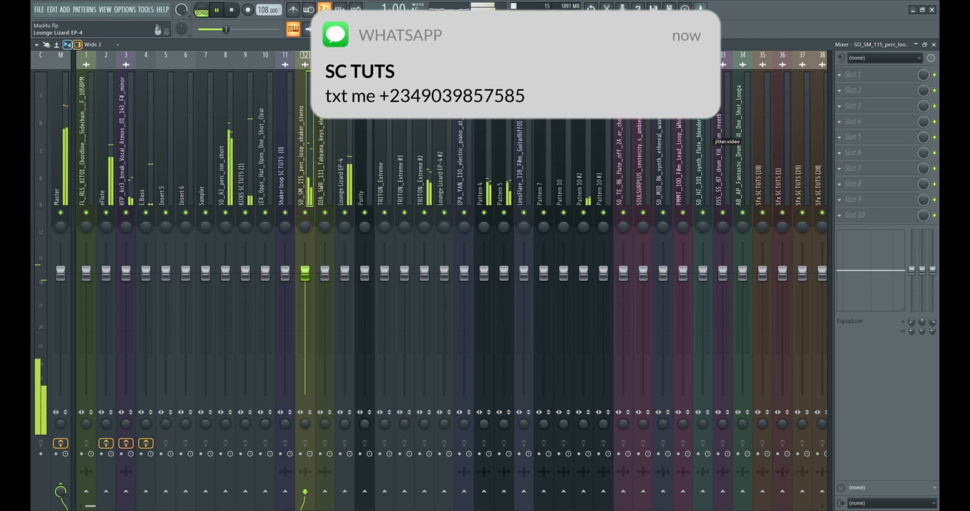
pyautogui.click(532, 24)
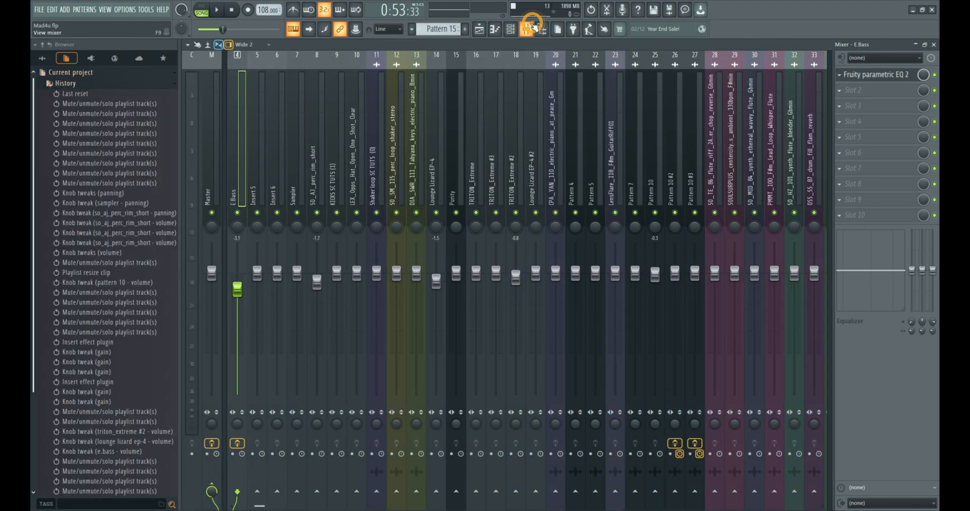
pyautogui.click(533, 27)
pyautogui.press('space')
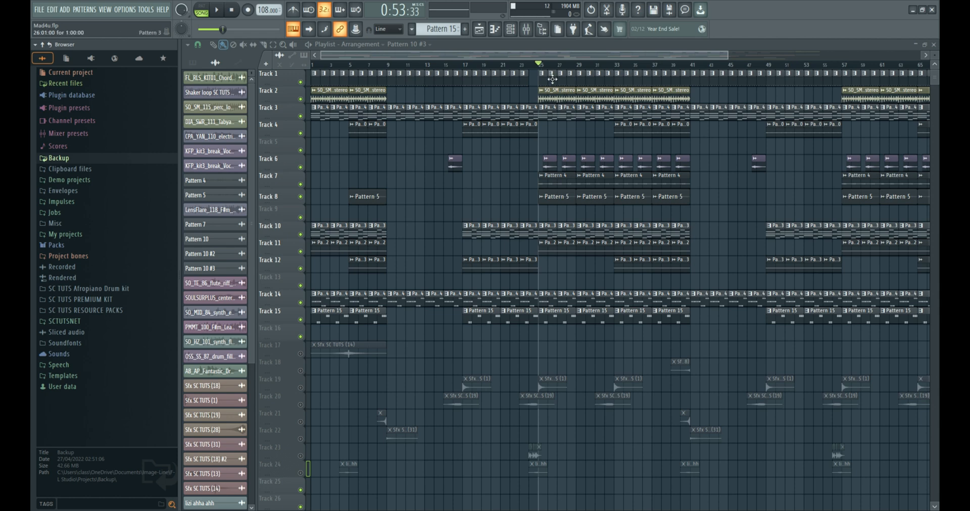
# Solo Track 1 in the playlist and play its Pattern 3 while checking the pattern's sounds in the channel rack
pyautogui.click(551, 78)
pyautogui.rightClick(305, 83)
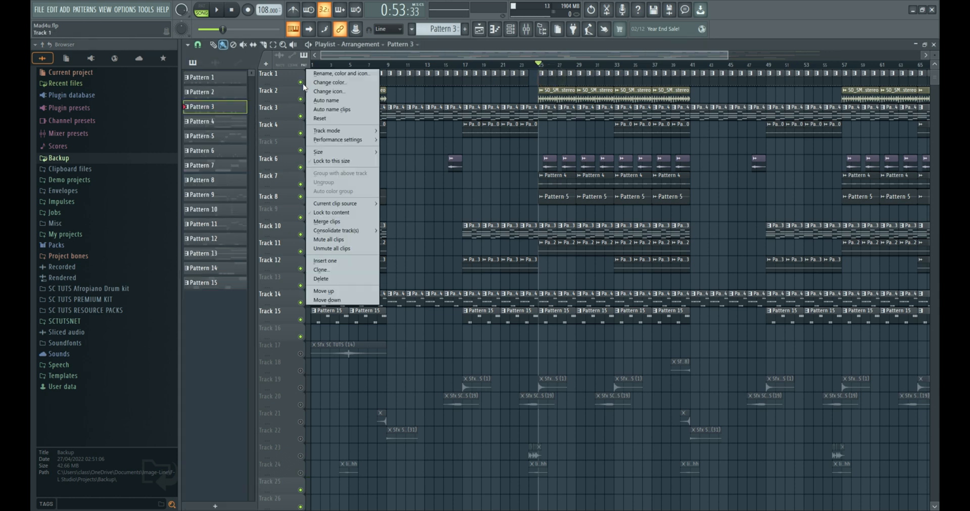
pyautogui.rightClick(302, 82)
pyautogui.scroll(5, 589, 125)
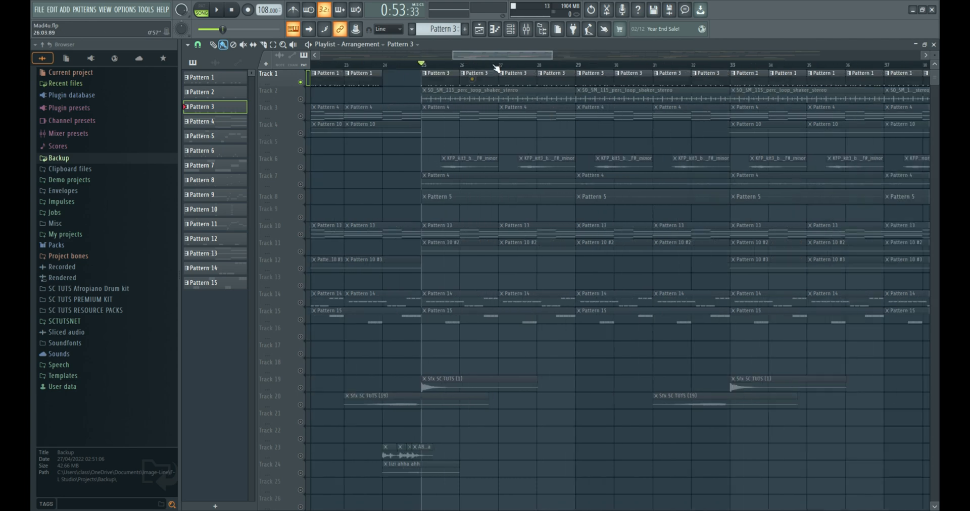
pyautogui.click(509, 30)
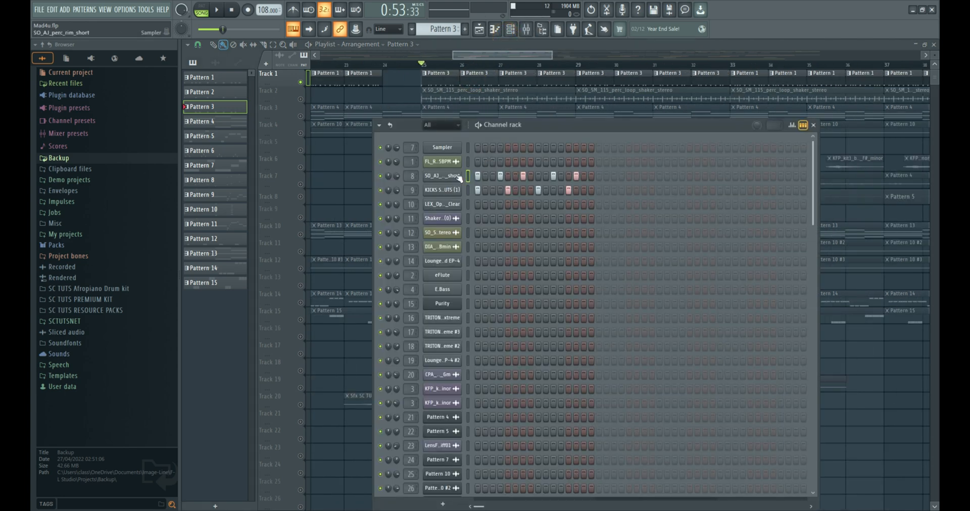
pyautogui.press('space')
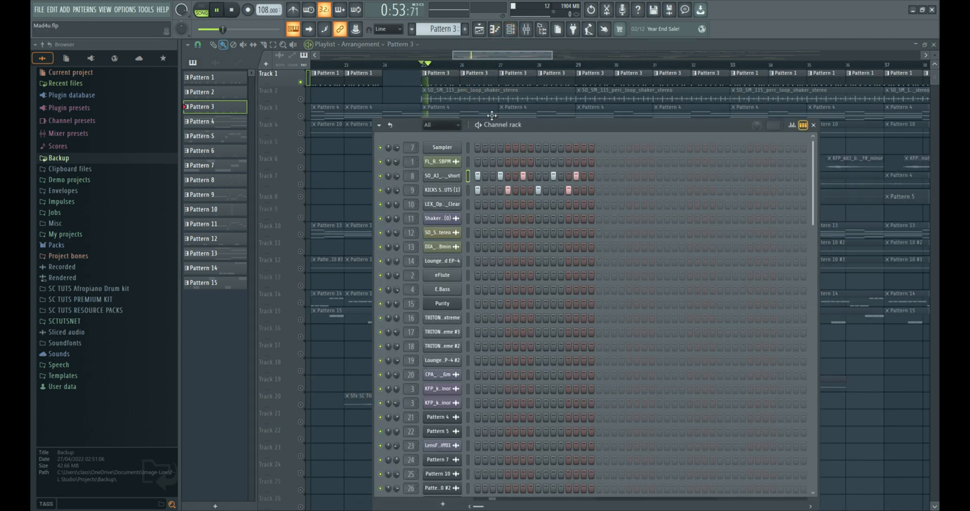
# Add Fruity parametric EQ 2 to the KICKS SC TUTS (1) mixer insert
pyautogui.click(531, 31)
pyautogui.scroll(3, 256, 166)
pyautogui.click(380, 173)
pyautogui.click(397, 178)
pyautogui.press('space')
pyautogui.click(851, 75)
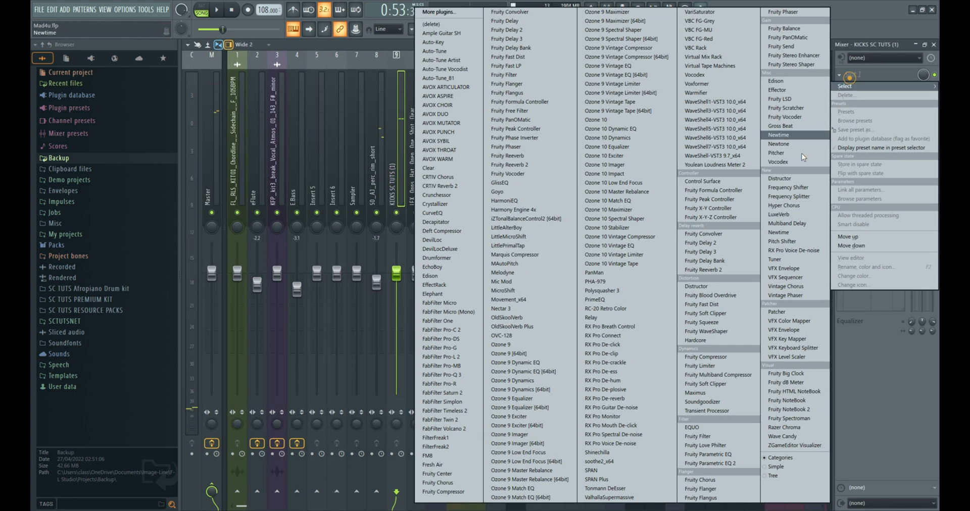
pyautogui.click(744, 464)
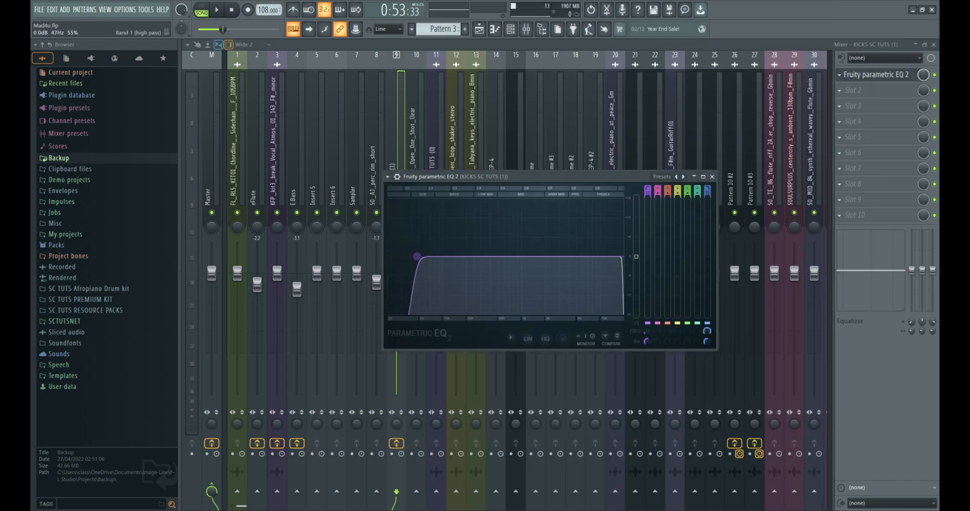
# High-pass the kick with EQ band 1, setting the cutoff to about 32 Hz during playback
pyautogui.press('space')
pyautogui.moveTo(418, 257); pyautogui.dragTo(392, 257)
pyautogui.press('space')
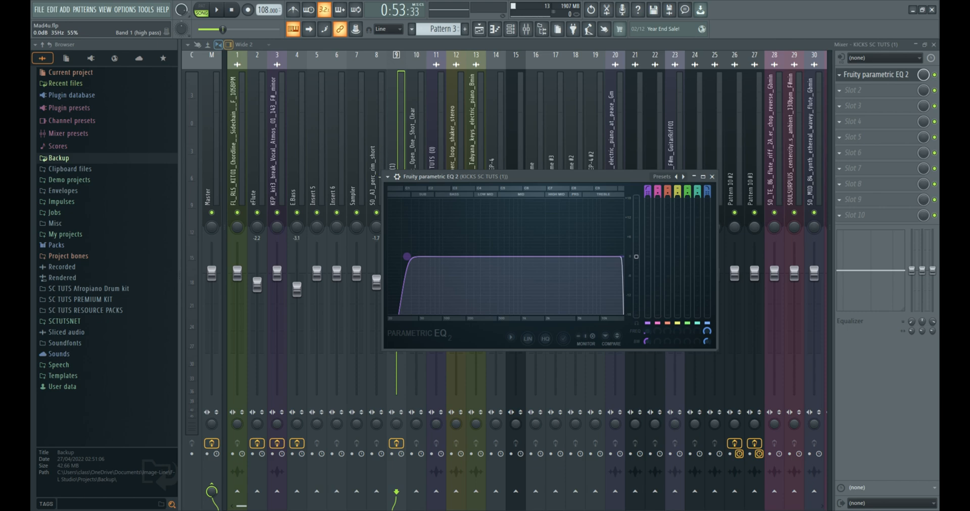
pyautogui.press('space')
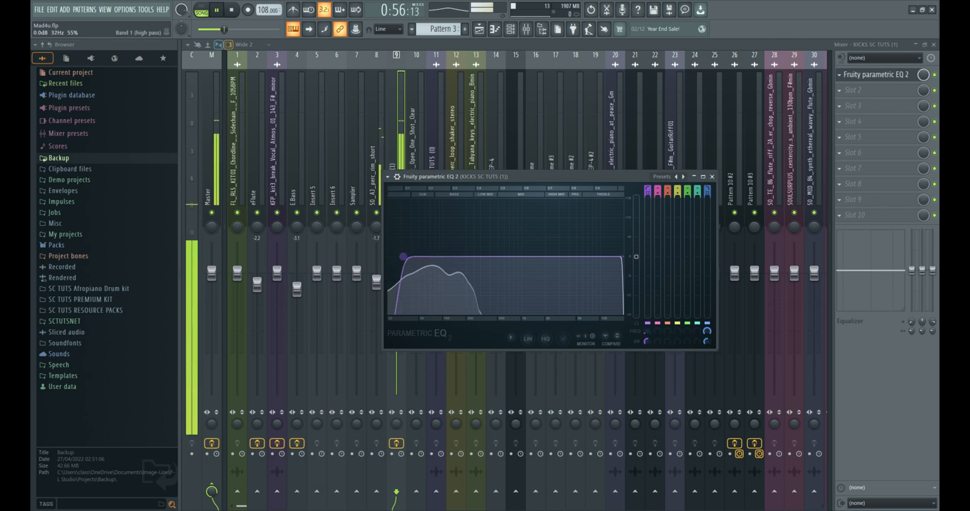
pyautogui.moveTo(403, 257); pyautogui.dragTo(409, 257)
pyautogui.press('space')
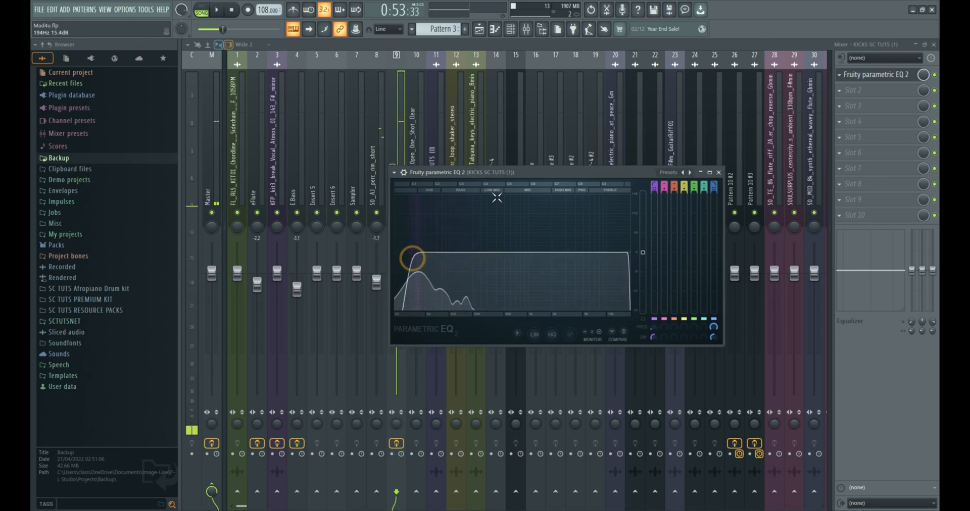
# Compare the kick with its EQ bypassed and enabled during playback, and close the EQ
pyautogui.click(405, 173)
pyautogui.press('space')
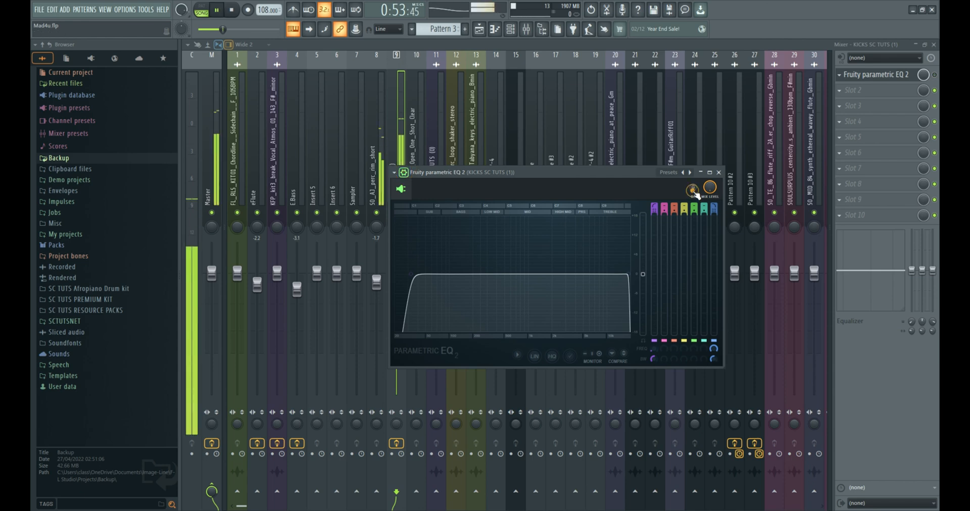
pyautogui.click(693, 187)
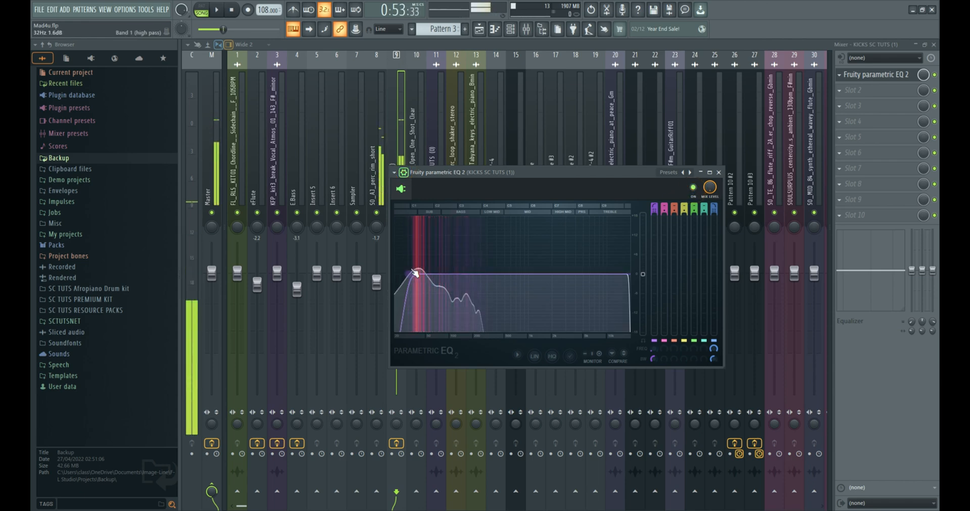
pyautogui.press('space')
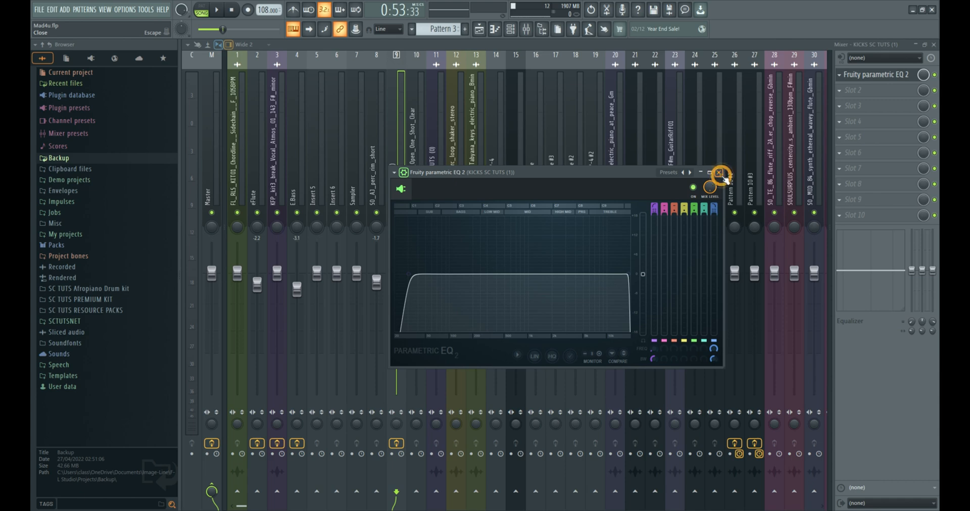
pyautogui.click(719, 173)
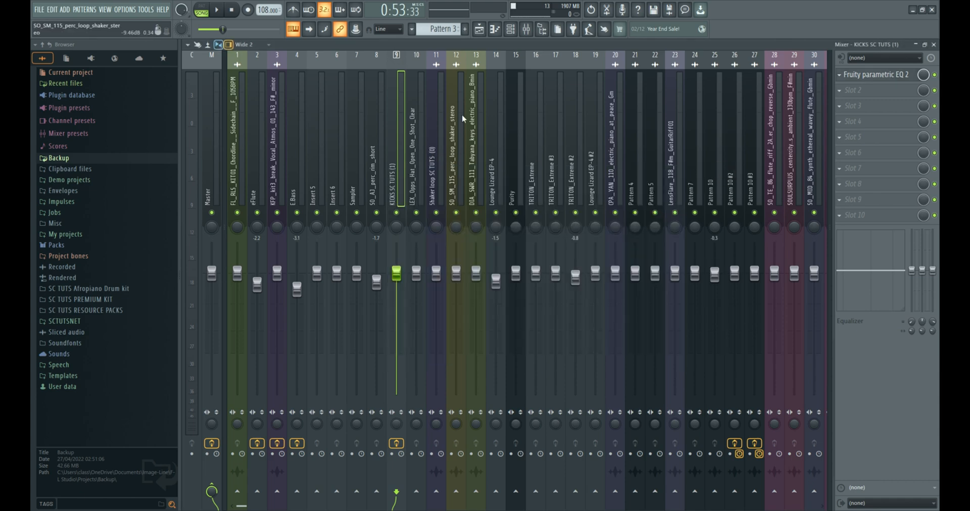
# Add Fruity parametric EQ 2 to the SO_AJ_perc_rim_short insert, making band 1 a high-pass filter and setting its order
pyautogui.click(480, 31)
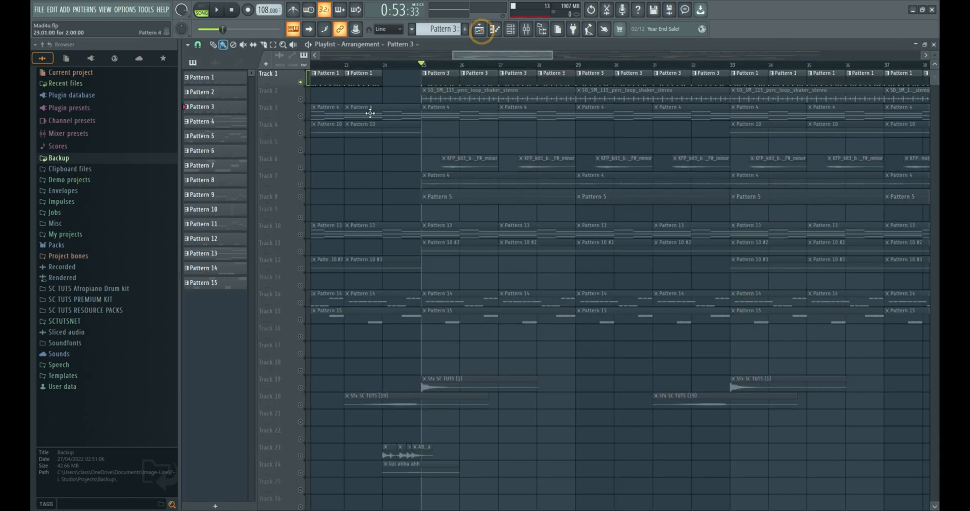
pyautogui.click(526, 28)
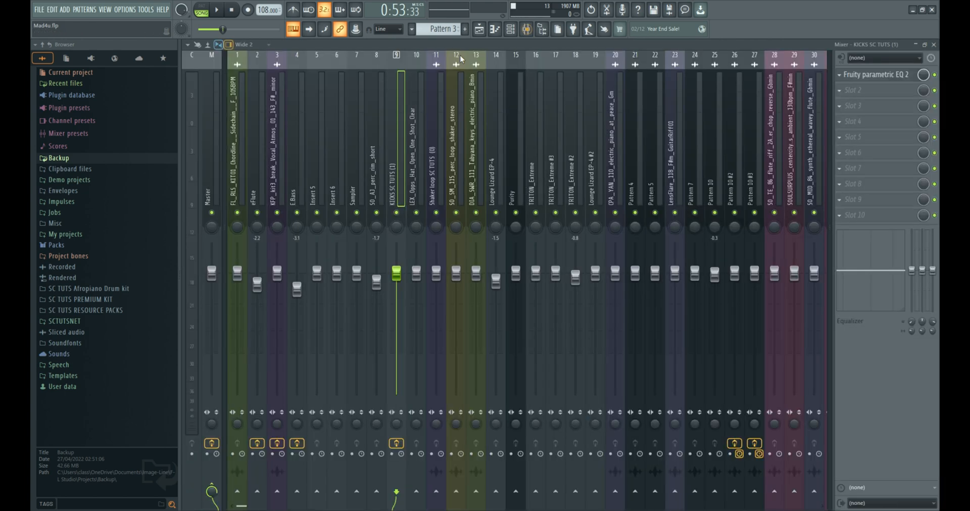
pyautogui.click(371, 149)
pyautogui.rightClick(255, 193)
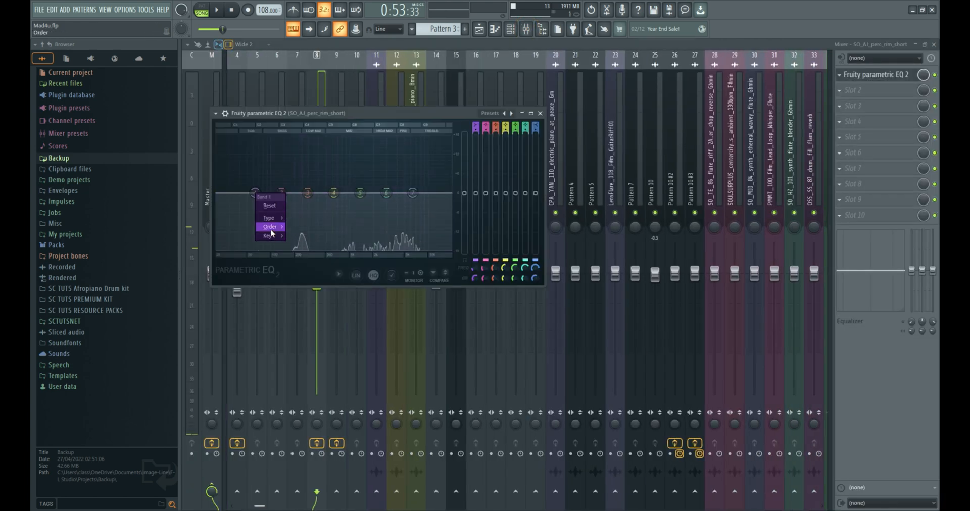
pyautogui.moveTo(268, 218)
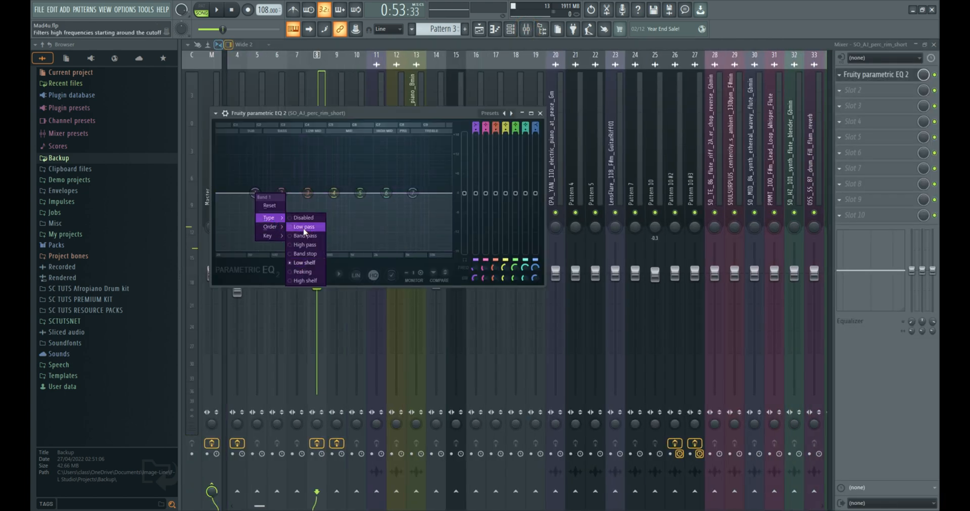
pyautogui.click(317, 247)
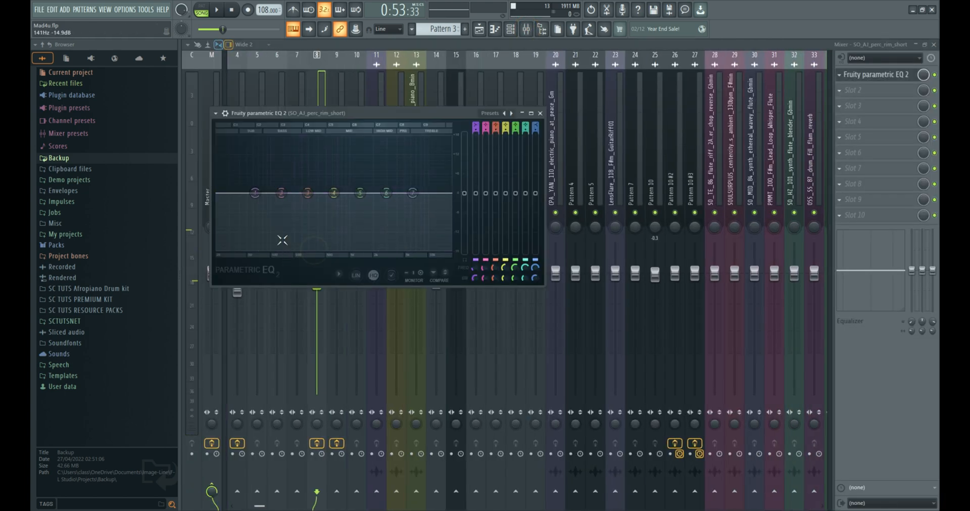
pyautogui.moveTo(276, 221)
pyautogui.click(310, 243)
pyautogui.rightClick(258, 195)
pyautogui.click(299, 231)
# Set the rim's high-pass cutoff to about 73 Hz while comparing playback with the EQ bypassed and enabled
pyautogui.press('space')
pyautogui.moveTo(255, 193)
pyautogui.mouseDown()
pyautogui.moveTo(302, 192)
pyautogui.moveTo(262, 197)
pyautogui.mouseUp()
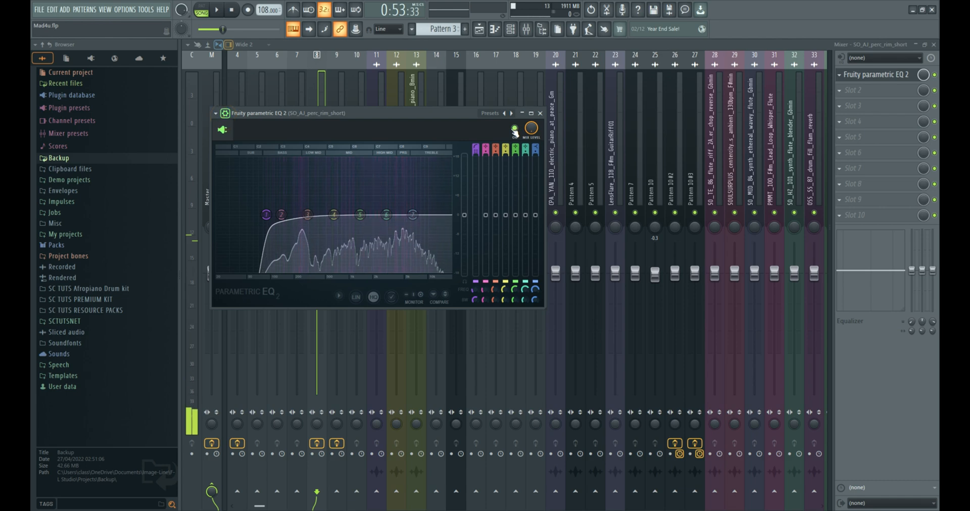
pyautogui.click(515, 128)
pyautogui.press('space')
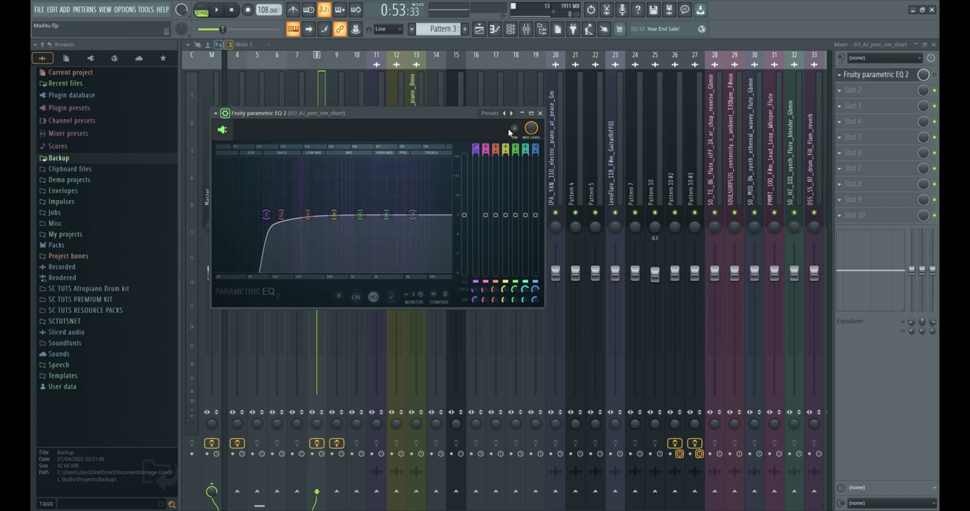
pyautogui.press('space')
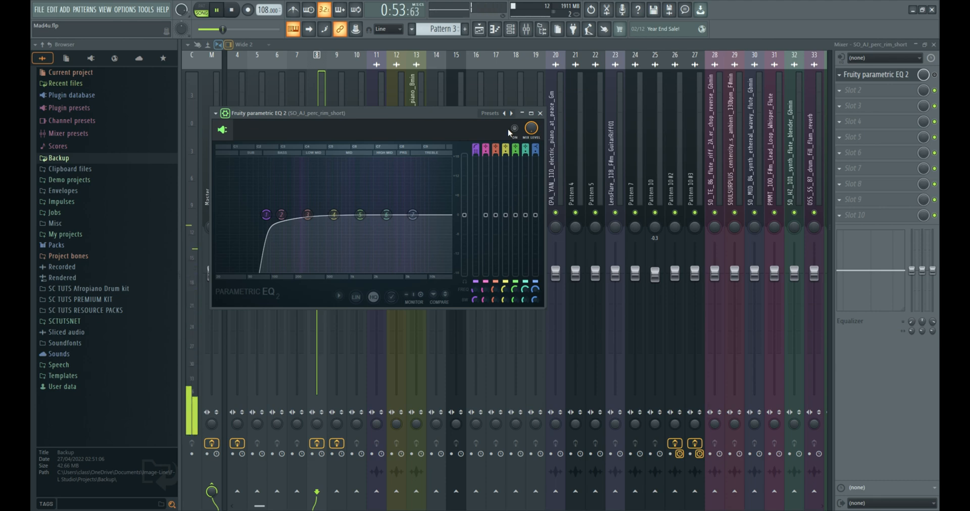
pyautogui.click(515, 128)
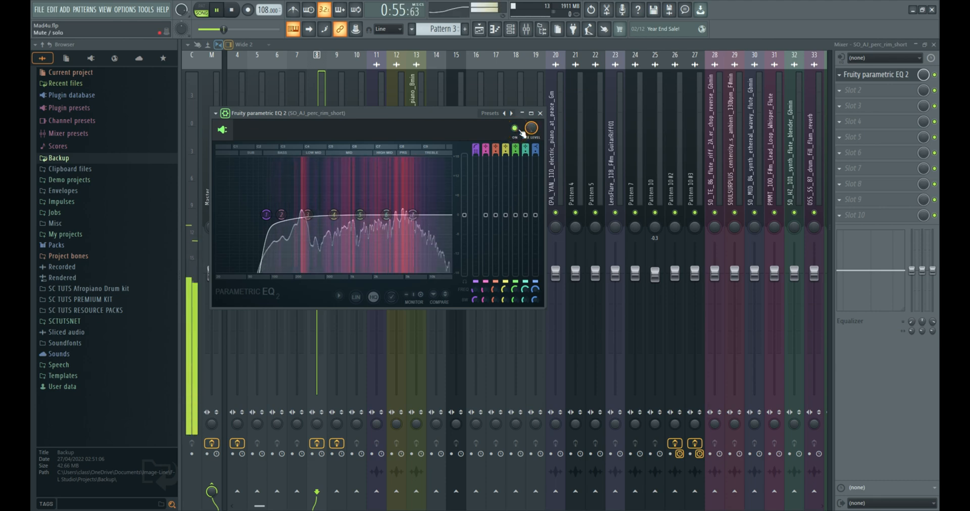
pyautogui.moveTo(267, 215); pyautogui.dragTo(261, 214)
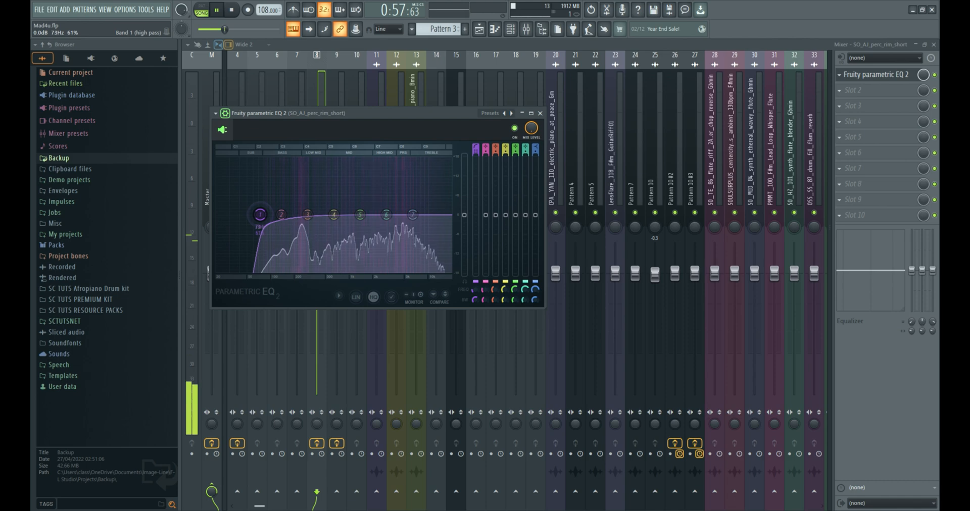
pyautogui.click(540, 114)
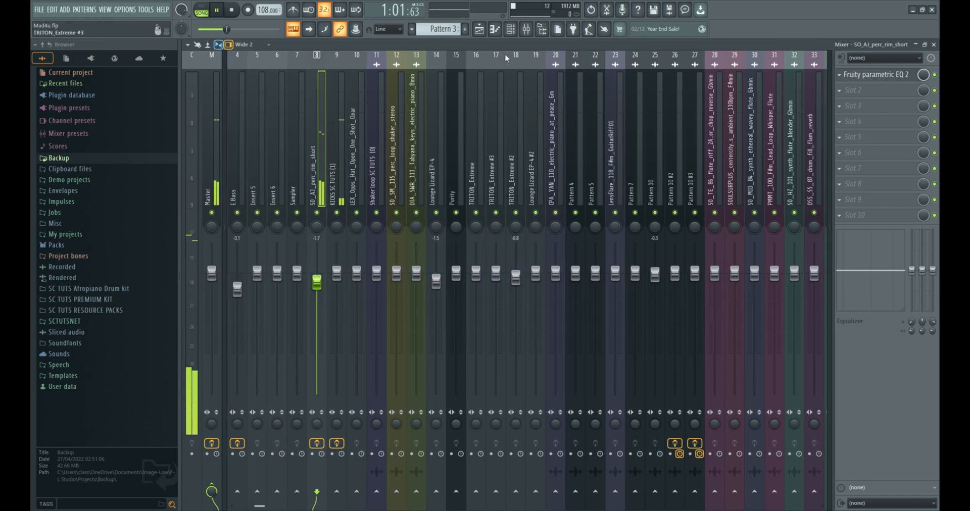
# Unmute Track 2 and add Fruity parametric EQ 2 to its SO_SM_115_perc_loop_shaker_stereo insert during playback
pyautogui.click(479, 30)
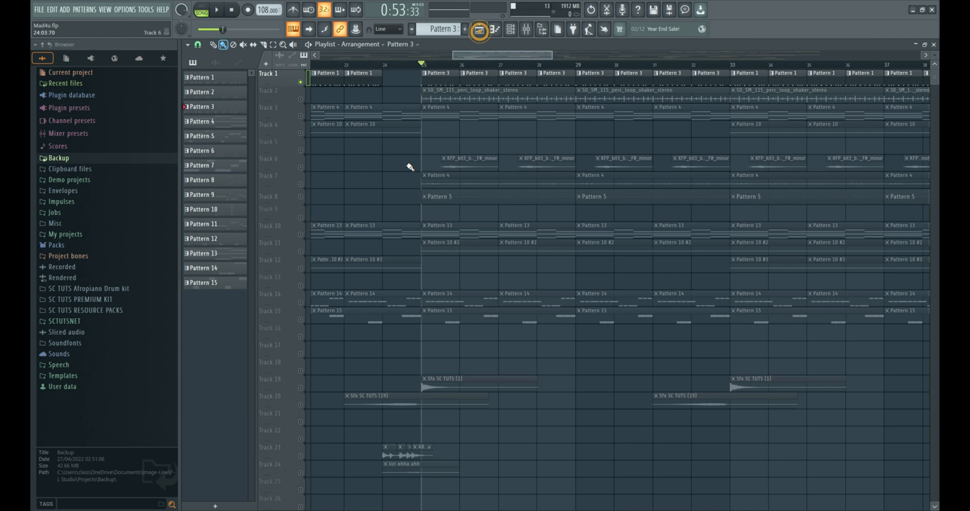
pyautogui.click(301, 99)
pyautogui.doubleClick(451, 99)
pyautogui.press('space')
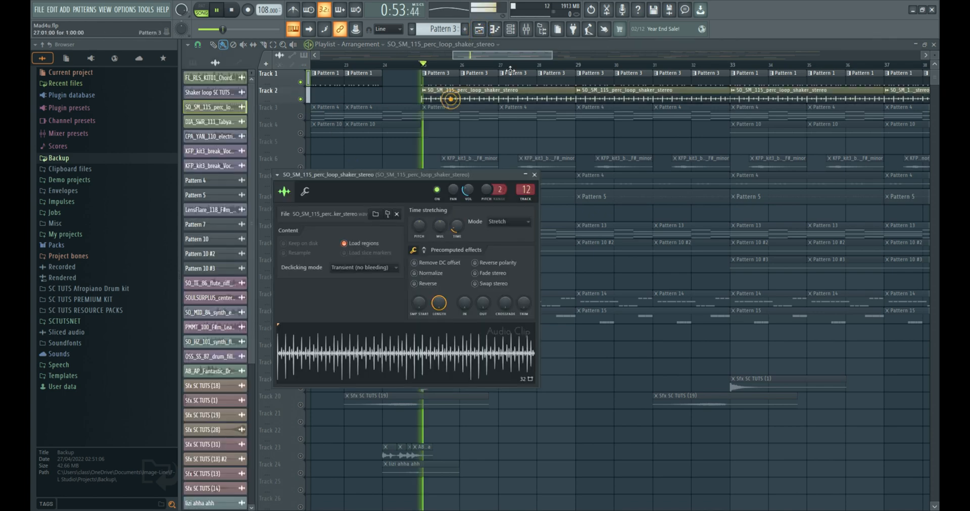
pyautogui.click(526, 29)
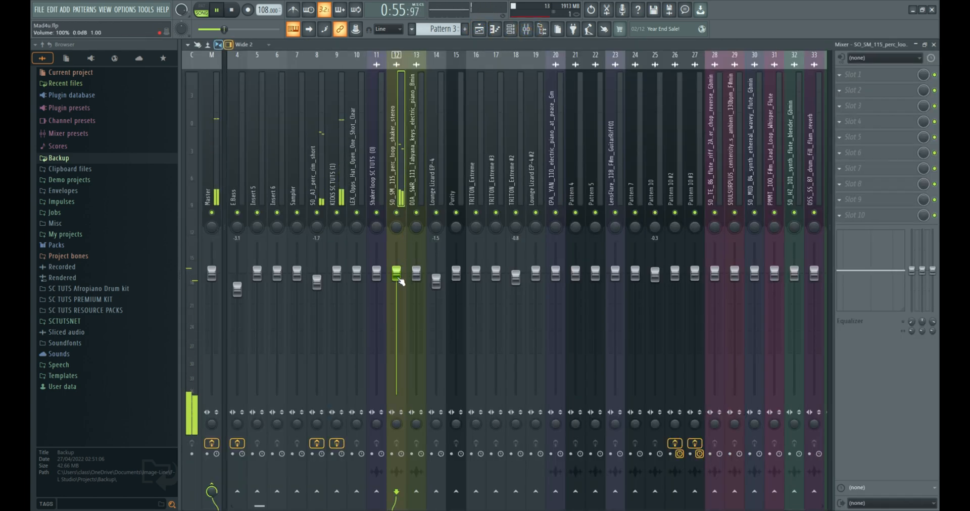
pyautogui.click(868, 72)
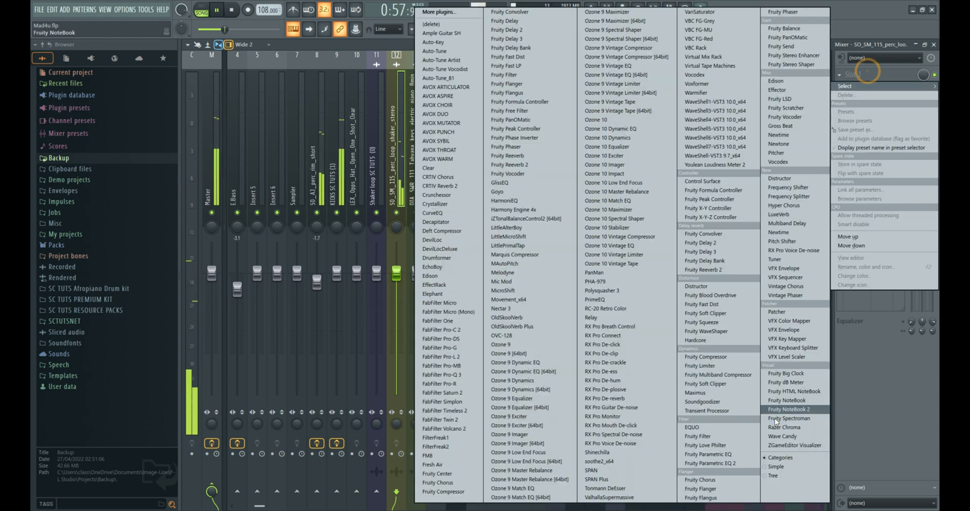
pyautogui.click(709, 464)
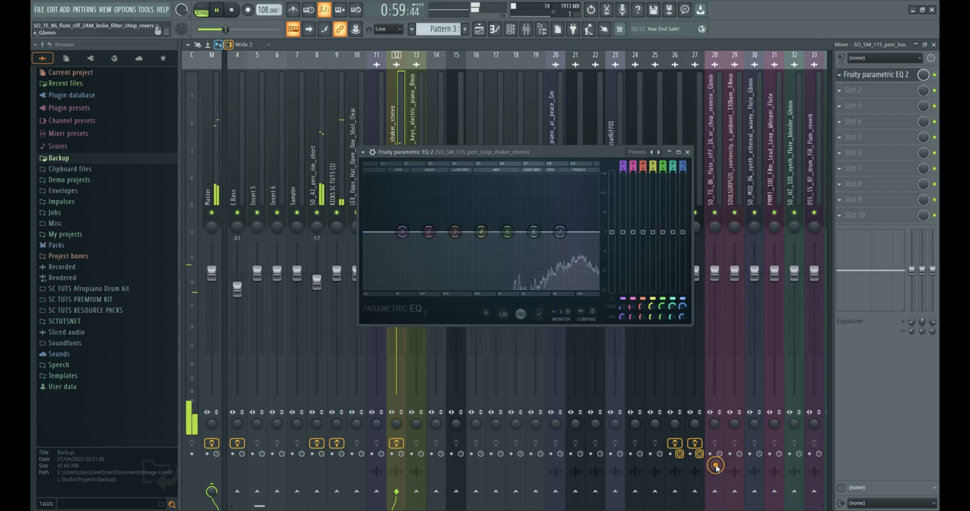
# Make the shaker loop's EQ band 1 a high-pass filter, set its order and raise its cutoff to around band 5
pyautogui.rightClick(403, 233)
pyautogui.moveTo(416, 257)
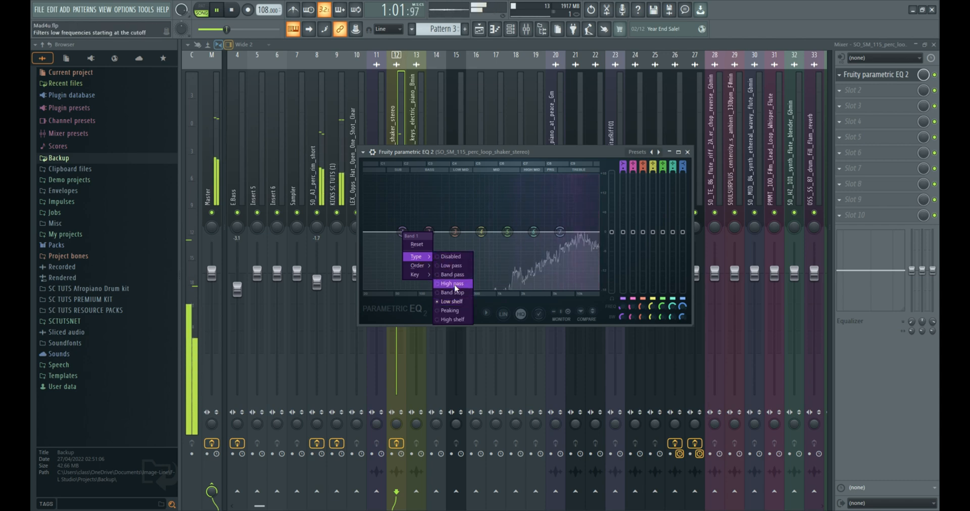
pyautogui.click(454, 286)
pyautogui.rightClick(404, 232)
pyautogui.click(448, 269)
pyautogui.moveTo(402, 233); pyautogui.dragTo(509, 231)
# Unmute Track 3 in the playlist and play its Pattern 4 with Tracks 1 and 2
pyautogui.click(482, 29)
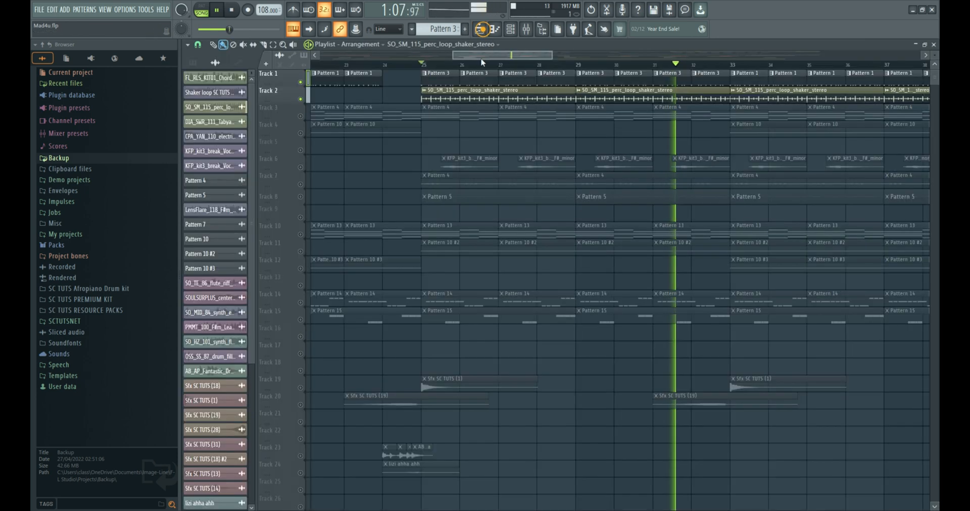
pyautogui.press('space')
pyautogui.click(301, 116)
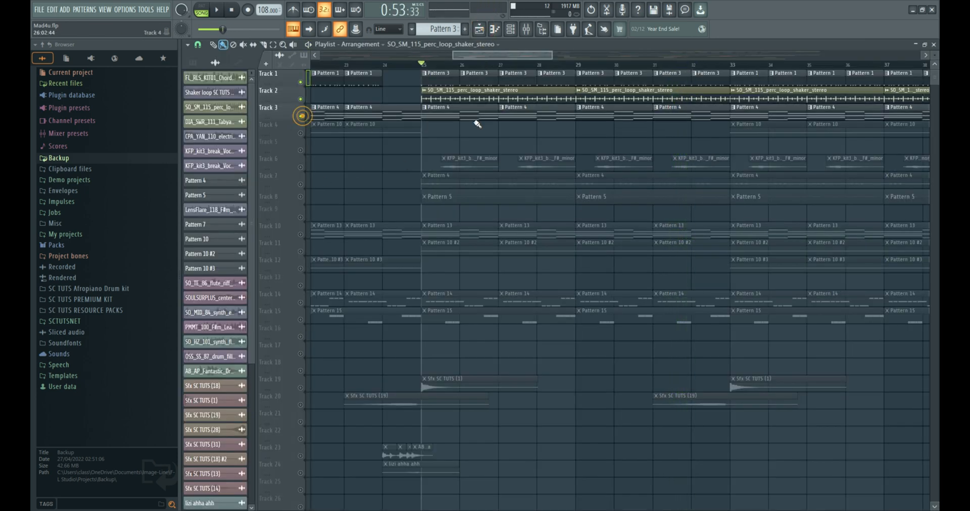
pyautogui.click(452, 110)
pyautogui.press('space')
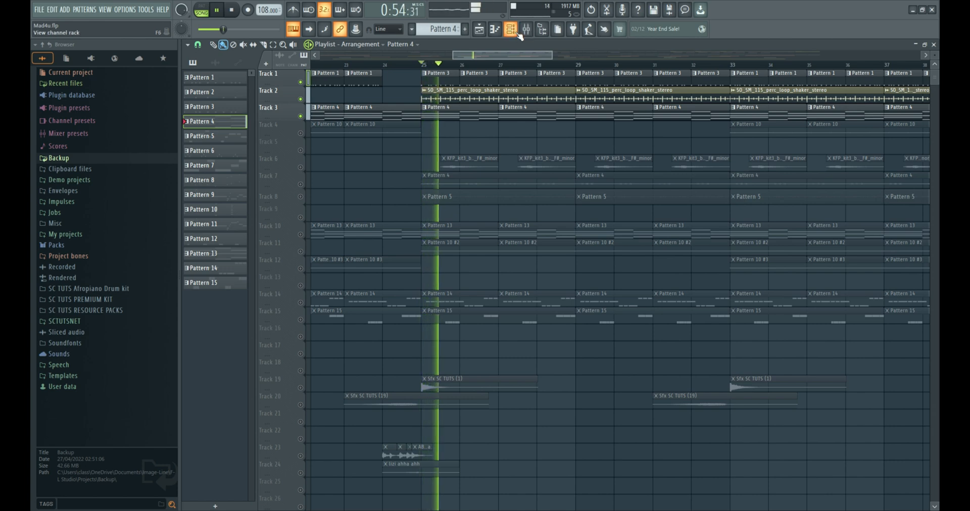
# Move the band 1 high-pass cutoff of the Lounge Lizard EP-4 insert's EQ to just below band 2 during playback
pyautogui.click(513, 30)
pyautogui.click(526, 31)
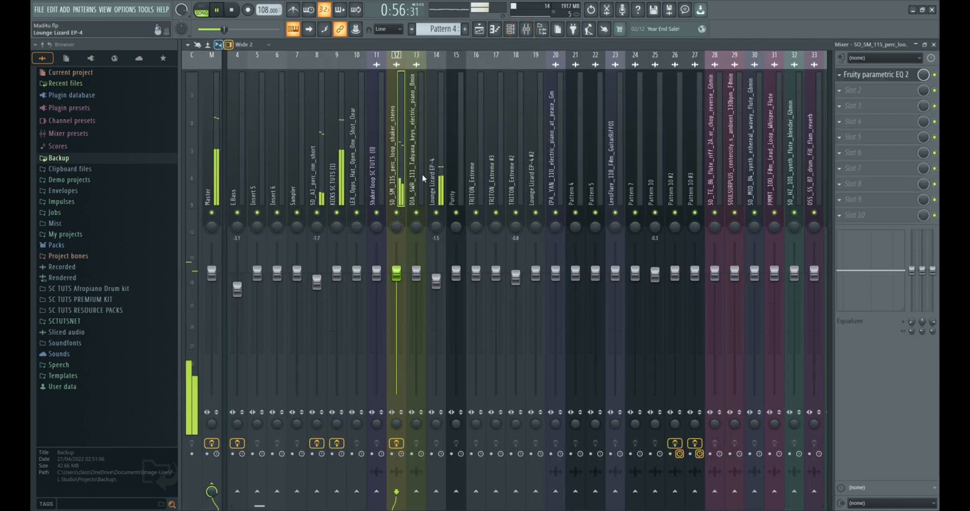
pyautogui.click(441, 192)
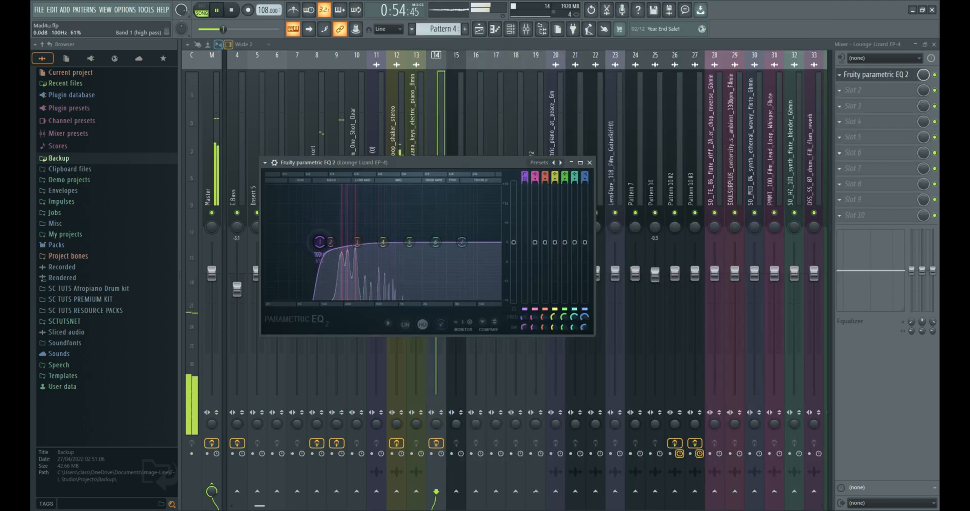
pyautogui.moveTo(327, 242); pyautogui.dragTo(325, 244)
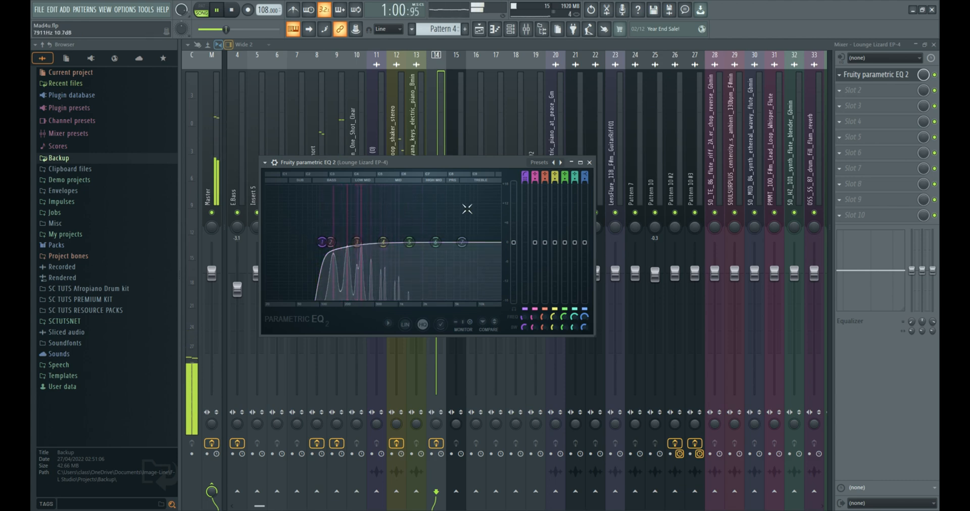
pyautogui.click(589, 163)
pyautogui.click(933, 45)
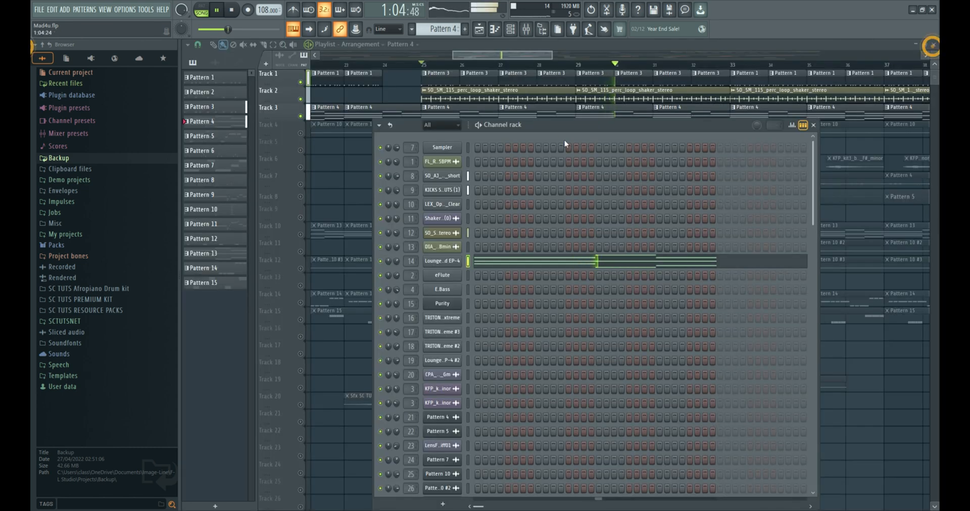
# Unmute Track 6 and Track 7 in the playlist and play them with Tracks 1 to 3
pyautogui.press('F6')
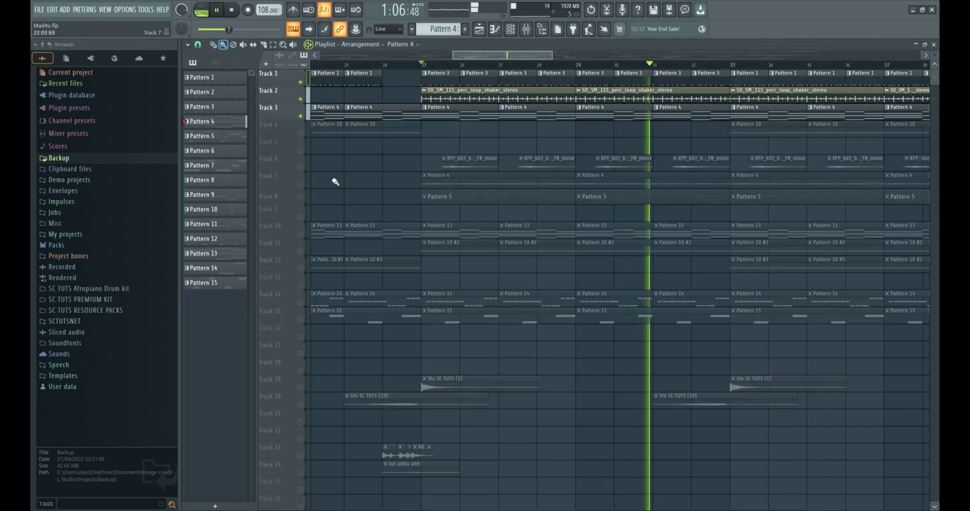
pyautogui.press('space')
pyautogui.click(304, 166)
pyautogui.click(300, 185)
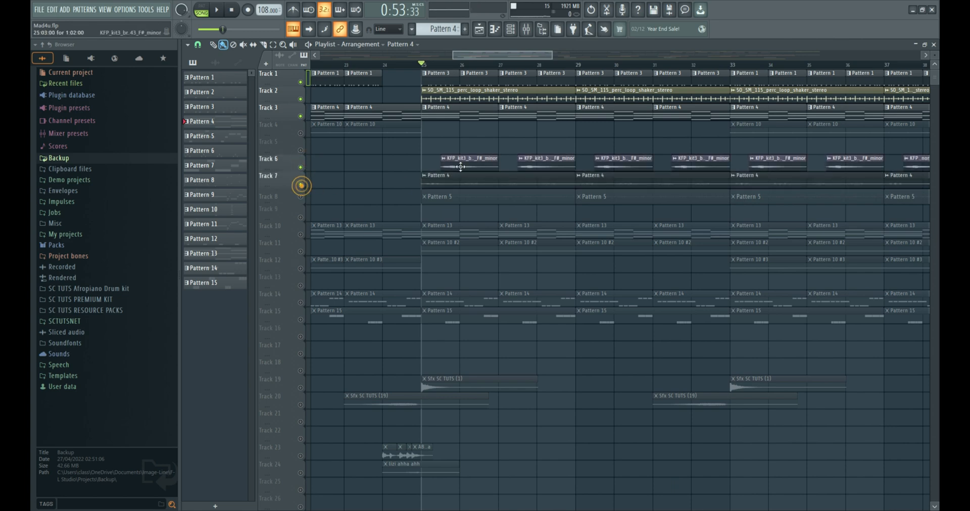
pyautogui.press('space')
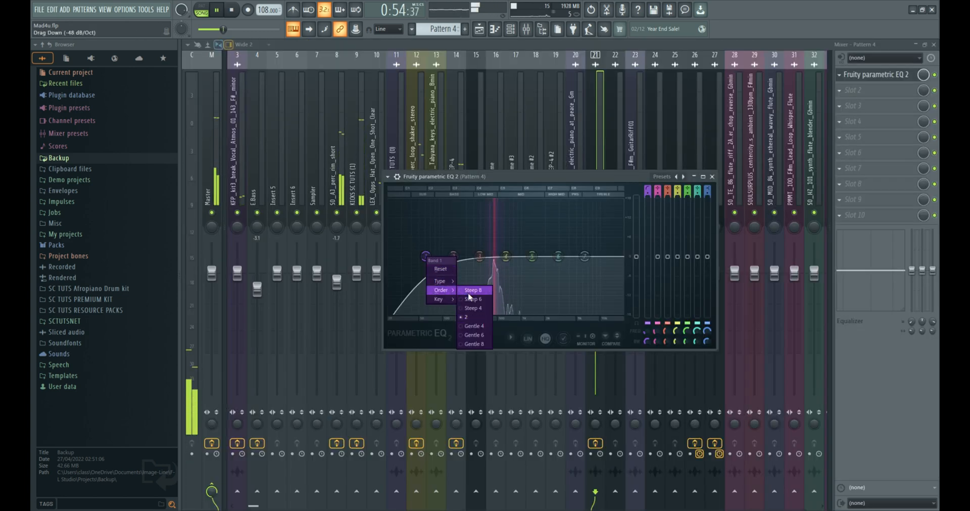
# Steepen band 1's high-pass on the Pattern 4 (Steep 8) and Pattern 5 inserts, raising the cutoffs to around band 2 and band 3 respectively
pyautogui.click(471, 291)
pyautogui.moveTo(426, 257); pyautogui.dragTo(457, 256)
pyautogui.click(713, 177)
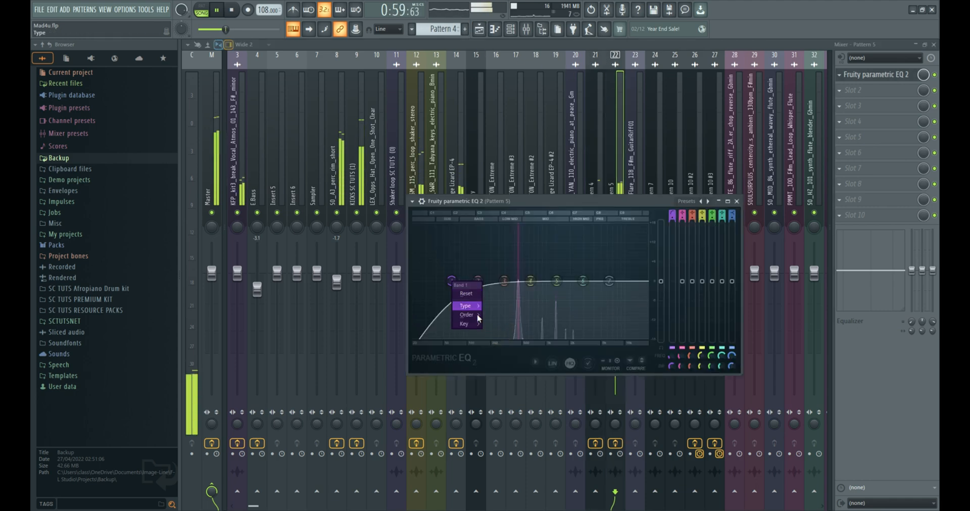
pyautogui.click(496, 316)
pyautogui.moveTo(460, 289); pyautogui.dragTo(506, 286)
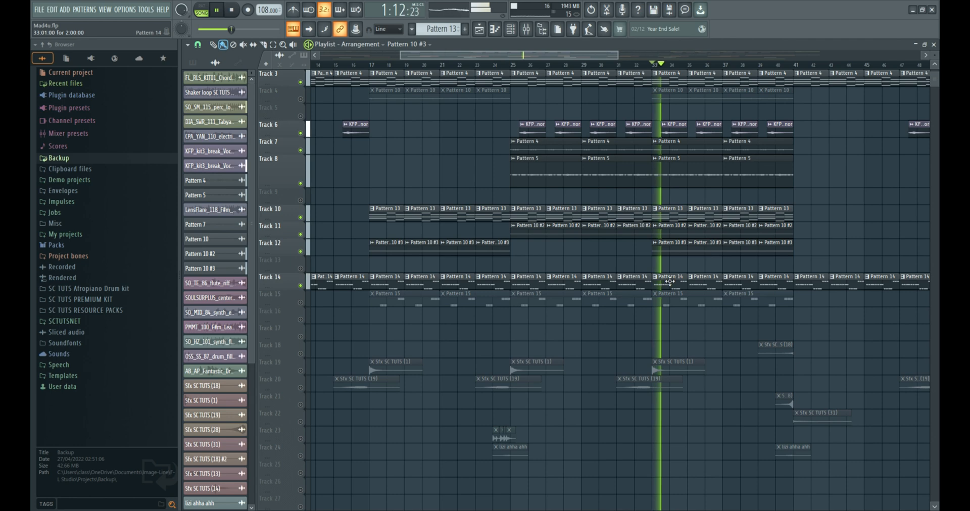
# Open the eFlute insert's Fruity parametric EQ 2 and set its band 1 high-pass cutoff to about 54 Hz
pyautogui.click(515, 29)
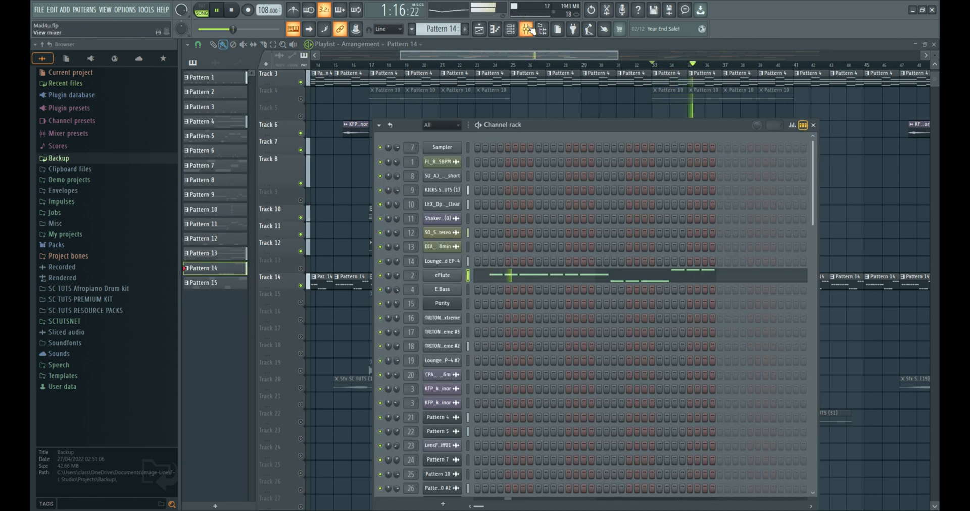
pyautogui.click(527, 29)
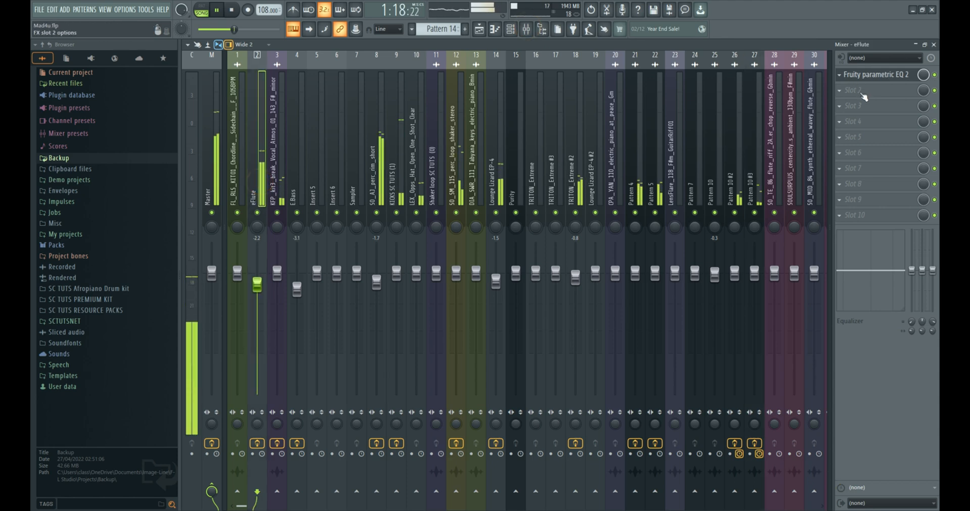
pyautogui.click(869, 74)
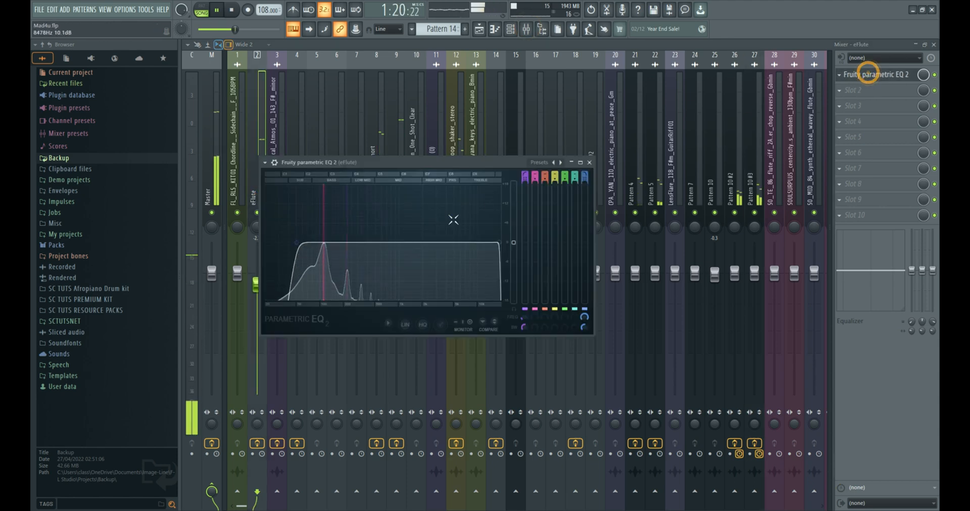
pyautogui.moveTo(297, 243); pyautogui.dragTo(293, 245)
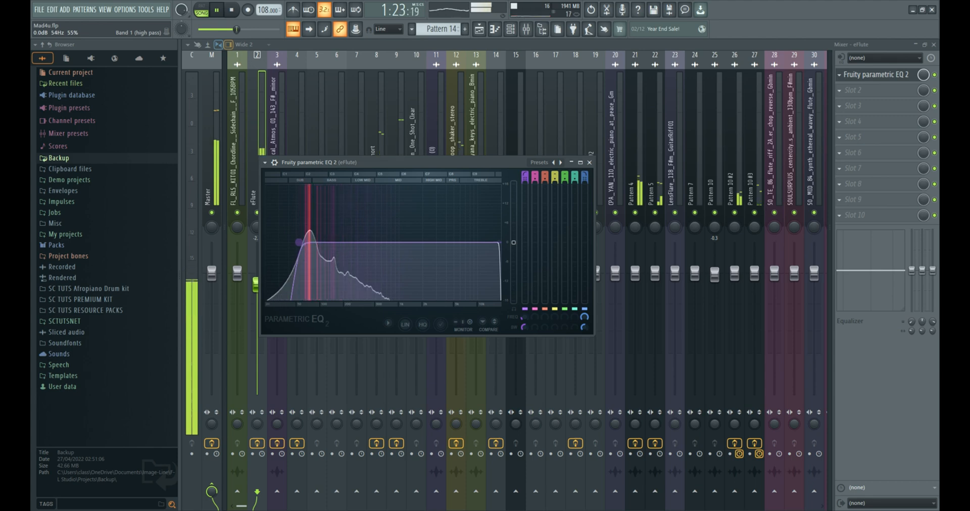
# Unmute Track 15 in the playlist and play its Pattern 15 with the other active tracks
pyautogui.click(479, 32)
pyautogui.press('space')
pyautogui.click(300, 303)
pyautogui.press('space')
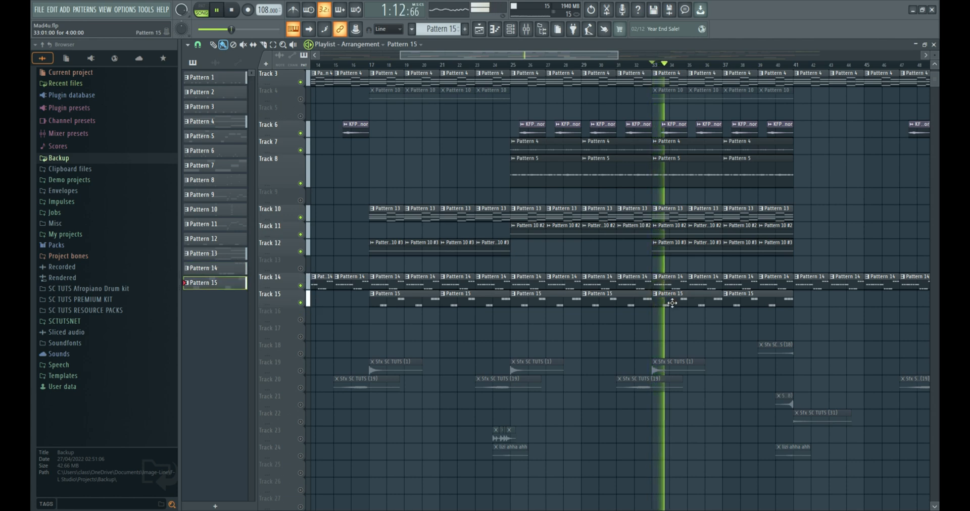
# Open the E.Bass insert's Fruity parametric EQ 2 and select its band 1 high-pass filter during playback
pyautogui.click(526, 29)
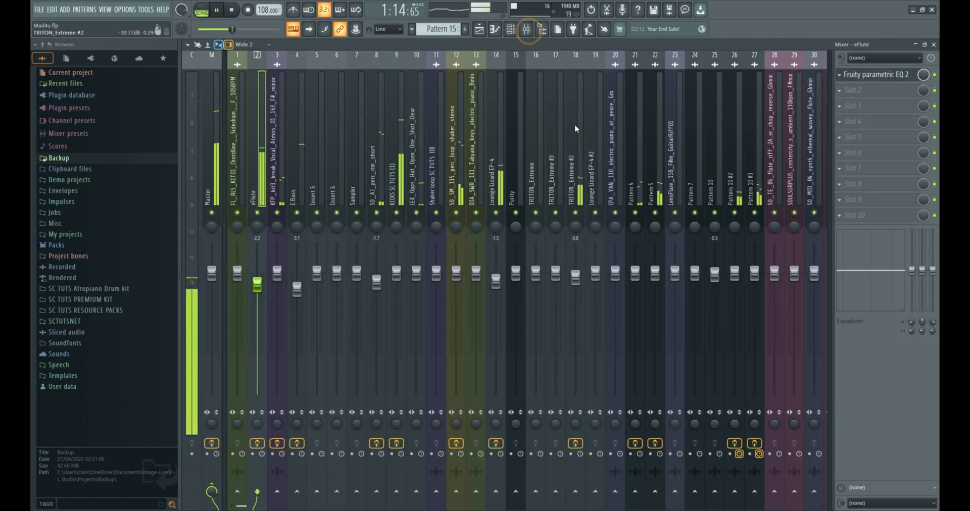
pyautogui.click(300, 188)
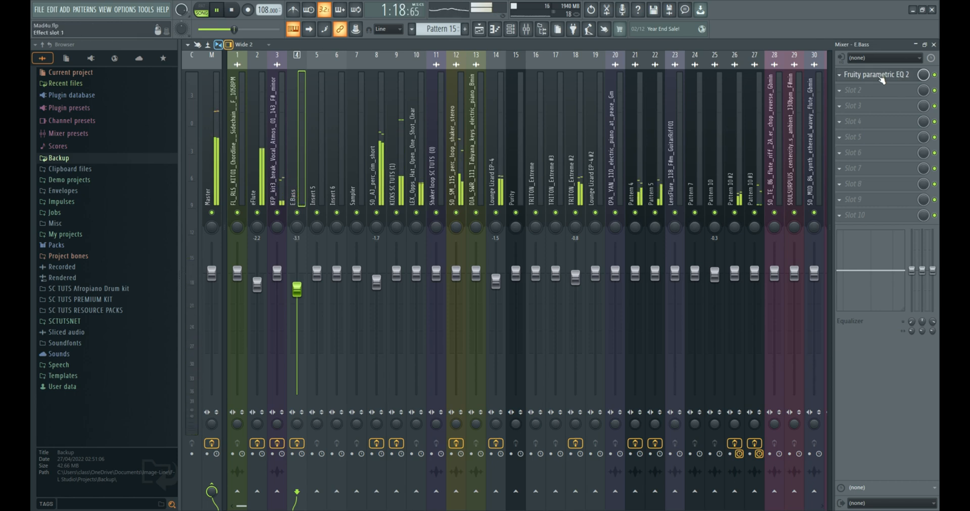
pyautogui.click(881, 77)
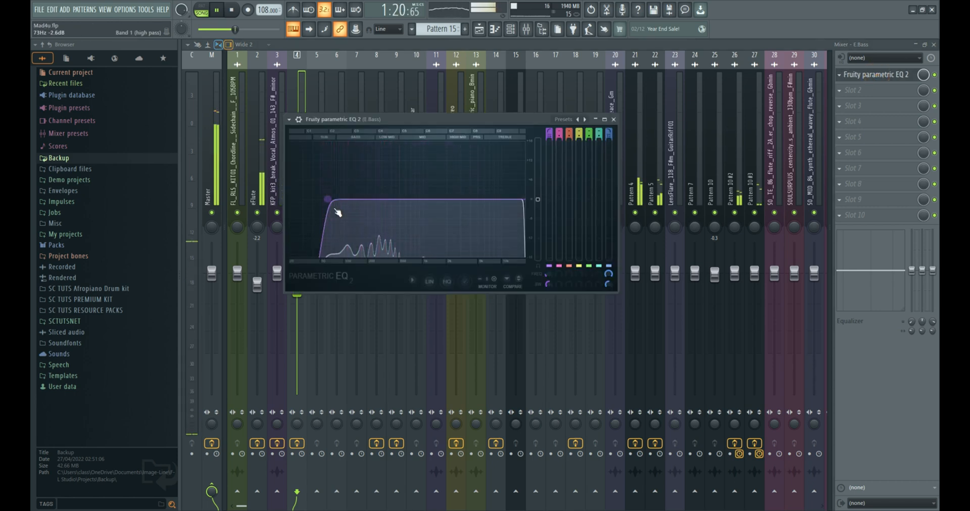
pyautogui.click(328, 200)
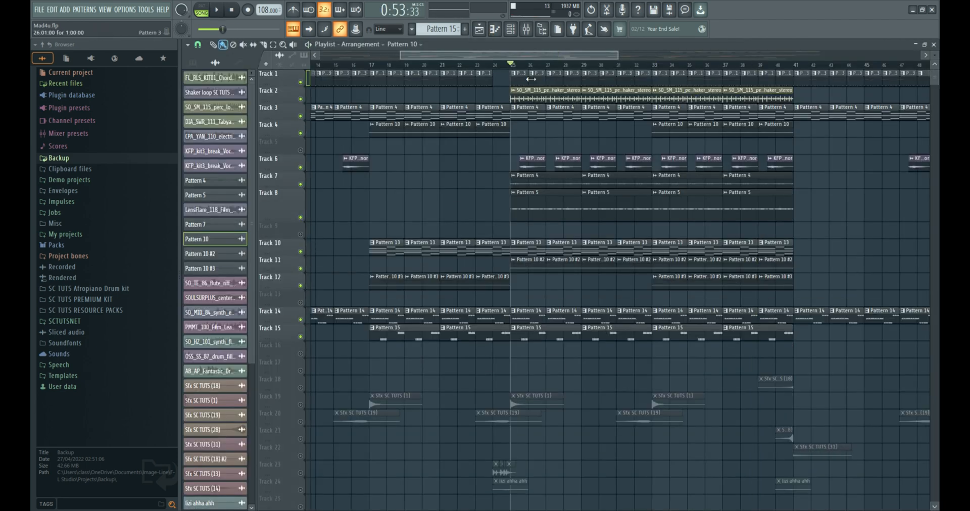
# Play the mix from bar 25 to judge the EQ changes and look across the mixer inserts
pyautogui.press('space')
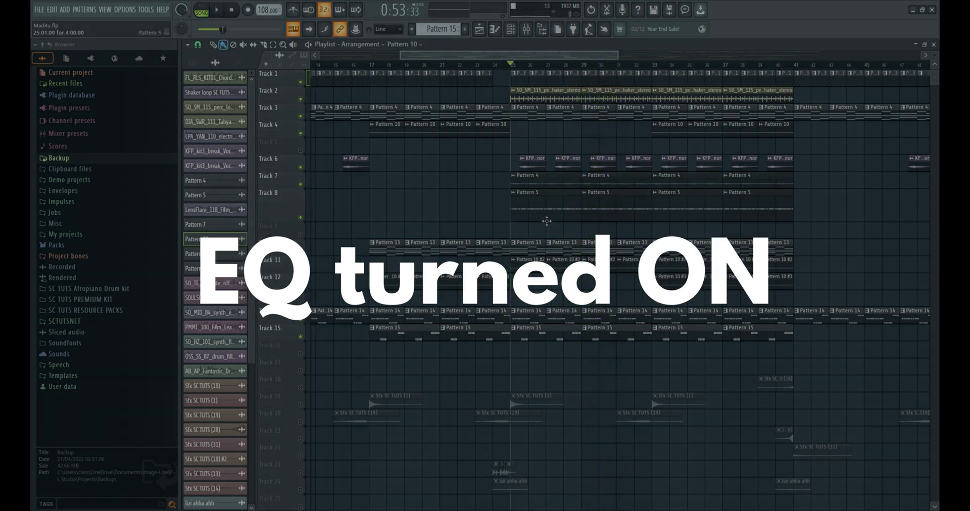
pyautogui.press('space')
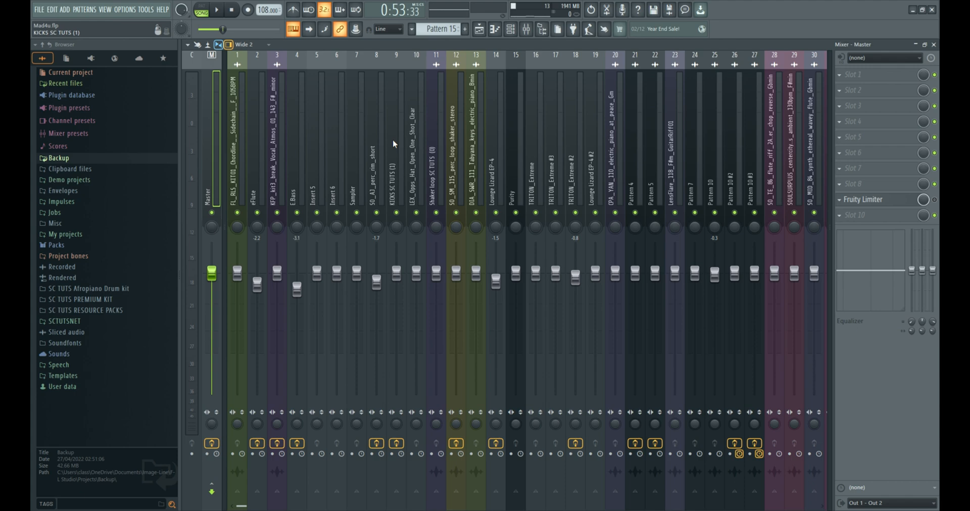
pyautogui.scroll(-6, 427, 139)
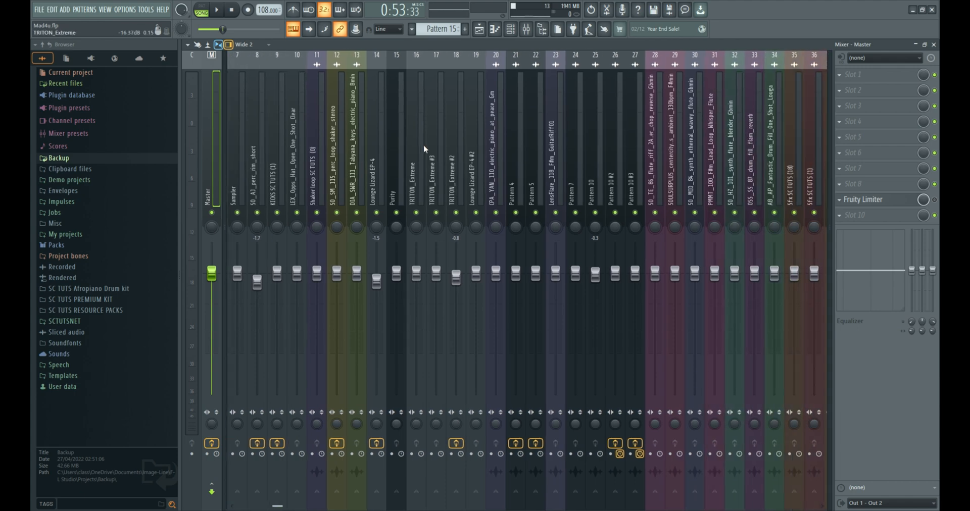
pyautogui.scroll(6, 424, 144)
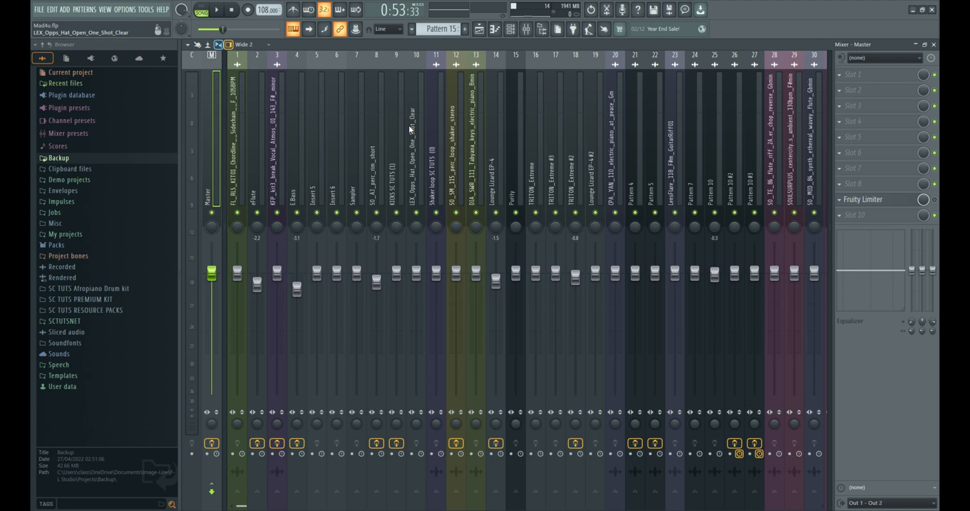
# Pan the Shaker loop SC TUTS (0) mixer insert 20% right
pyautogui.click(392, 143)
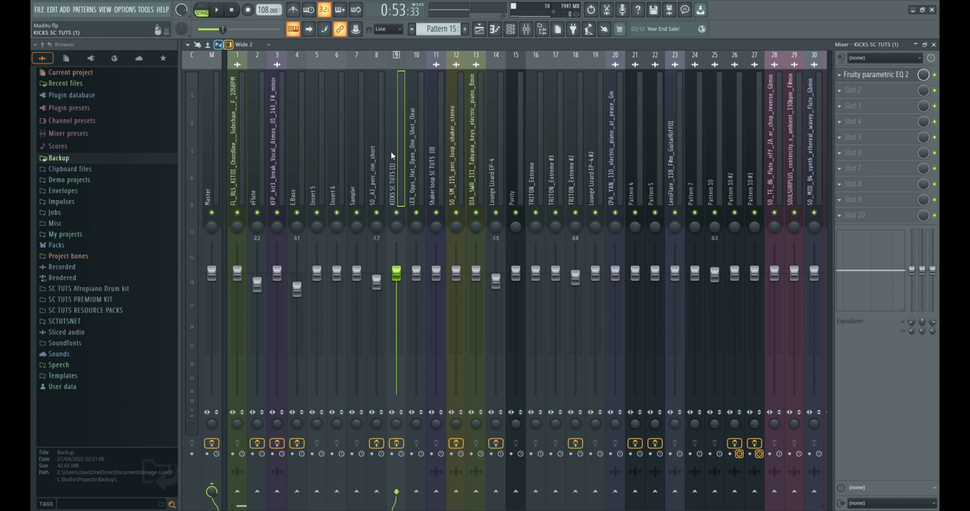
pyautogui.click(374, 184)
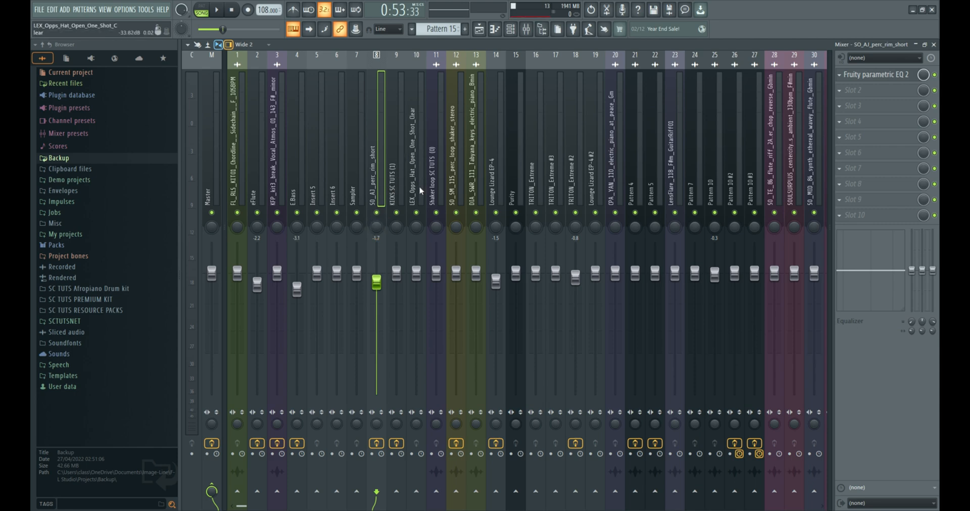
pyautogui.click(433, 193)
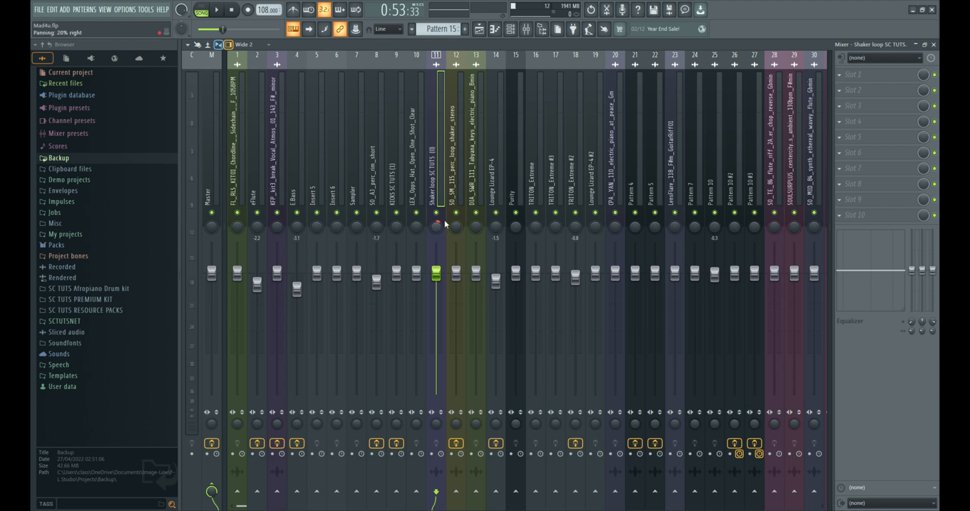
pyautogui.click(469, 173)
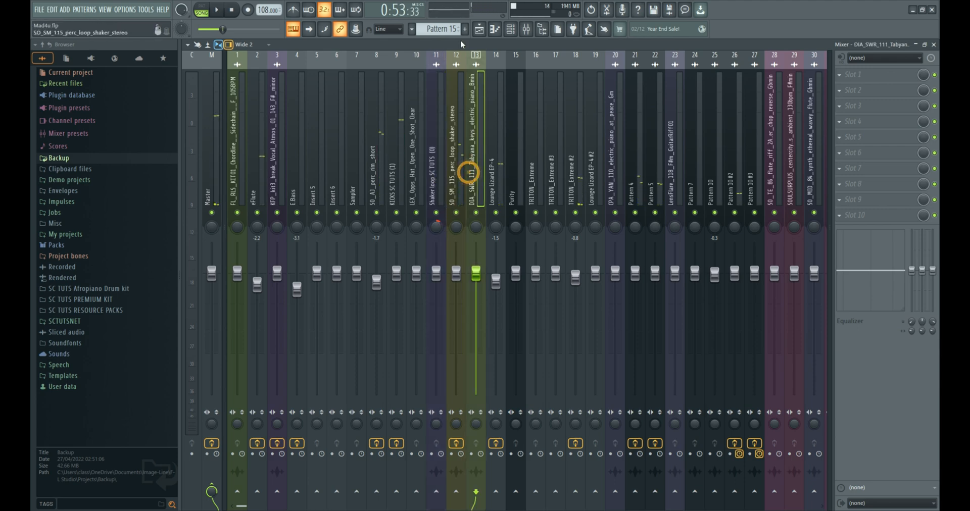
# Solo Track 1 in the playlist, unmute Tracks 2 and 3, and select Pattern 4 on Track 3
pyautogui.click(479, 28)
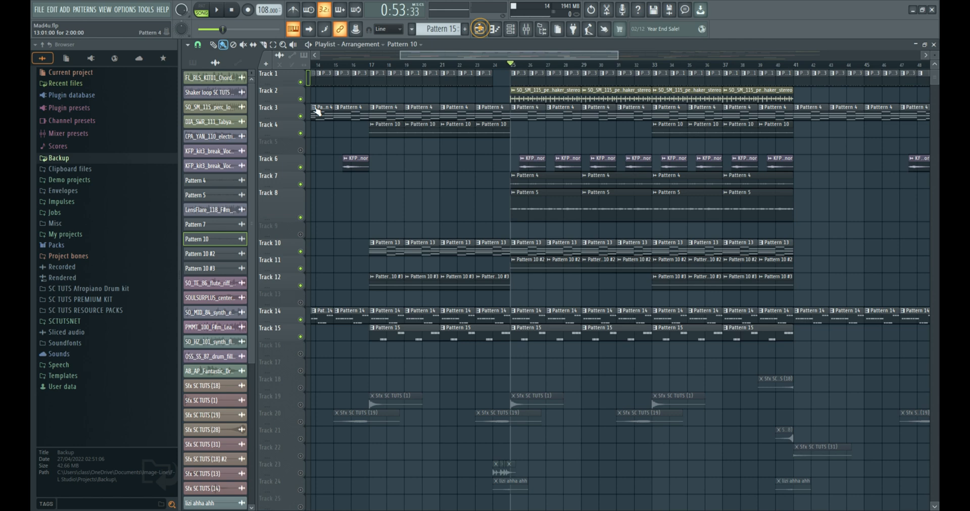
pyautogui.keyDown('ctrl'); pyautogui.click(301, 82); pyautogui.keyUp('ctrl')
pyautogui.click(300, 100)
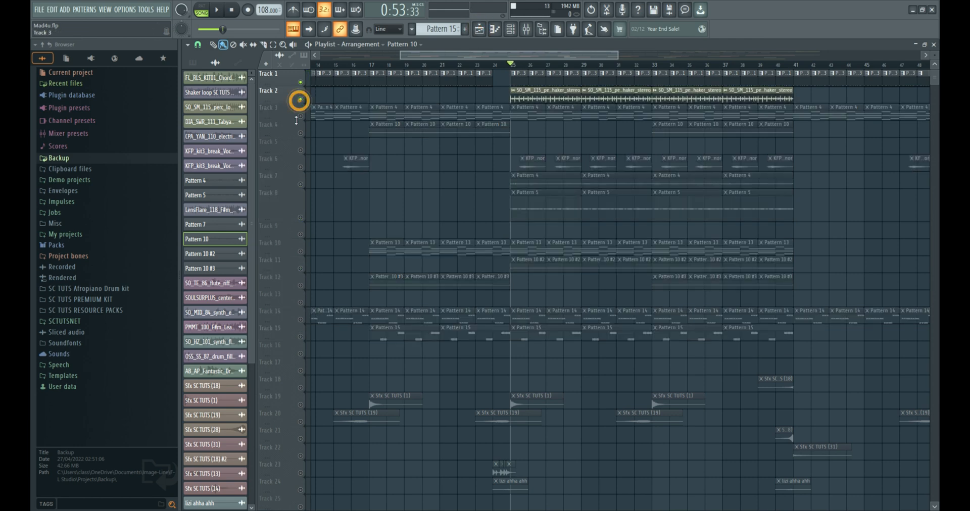
pyautogui.click(300, 116)
pyautogui.click(528, 110)
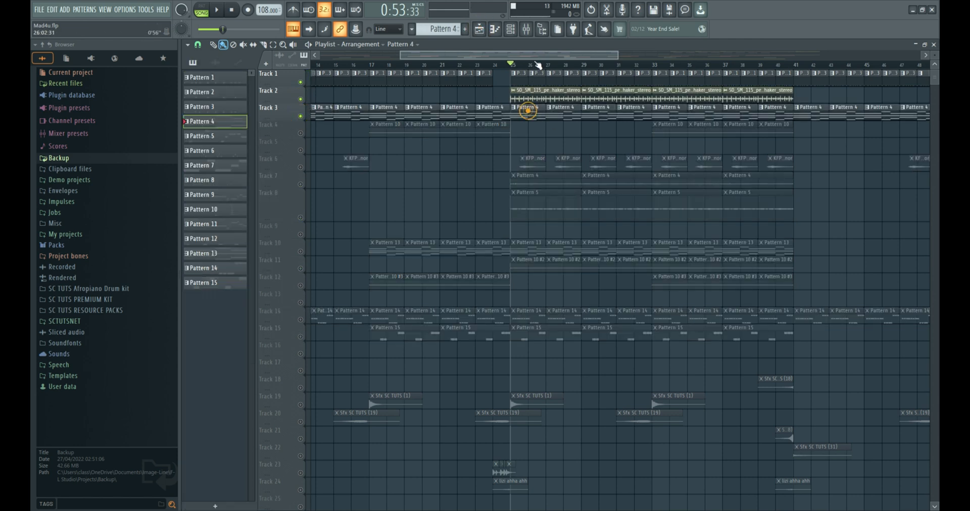
# Pan the Lounge Lizard EP-4 insert 17% left and play Tracks 1 to 3 to compare centered and panned sound
pyautogui.click(526, 29)
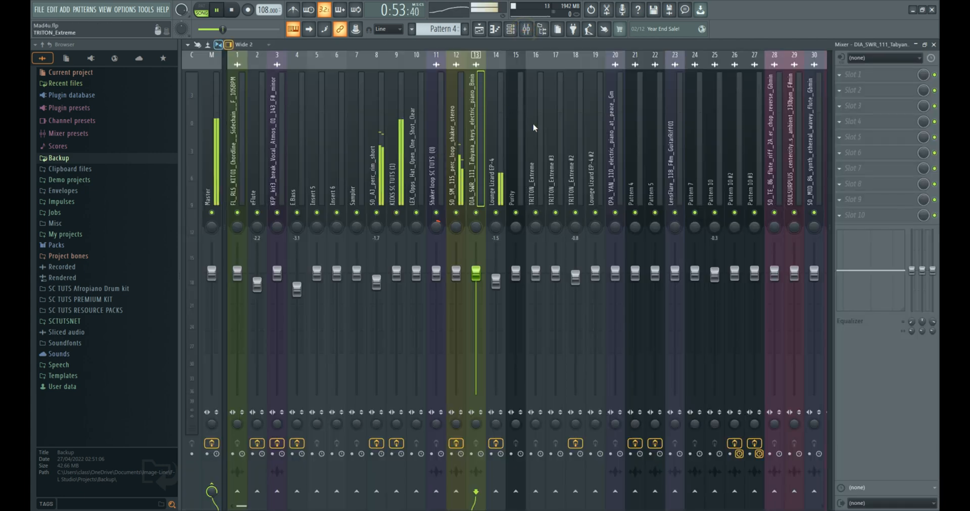
pyautogui.click(498, 152)
pyautogui.press('space')
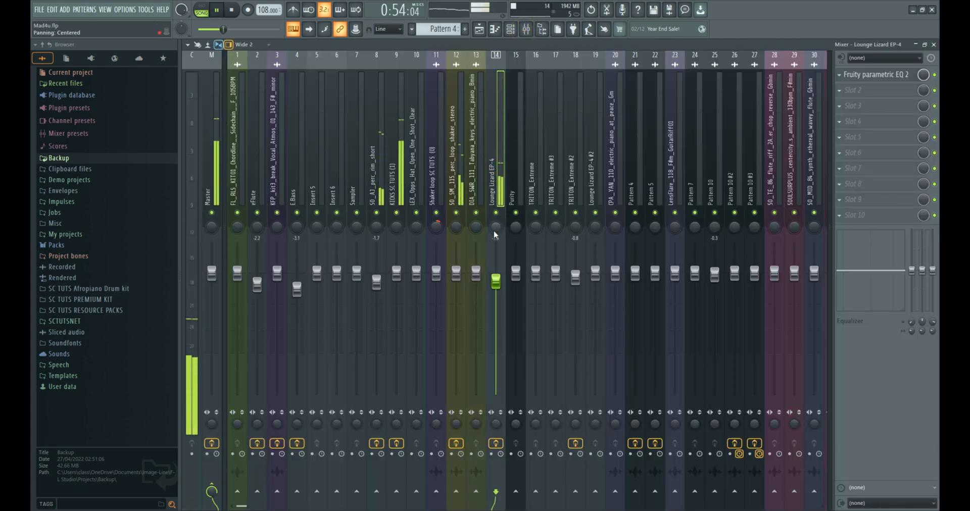
pyautogui.press('space')
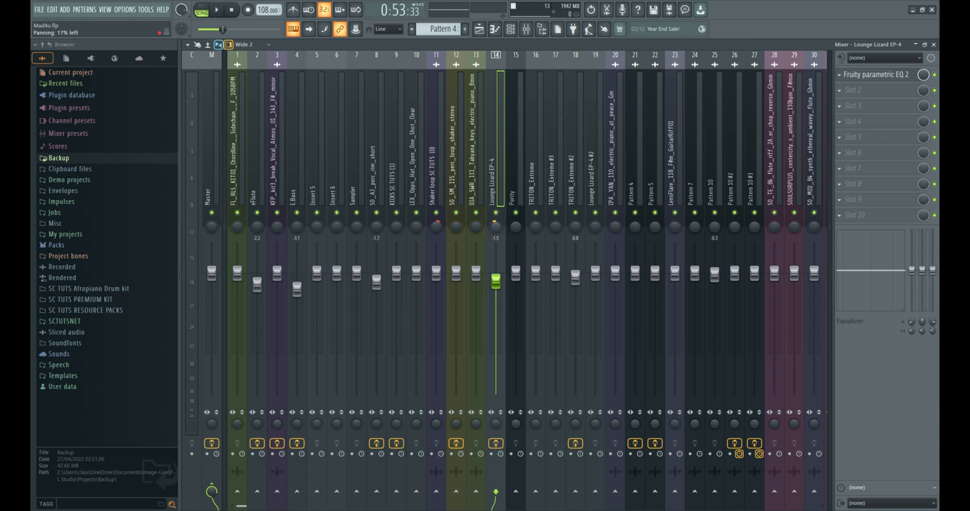
pyautogui.press('space')
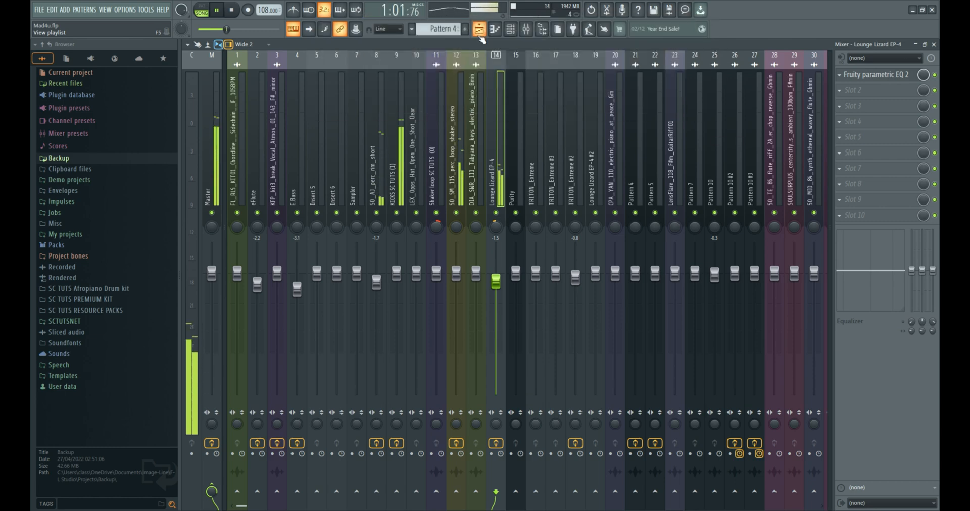
pyautogui.press('space')
# Unmute Track 6 in the playlist and play its vocal clips with Tracks 1 to 3
pyautogui.click(479, 30)
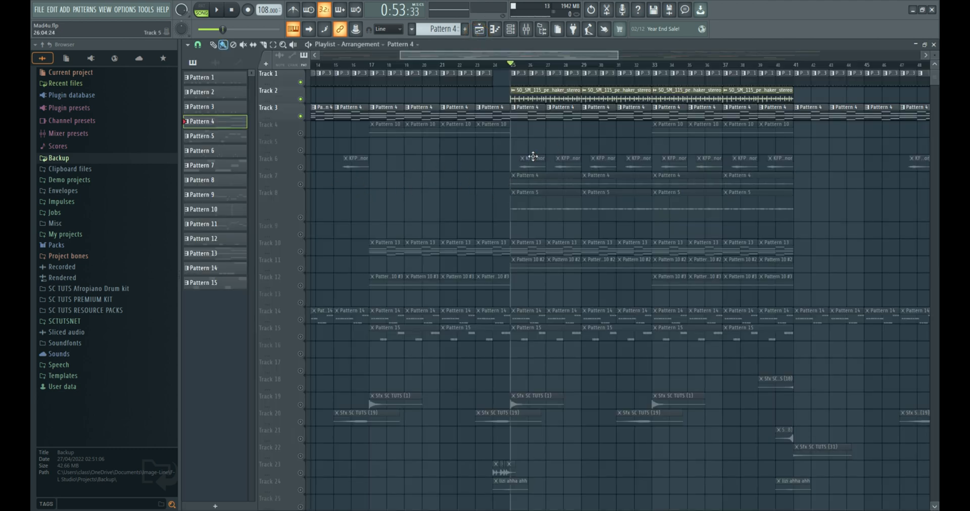
pyautogui.press('space')
pyautogui.click(300, 167)
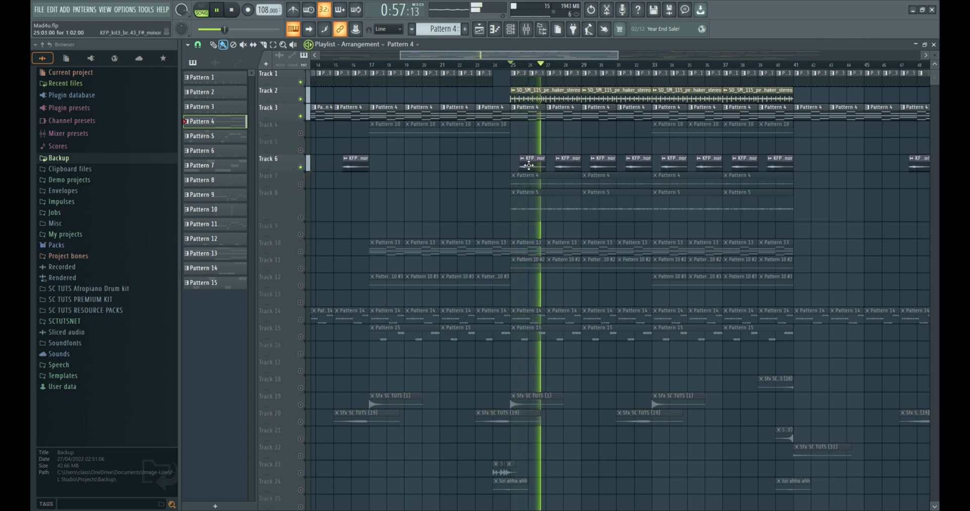
# Pan the mixer insert of Track 6's KFP_kit3_break_Vocal_Atmos_01 clip 33% right while the song plays
pyautogui.doubleClick(566, 165)
pyautogui.press('space')
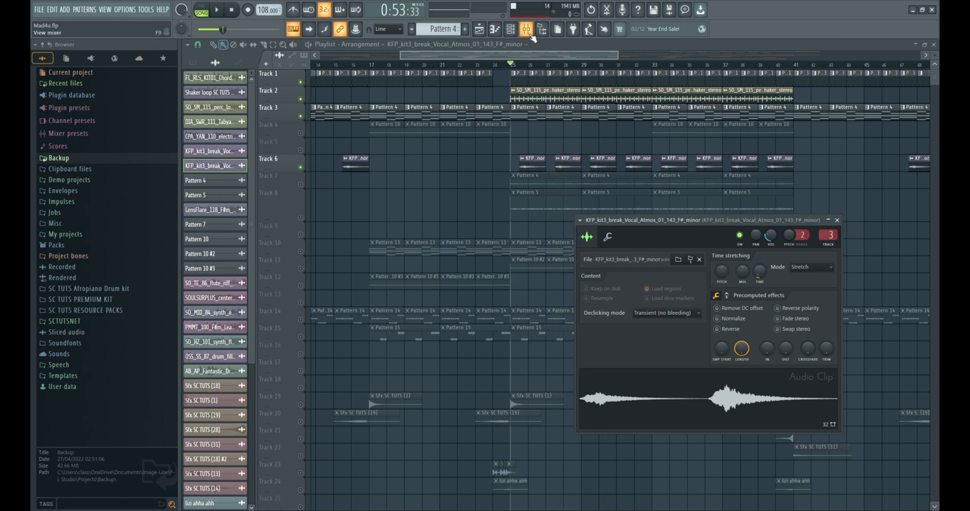
pyautogui.click(528, 31)
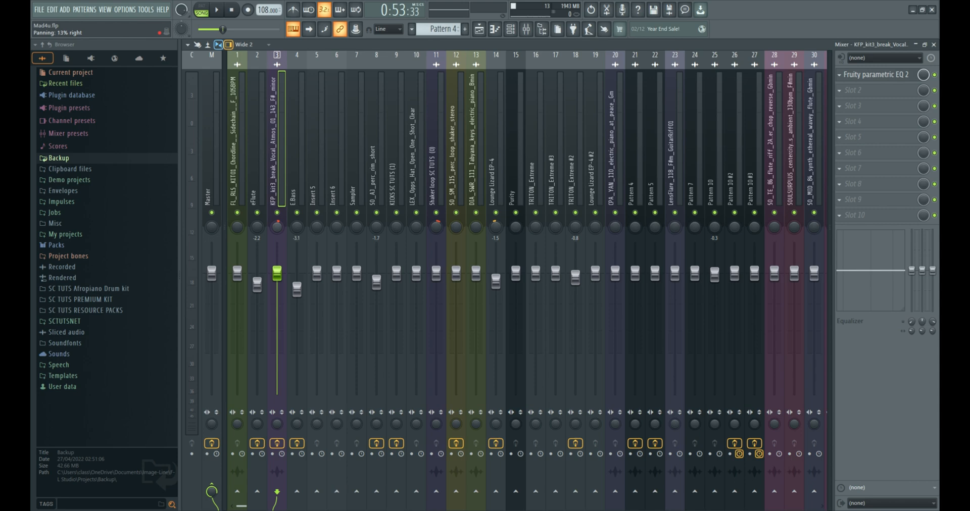
pyautogui.press('space')
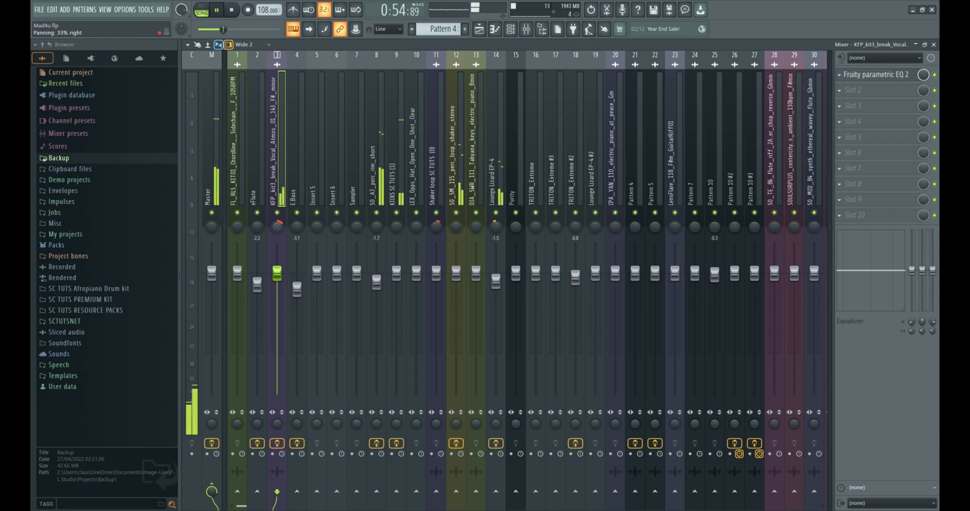
pyautogui.click(279, 227)
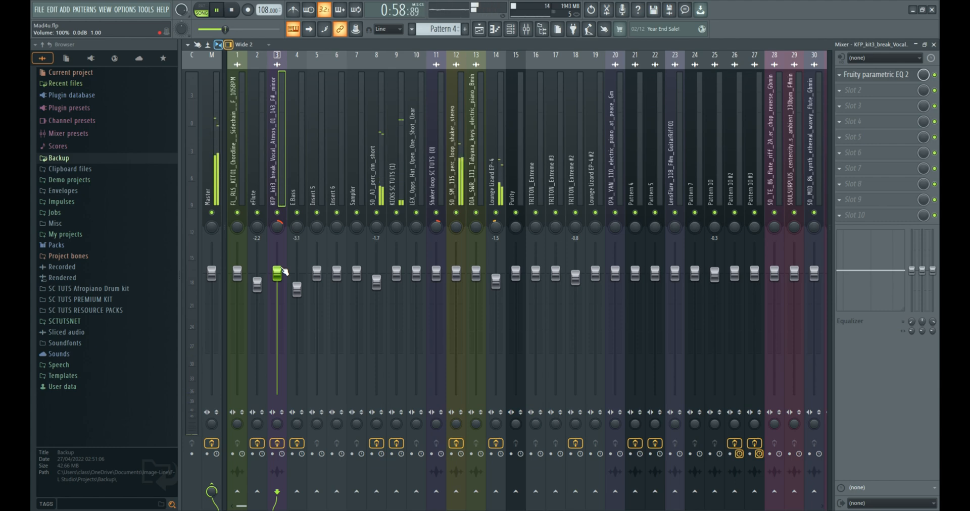
# Lower the KFP_kit3_break_Vocal_Atmos_01 insert's volume to about -2.5 dB and check it during playback
pyautogui.press('space')
pyautogui.moveTo(285, 273); pyautogui.dragTo(286, 281)
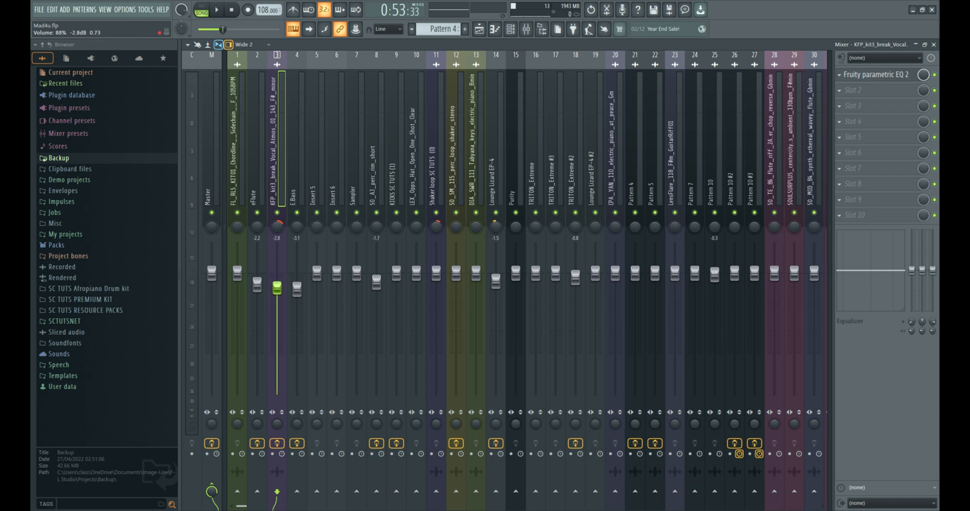
pyautogui.press('space')
pyautogui.moveTo(285, 292); pyautogui.dragTo(283, 290)
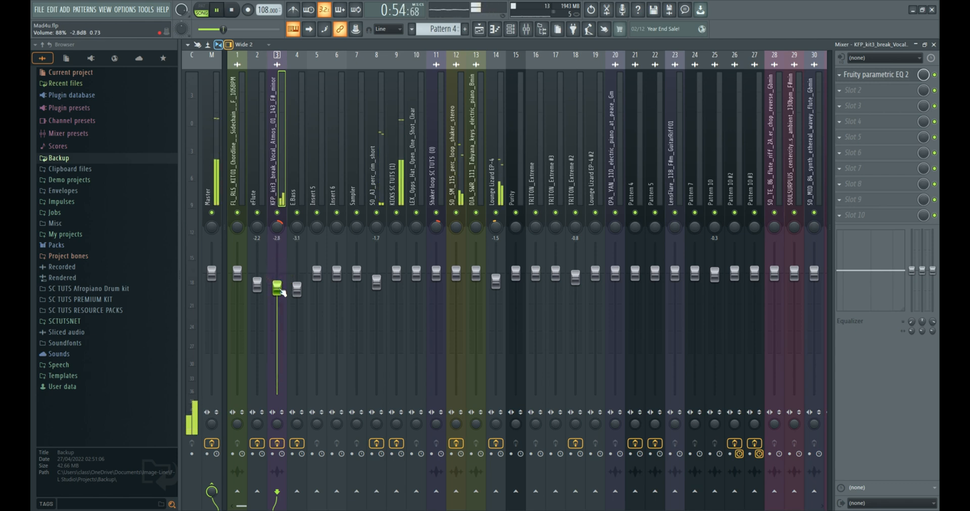
# Unmute Track 7 in the playlist and listen to its Pattern 4 audio clips with the other active tracks
pyautogui.click(478, 28)
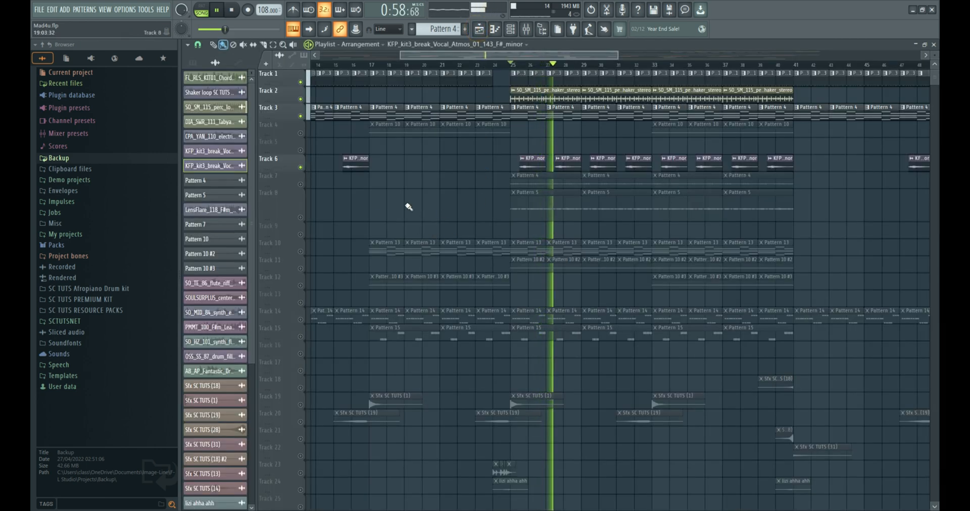
pyautogui.click(300, 184)
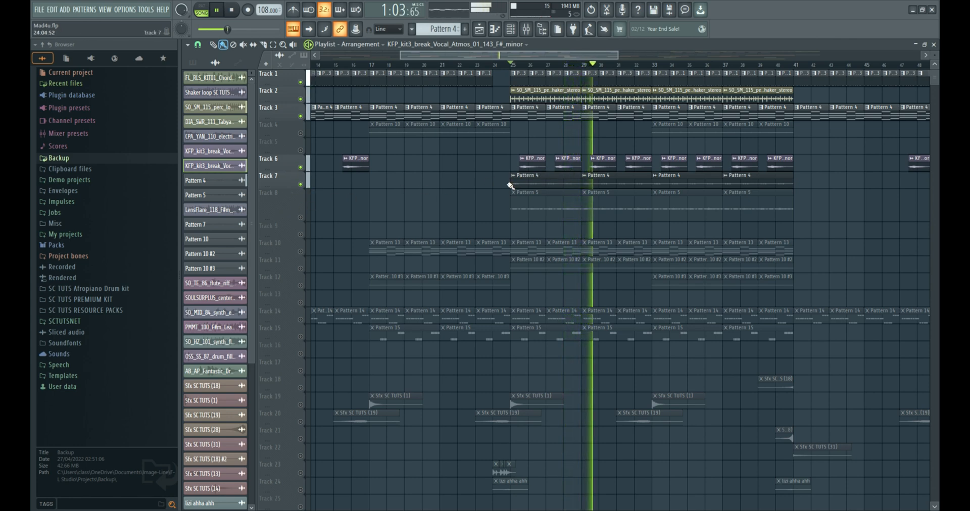
pyautogui.press('space')
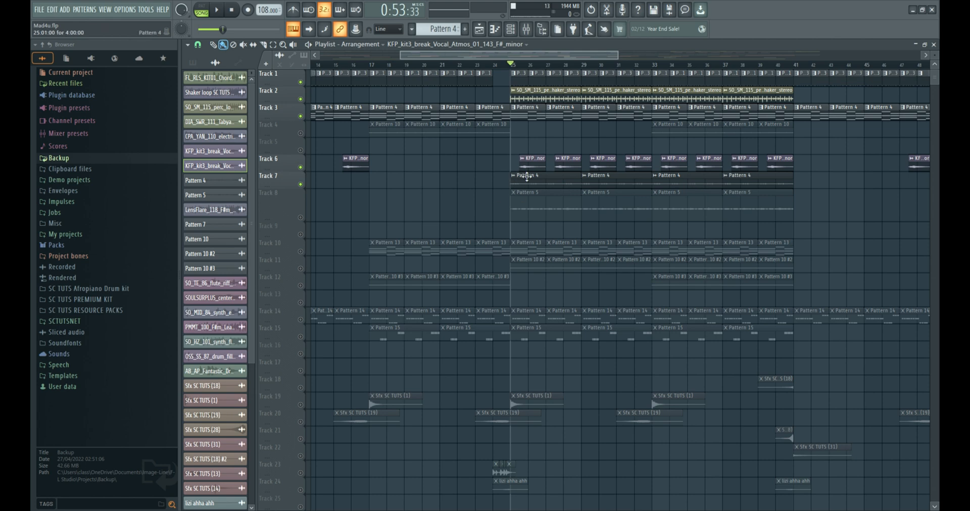
# Unmute Track 8 in the playlist and pan its Pattern 5 mixer insert 33% left during playback
pyautogui.click(301, 217)
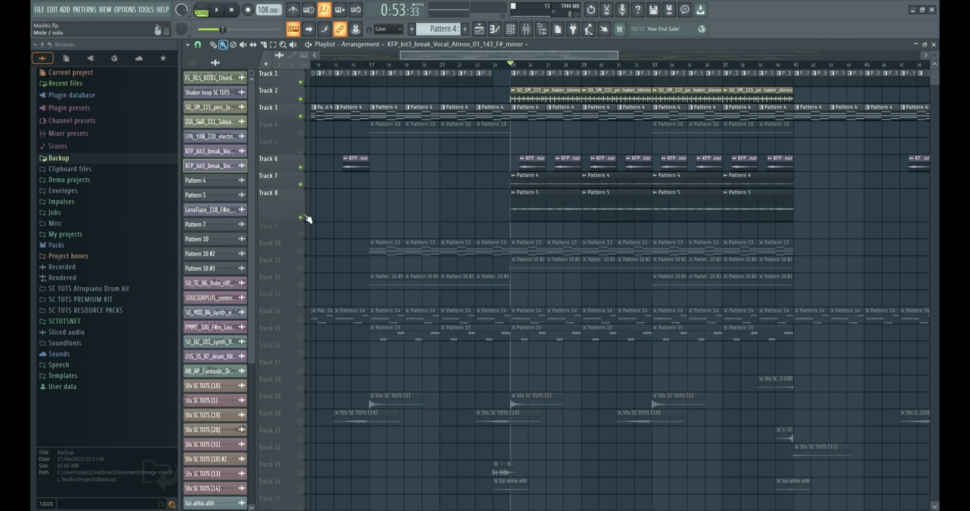
pyautogui.doubleClick(542, 209)
pyautogui.press('space')
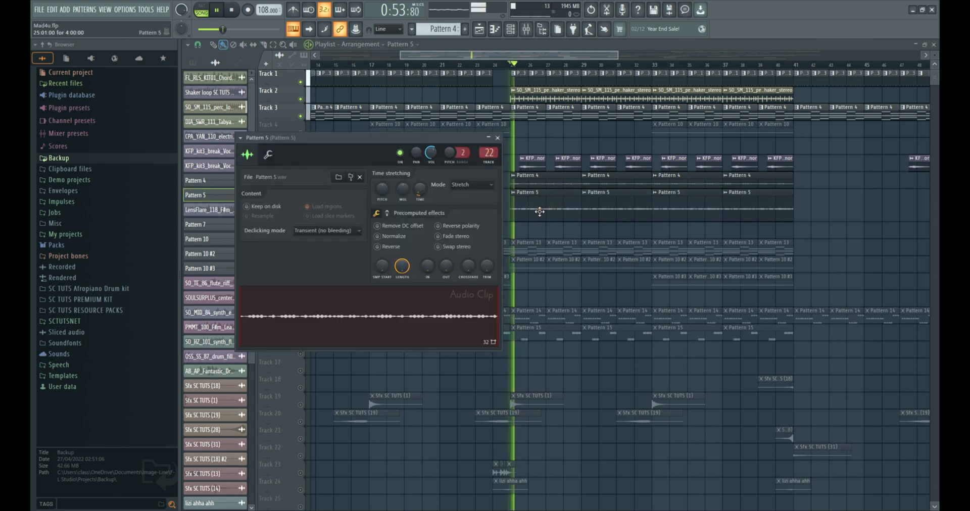
pyautogui.press('F9')
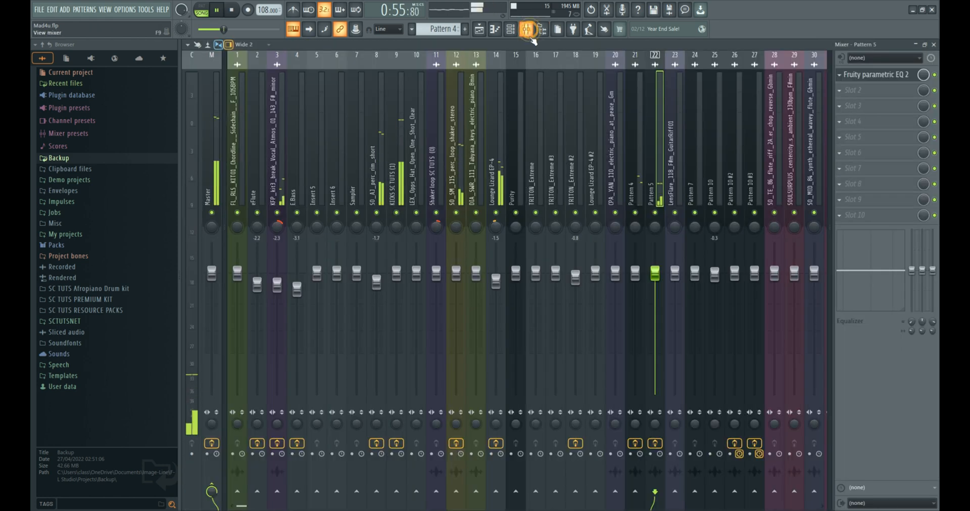
pyautogui.moveTo(659, 232)
pyautogui.mouseDown()
pyautogui.moveTo(659, 220)
pyautogui.moveTo(659, 244)
pyautogui.mouseUp()
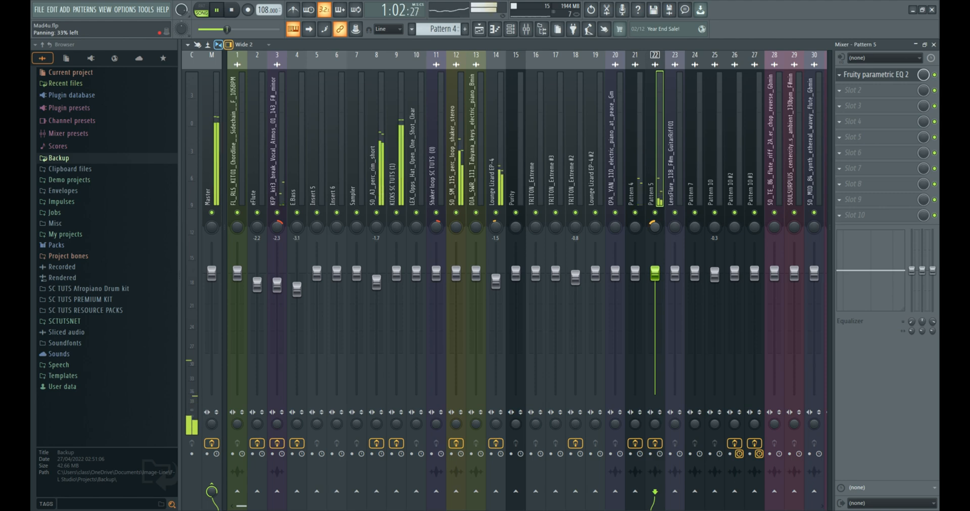
# Unmute Track 10, select its Pattern 13, and check in the channel rack which instrument it plays
pyautogui.click(479, 29)
pyautogui.press('space')
pyautogui.click(301, 252)
pyautogui.click(525, 250)
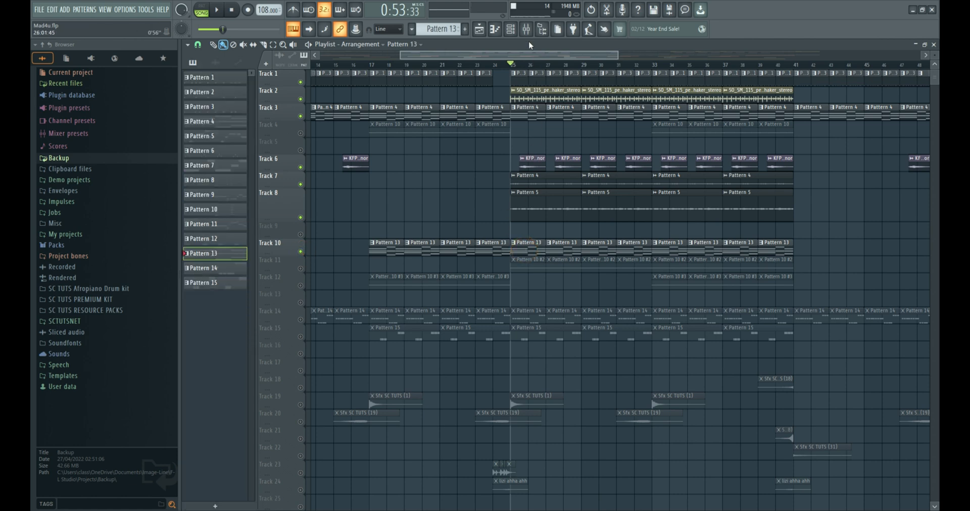
pyautogui.press('space')
pyautogui.click(511, 29)
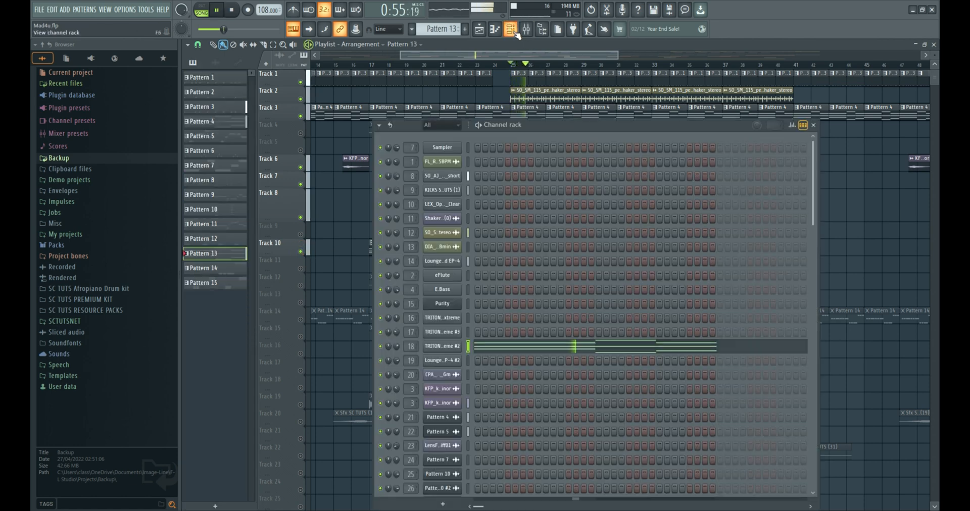
# Pan the TRITON_Extreme #2 mixer insert 35% right while the song plays
pyautogui.click(526, 29)
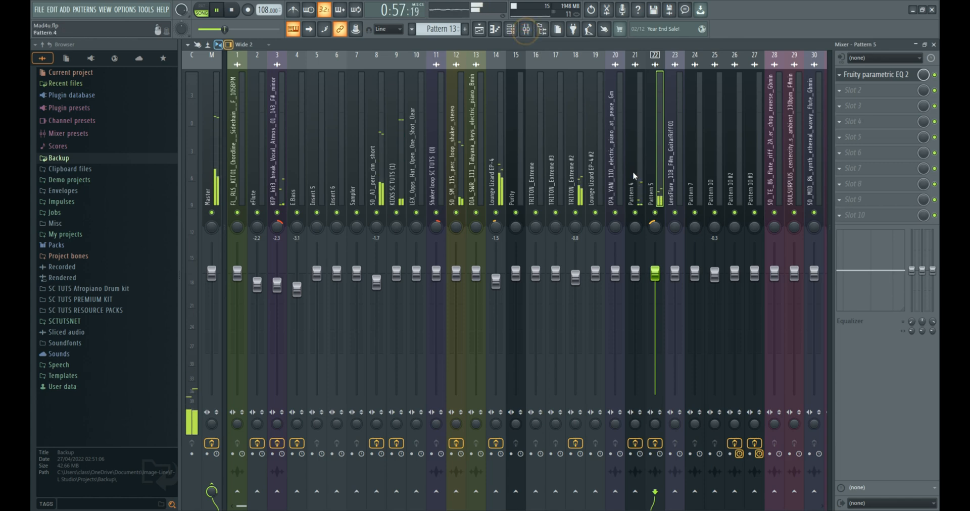
pyautogui.scroll(-3, 642, 181)
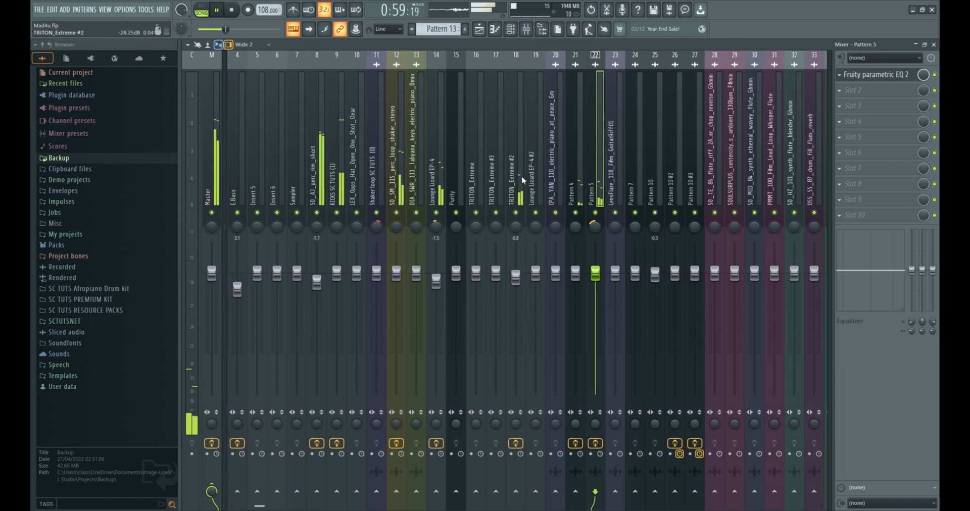
pyautogui.click(523, 178)
pyautogui.press('space')
pyautogui.press('space')
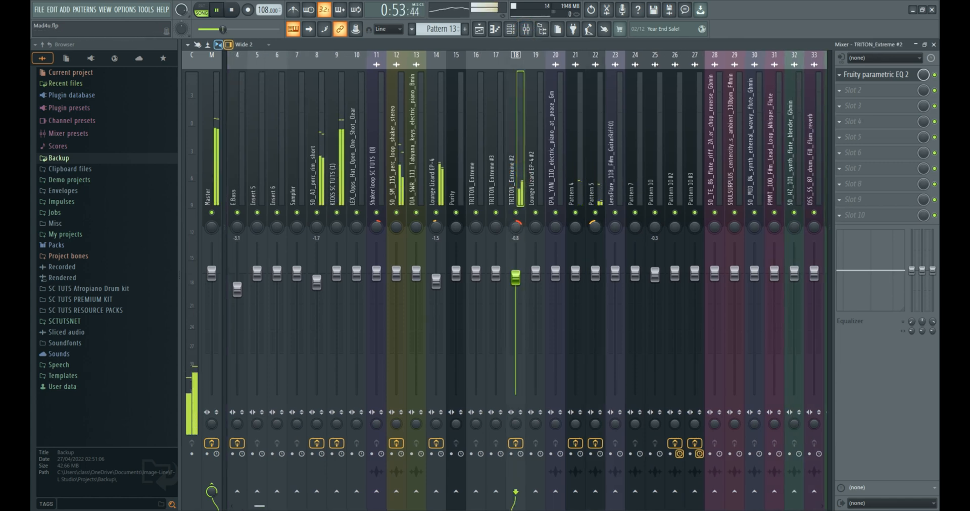
pyautogui.moveTo(514, 231); pyautogui.dragTo(514, 229)
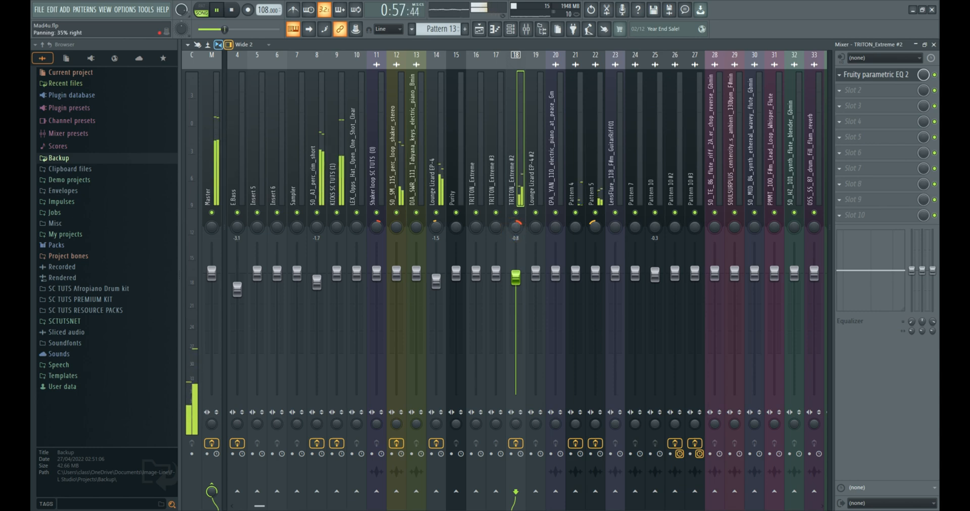
# Unmute Track 11 in the playlist and lower its Pattern 10 #2 mixer insert to -1.4 dB
pyautogui.click(479, 29)
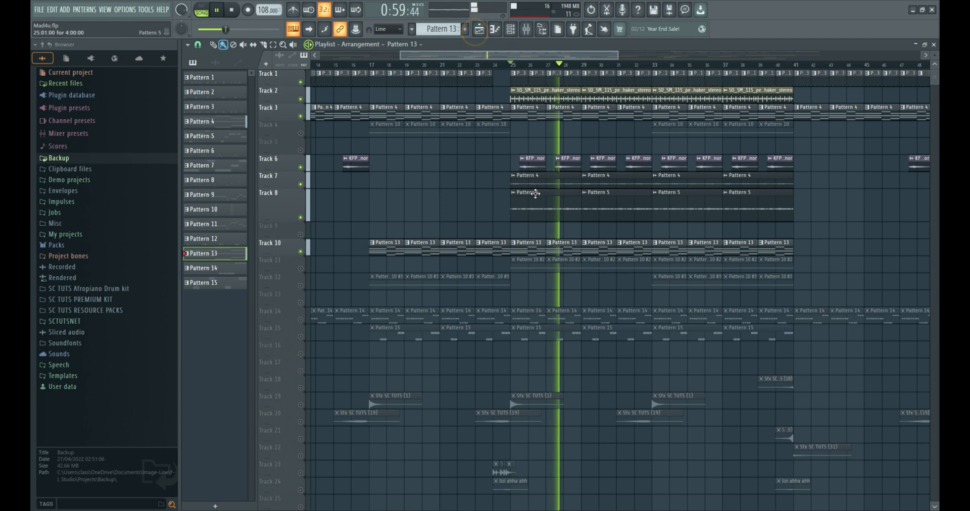
pyautogui.press('space')
pyautogui.click(301, 269)
pyautogui.doubleClick(529, 262)
pyautogui.press('space')
pyautogui.click(526, 29)
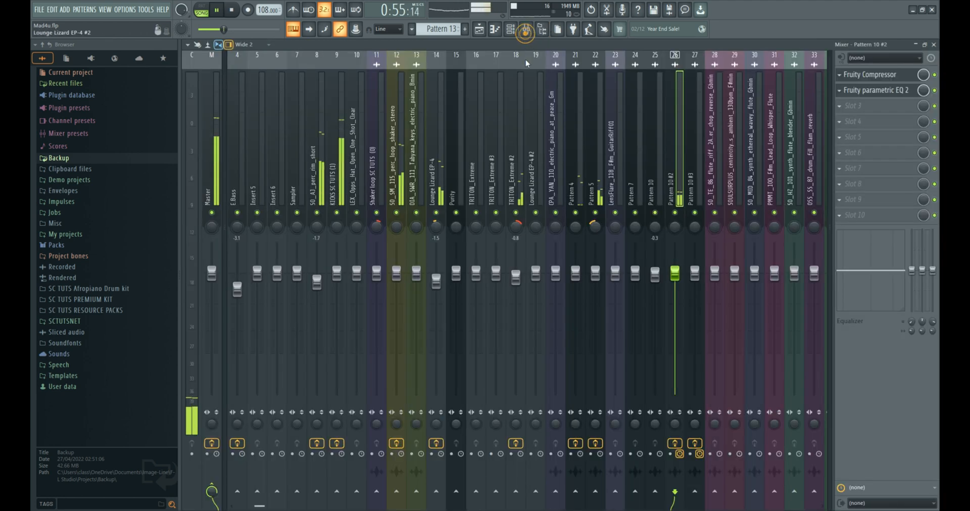
pyautogui.moveTo(675, 273); pyautogui.dragTo(675, 282)
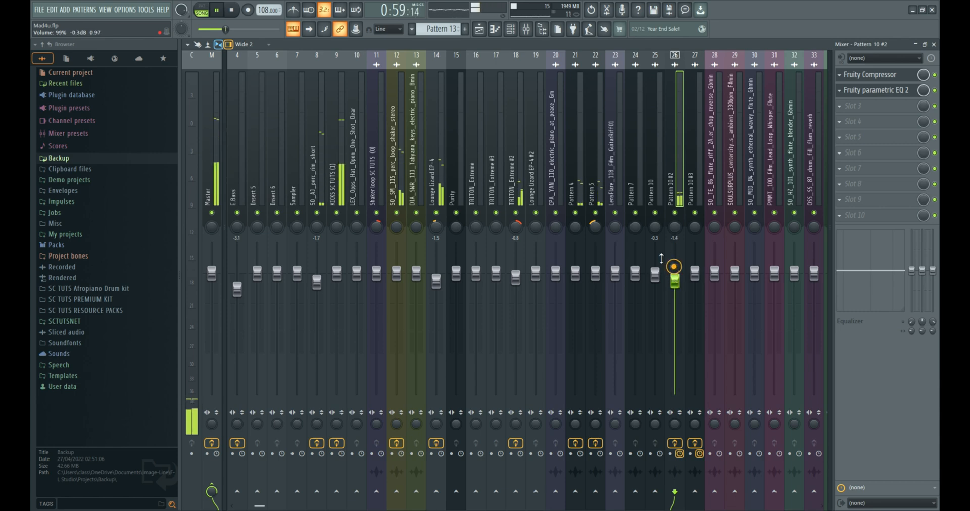
# Unmute Track 12, play from bar 33, and pan the Pattern 10 #2 insert slightly left and Pattern 10 #3 slightly right
pyautogui.click(479, 29)
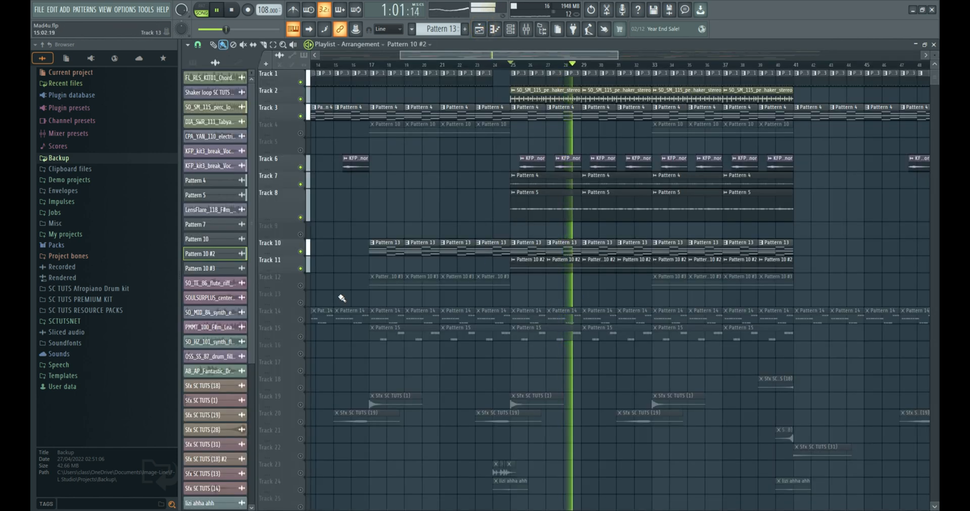
pyautogui.click(300, 286)
pyautogui.click(651, 64)
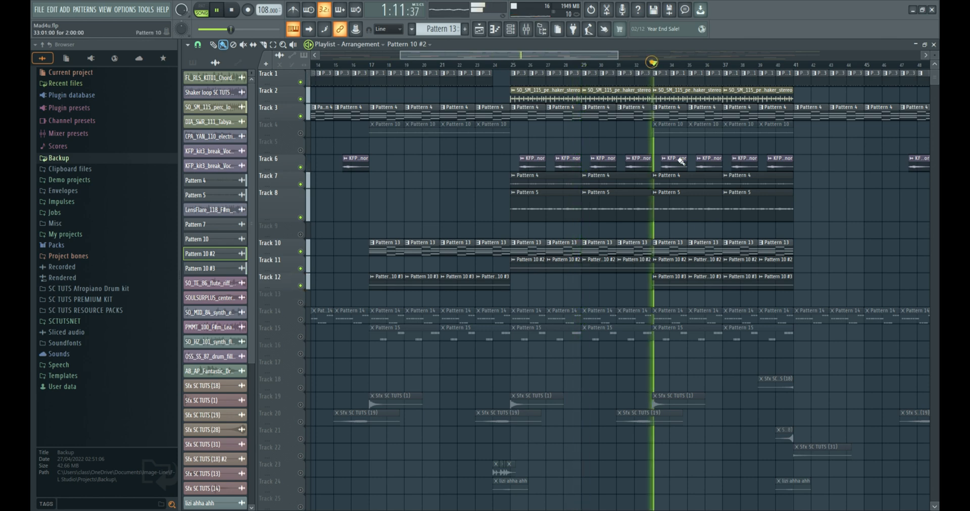
pyautogui.click(666, 279)
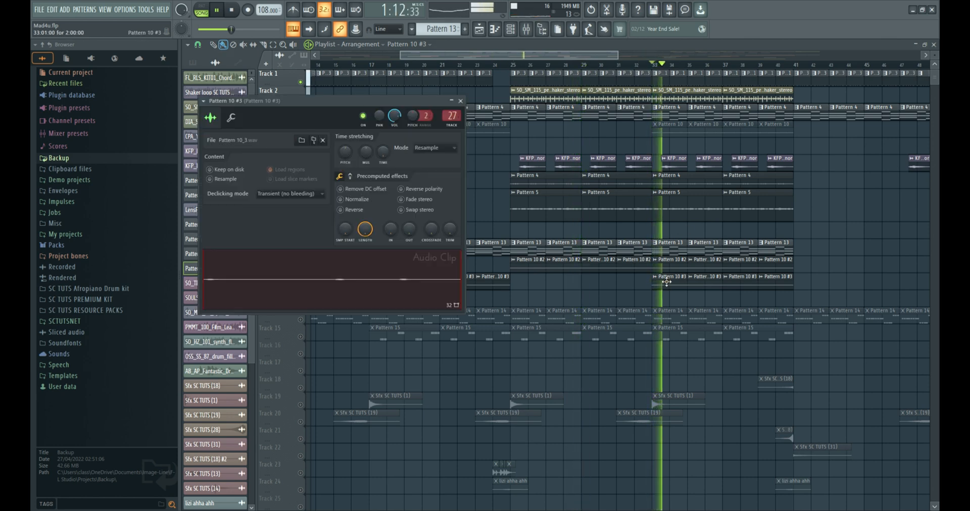
pyautogui.click(527, 28)
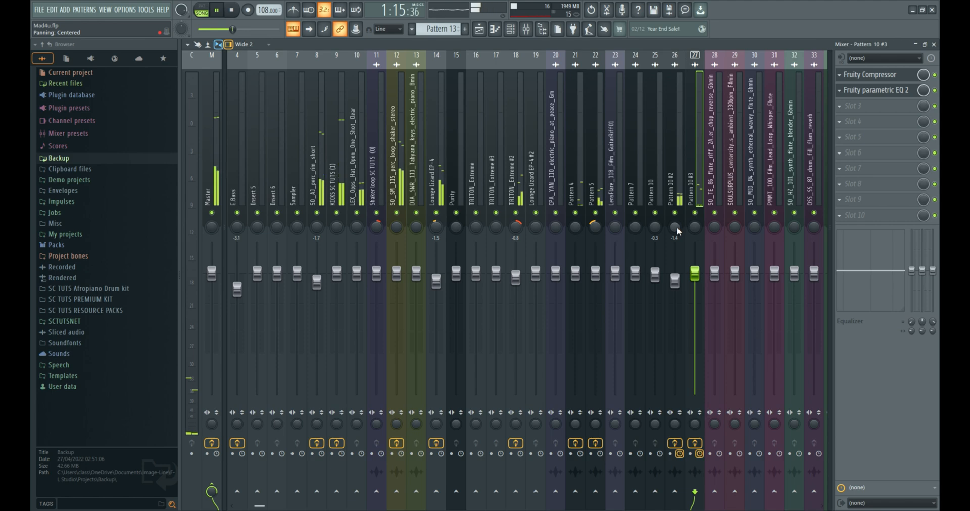
pyautogui.moveTo(675, 226); pyautogui.dragTo(691, 225)
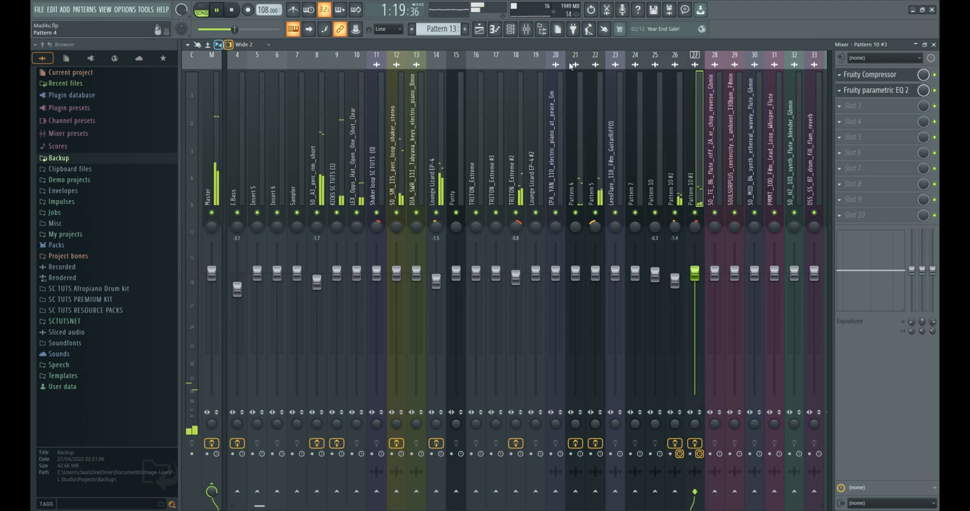
# Unmute Track 14 in the playlist and play its Pattern 14 clips with the other active tracks from bar 33
pyautogui.click(479, 30)
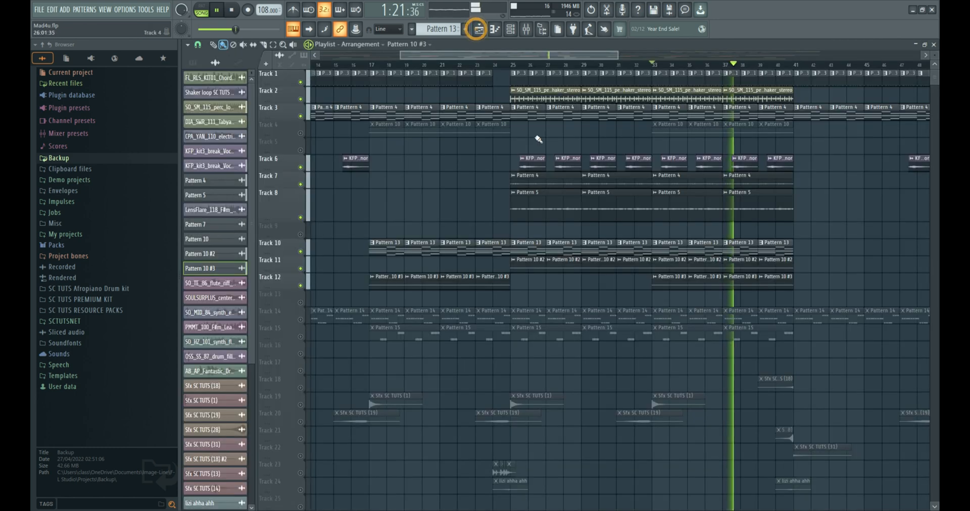
pyautogui.press('space')
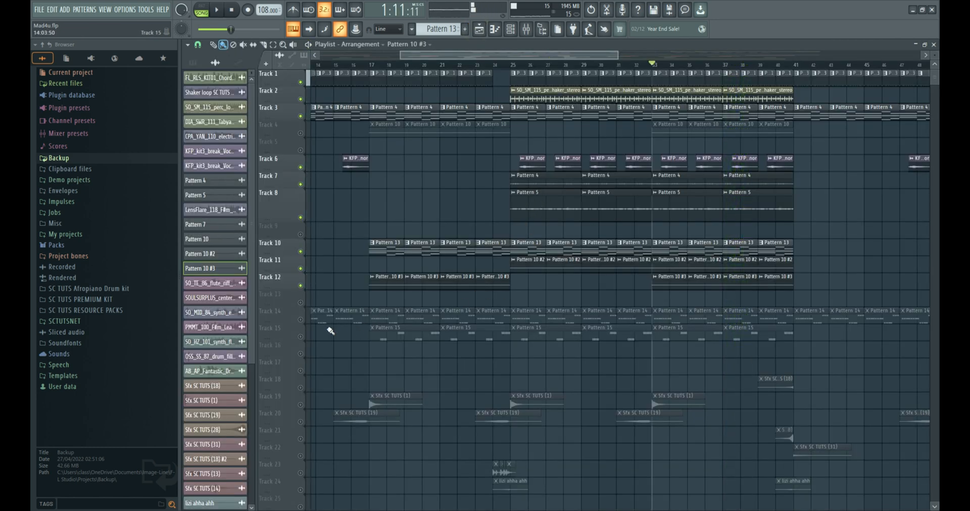
pyautogui.click(300, 320)
pyautogui.press('space')
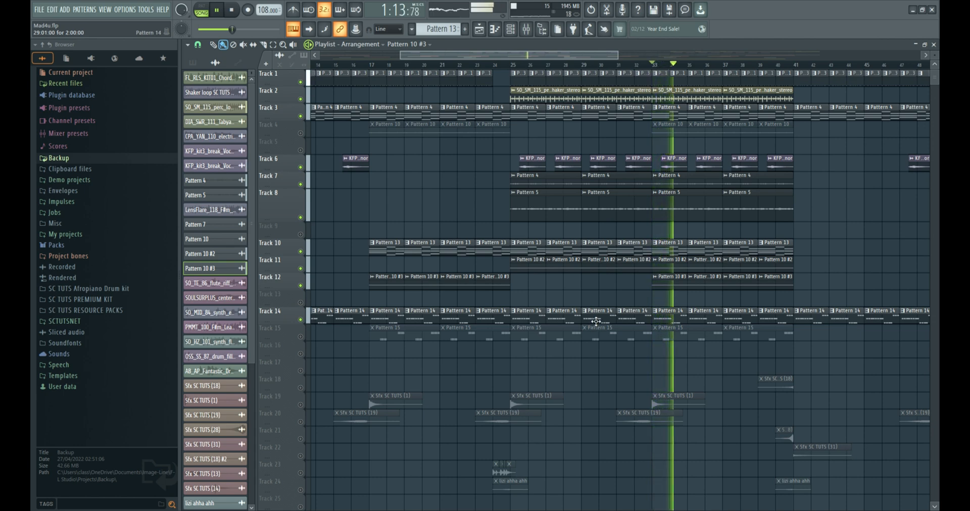
pyautogui.press('space')
# Unmute Track 15 in the playlist, play the song from bar 33, and select Pattern 15
pyautogui.click(300, 337)
pyautogui.press('space')
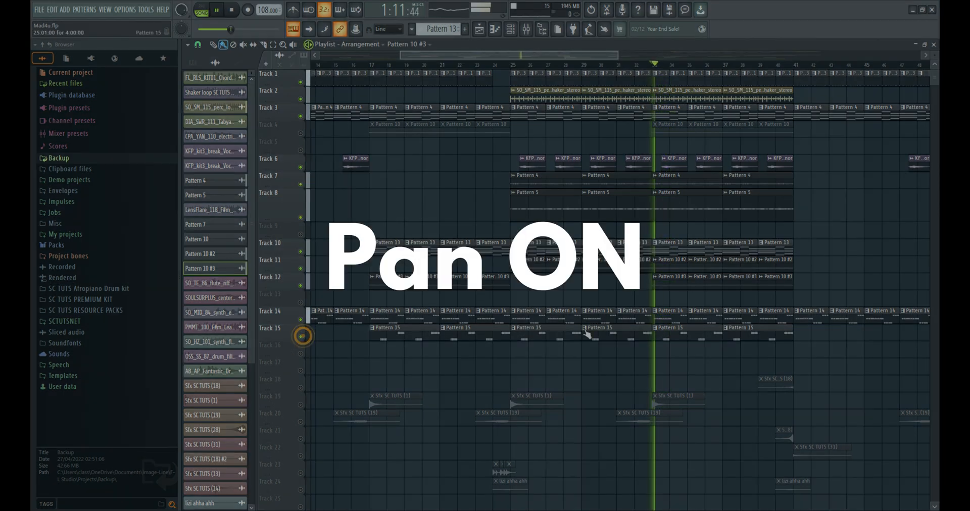
pyautogui.click(673, 336)
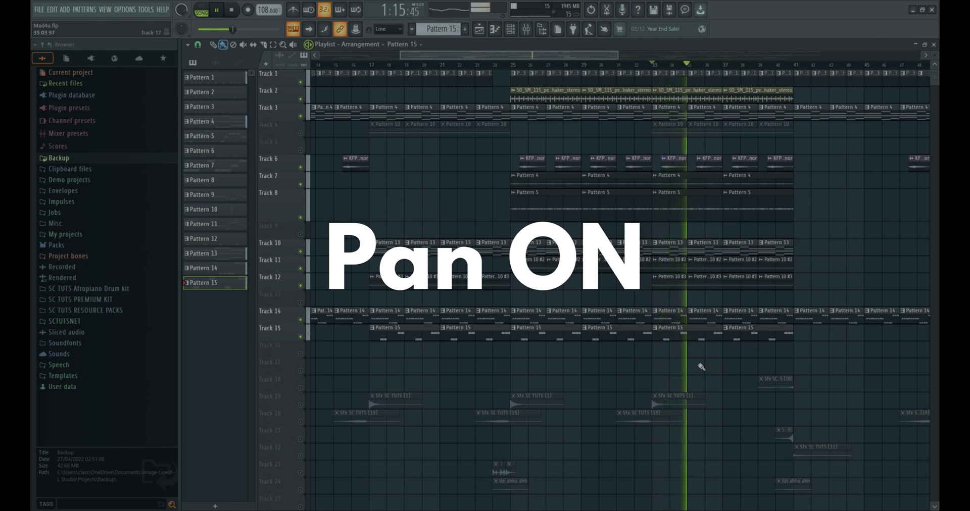
# Unmute Track 4 in the playlist and play the arrangement to compare the mix with panning on and off
pyautogui.scroll(-1, 708, 359)
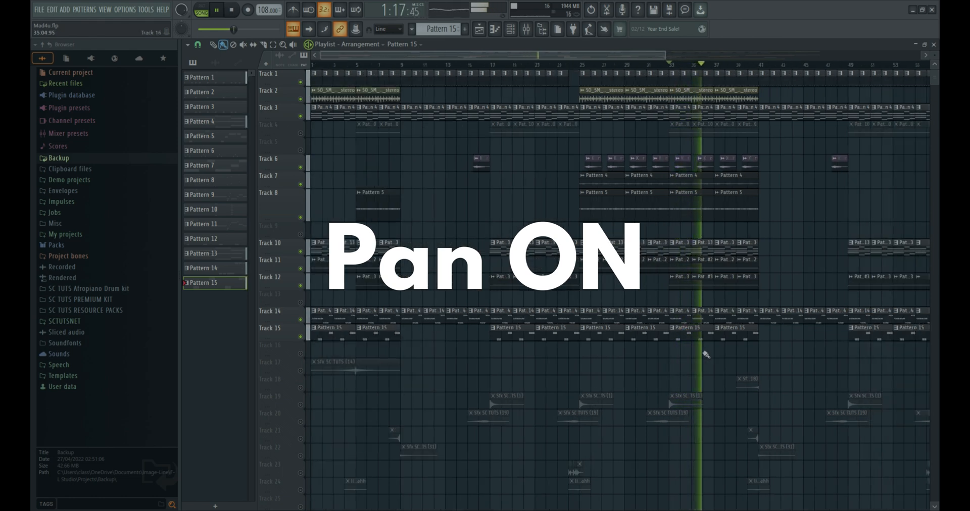
pyautogui.click(301, 133)
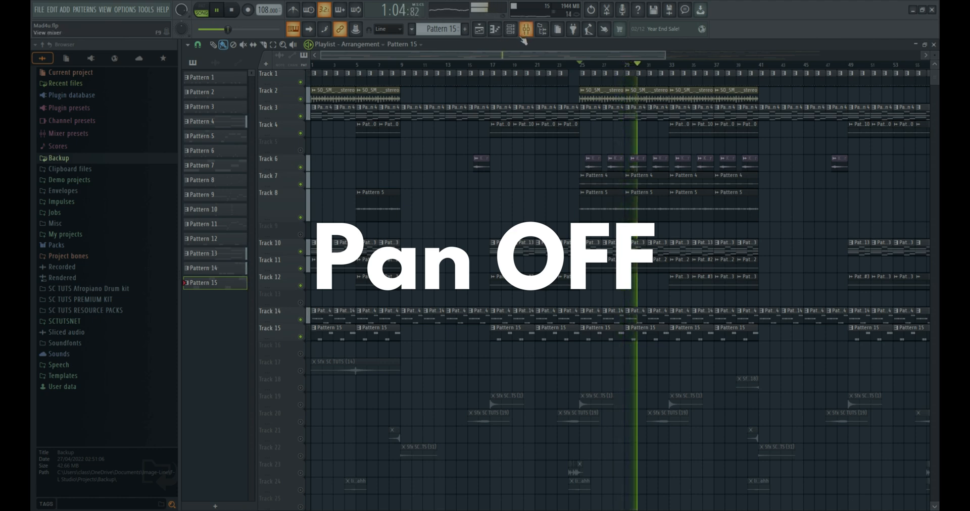
pyautogui.press('space')
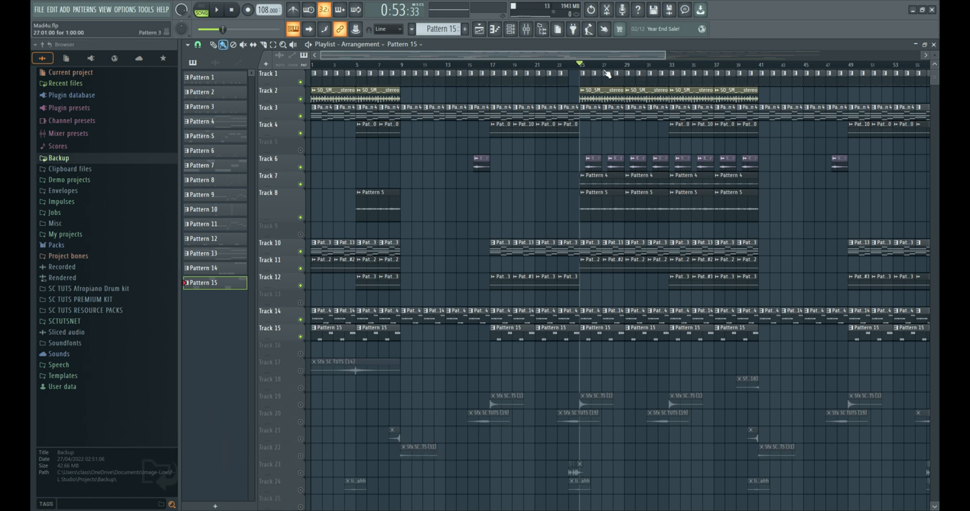
# Solo Track 1, unmute Tracks 2 and 3 in the playlist, and play the three together from bar 25
pyautogui.scroll(5, 584, 66)
pyautogui.rightClick(306, 85)
pyautogui.rightClick(301, 85)
pyautogui.rightClick(300, 85)
pyautogui.click(300, 103)
pyautogui.click(300, 115)
pyautogui.press('space')
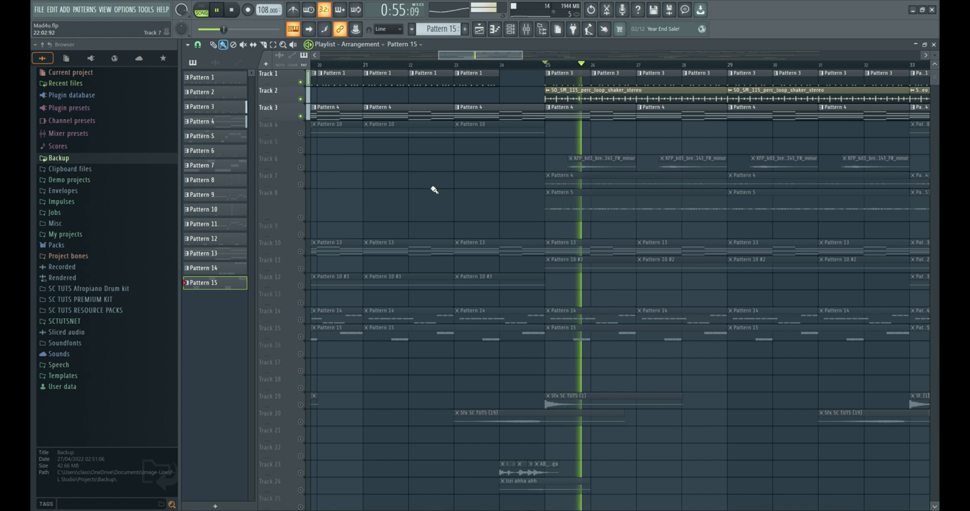
pyautogui.press('space')
# Unmute Track 10, play it with the first three tracks from bar 25, and select Pattern 13
pyautogui.click(301, 252)
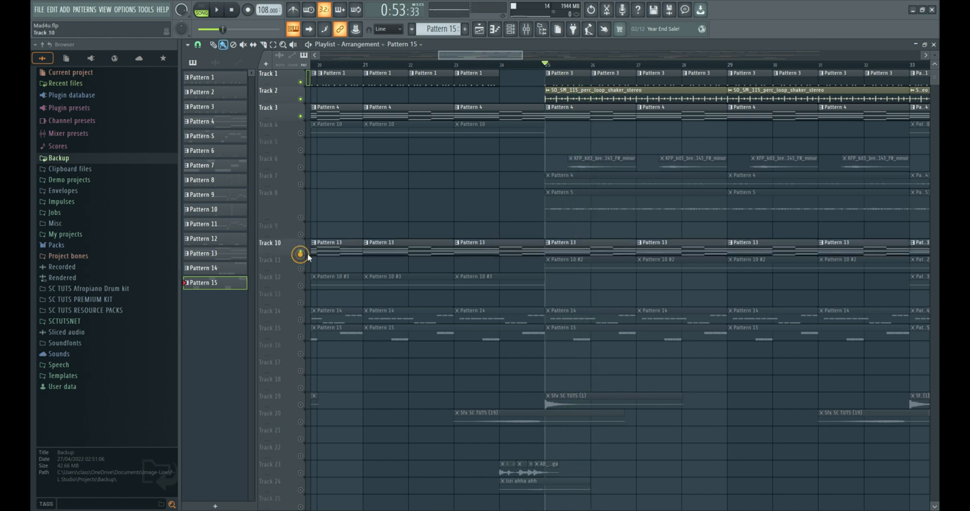
pyautogui.press('space')
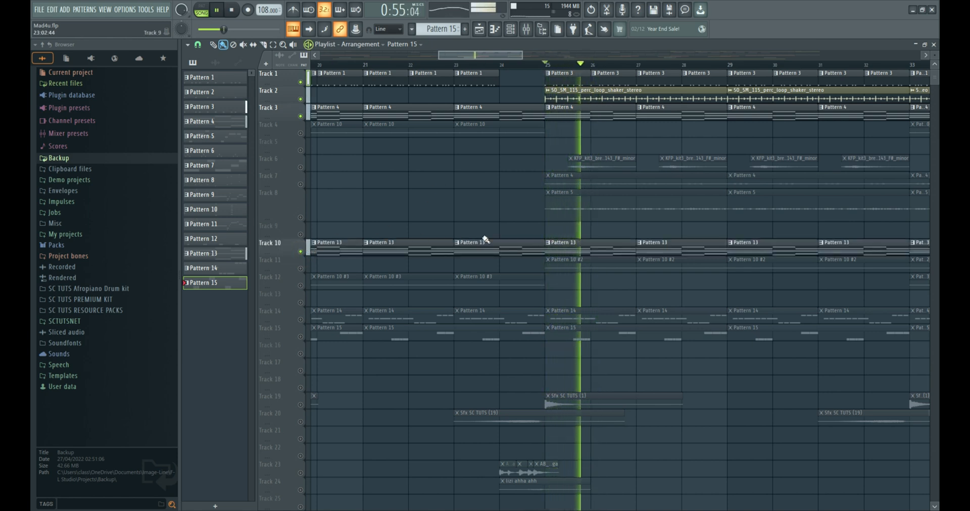
pyautogui.click(558, 246)
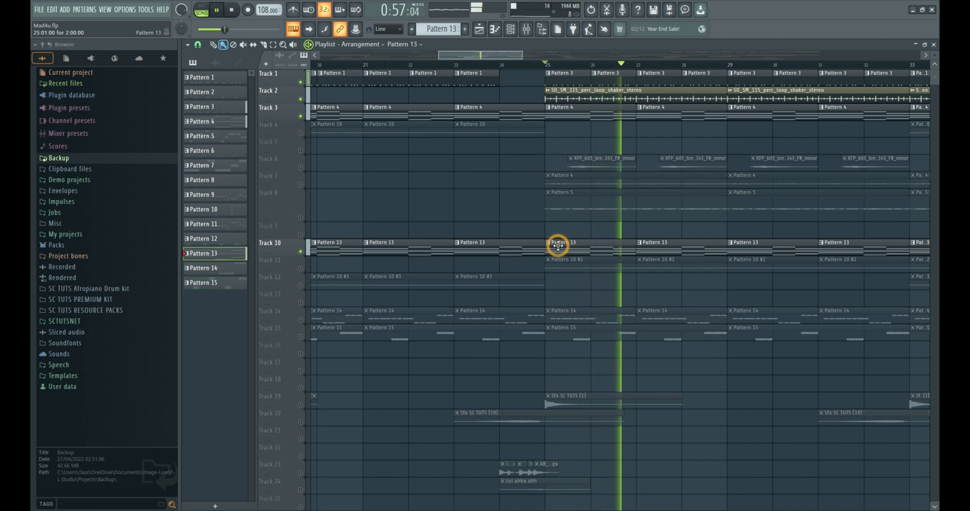
pyautogui.press('space')
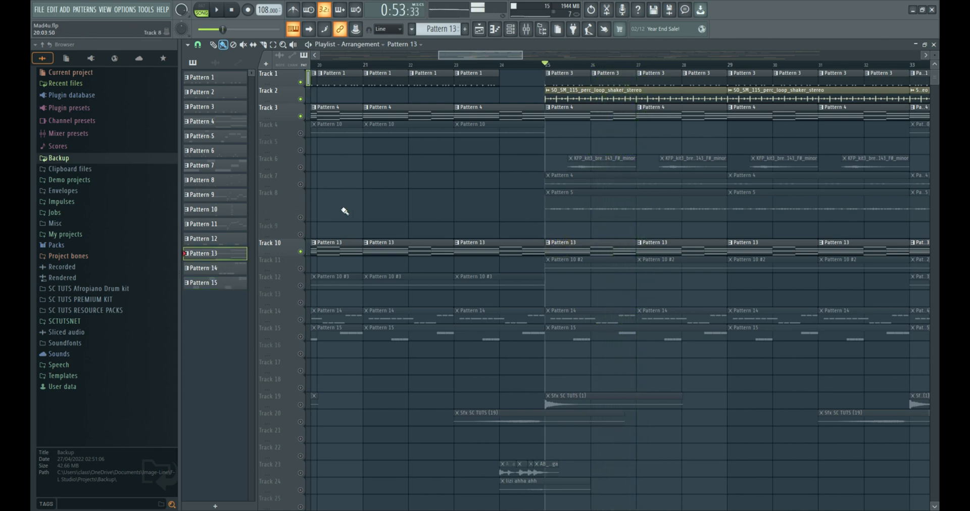
# Solo Track 10 and play its Pattern 13 clips from bar 25 several times
pyautogui.rightClick(301, 252)
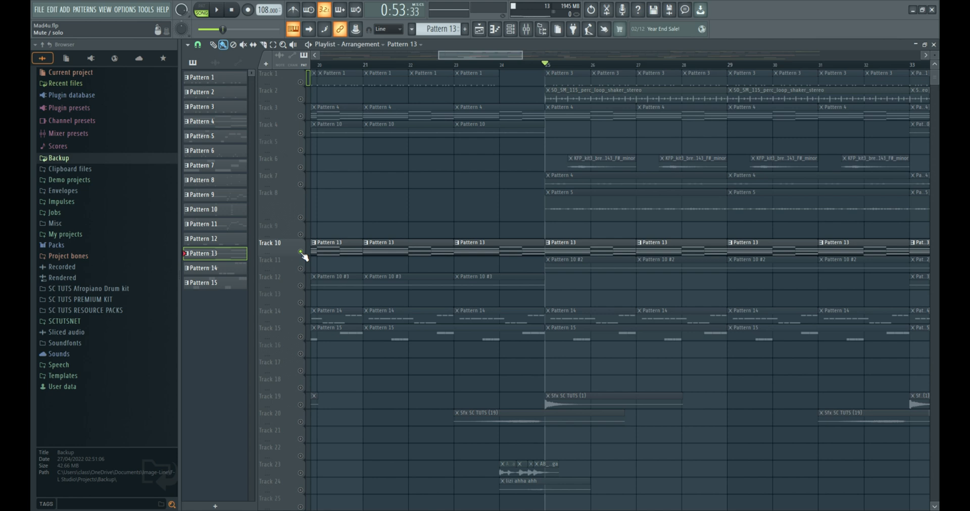
pyautogui.press('space')
pyautogui.press('space')
pyautogui.press('space')
pyautogui.press('space')
pyautogui.press('space')
pyautogui.press('space')
pyautogui.press('space')
pyautogui.press('space')
# Open the TRITON_Extreme #2 synth and toggle its IFX 2 delay and MFX 2 reverb to compare the sound
pyautogui.click(510, 32)
pyautogui.click(437, 348)
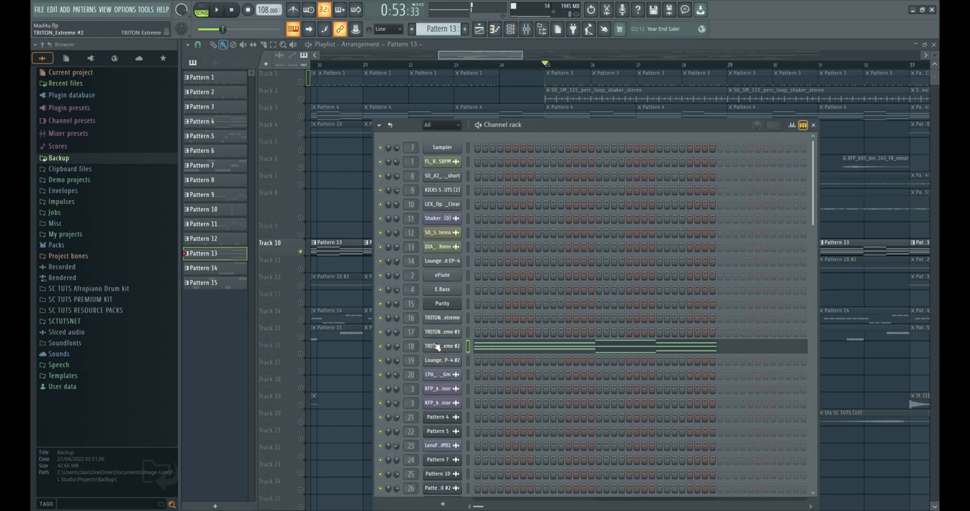
pyautogui.click(436, 347)
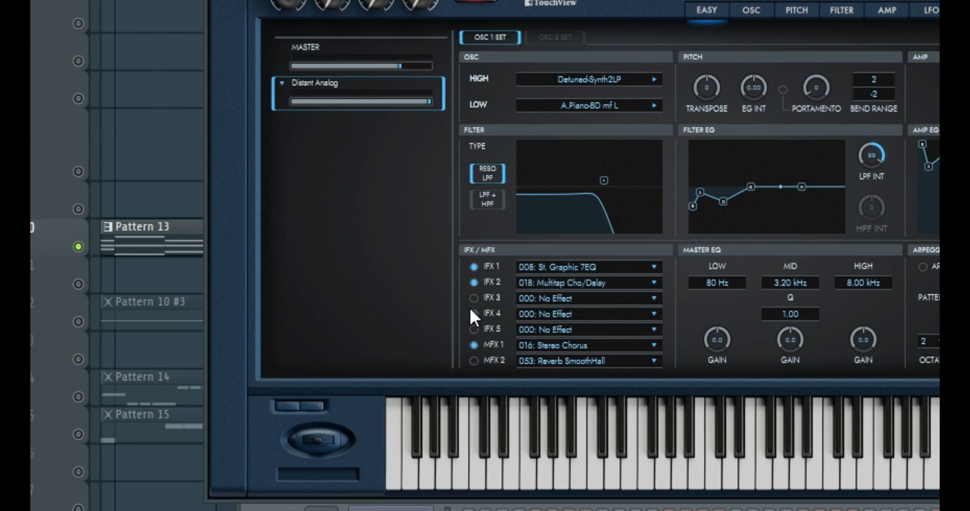
pyautogui.click(473, 283)
pyautogui.click(473, 283)
pyautogui.click(475, 362)
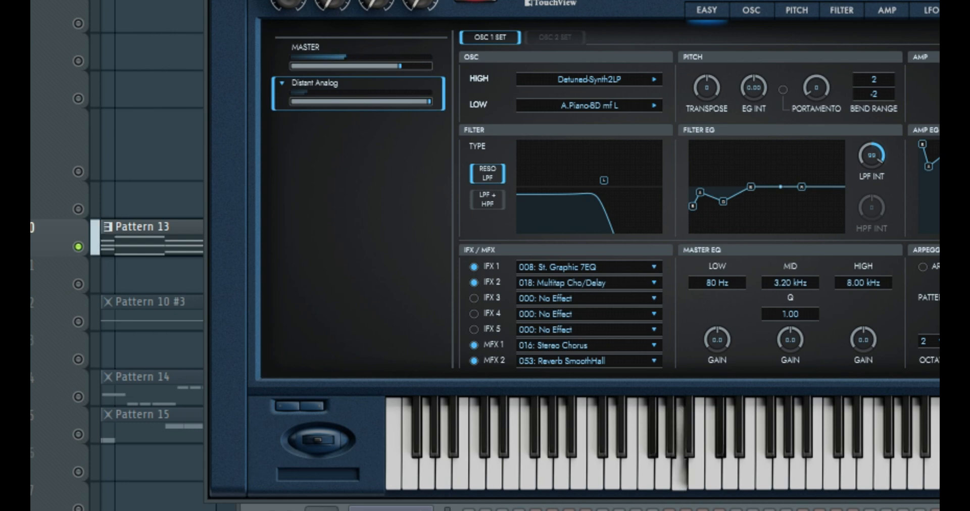
pyautogui.click(475, 286)
pyautogui.click(473, 358)
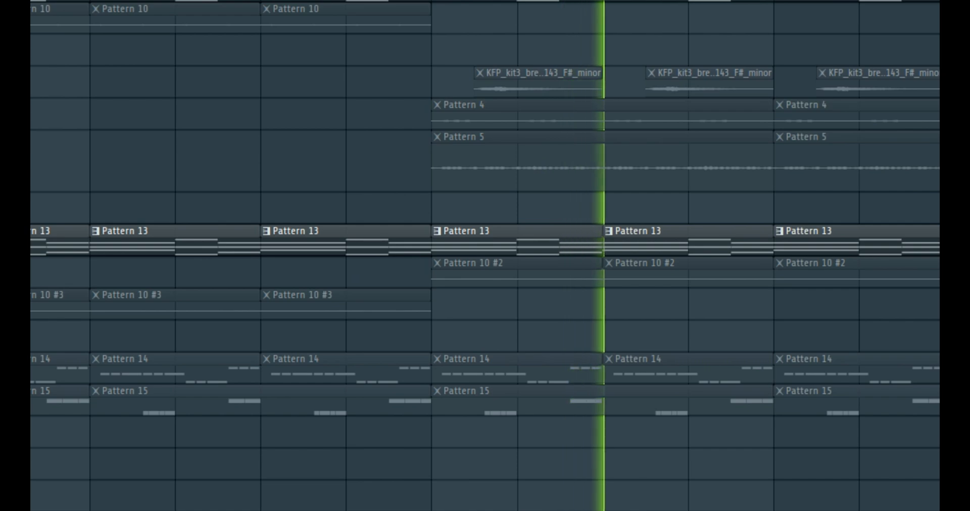
# Stop playback, reopen the TRITON_Extreme #2 synth, and switch IFX 2 and MFX 2 off and back on while listening
pyautogui.press('space')
pyautogui.press('F6')
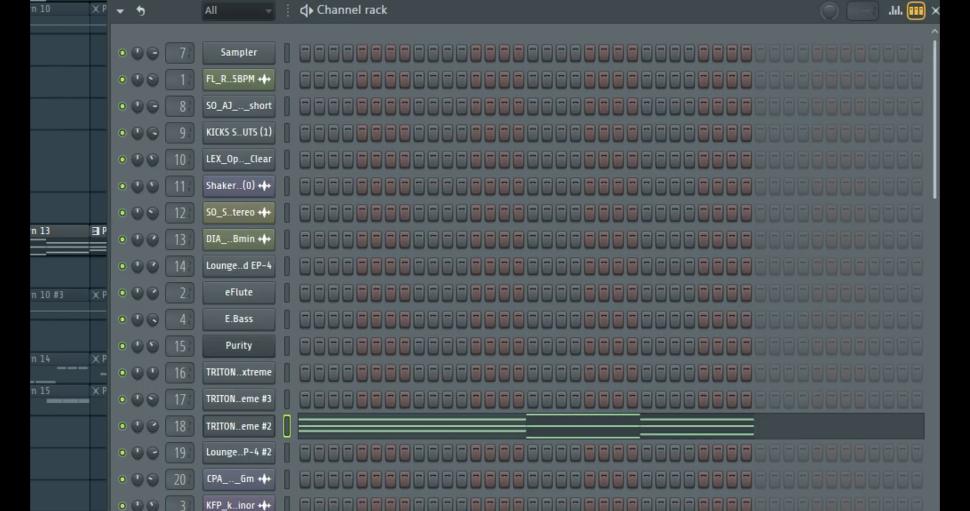
pyautogui.click(236, 428)
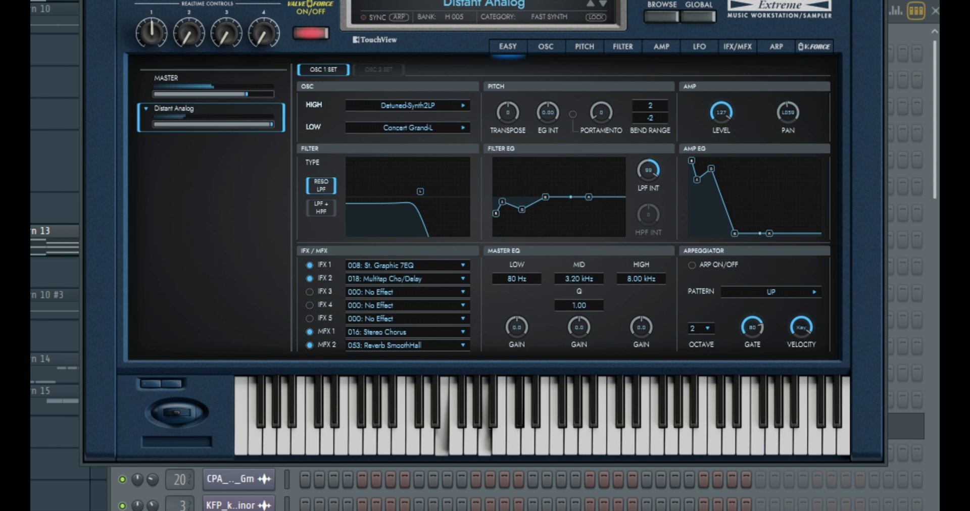
pyautogui.click(310, 279)
pyautogui.click(310, 345)
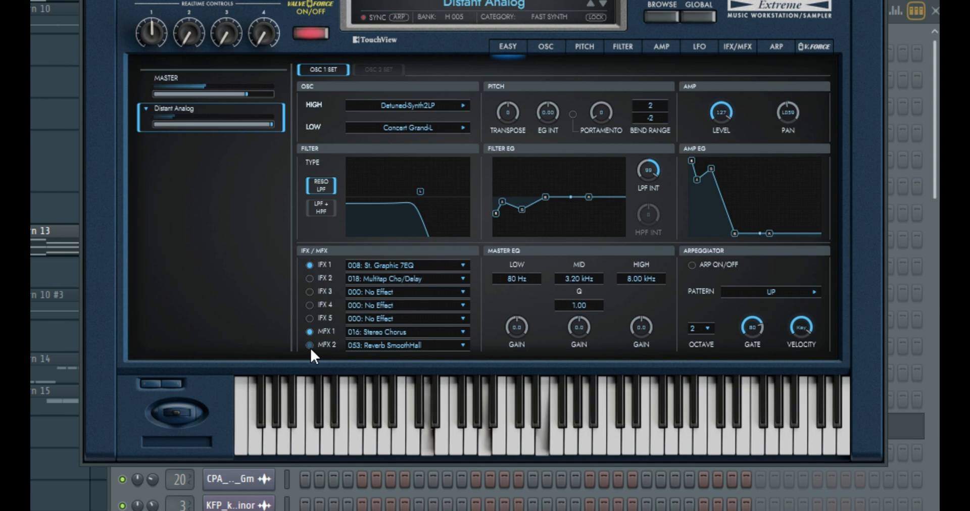
pyautogui.click(310, 346)
pyautogui.click(310, 282)
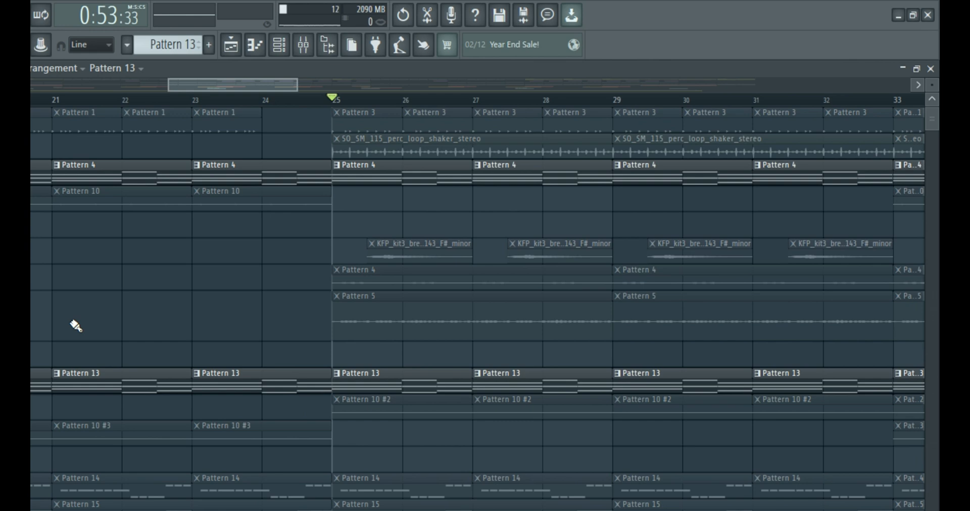
# Highlight the Pattern 13 clips at bars 27 to 31 and the Pattern 4 and Pattern 5 audio clips at bar 25 for comparison
pyautogui.scroll(-2, 242, 324)
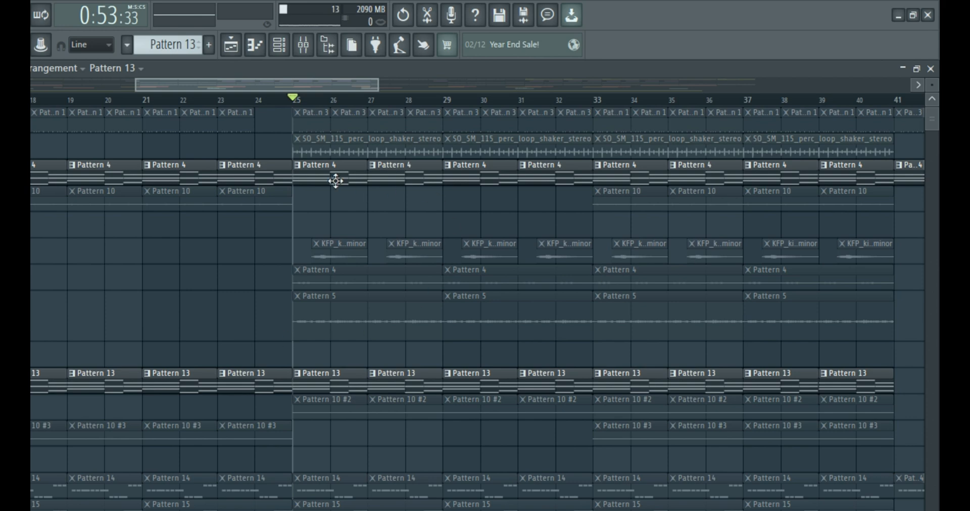
pyautogui.moveTo(336, 180); pyautogui.dragTo(357, 177)
pyautogui.moveTo(327, 387); pyautogui.dragTo(482, 393)
pyautogui.moveTo(399, 385); pyautogui.dragTo(499, 397)
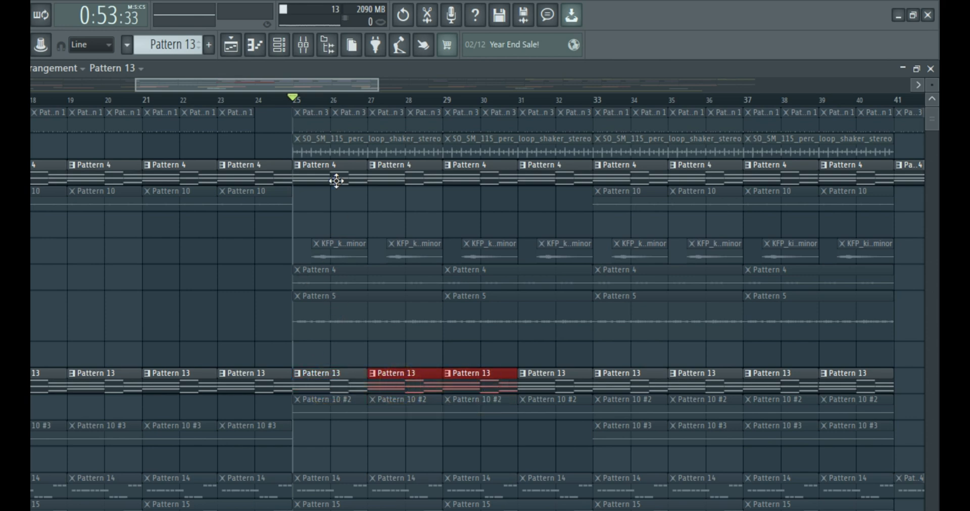
pyautogui.moveTo(327, 185); pyautogui.dragTo(392, 191)
pyautogui.moveTo(317, 284); pyautogui.dragTo(417, 298)
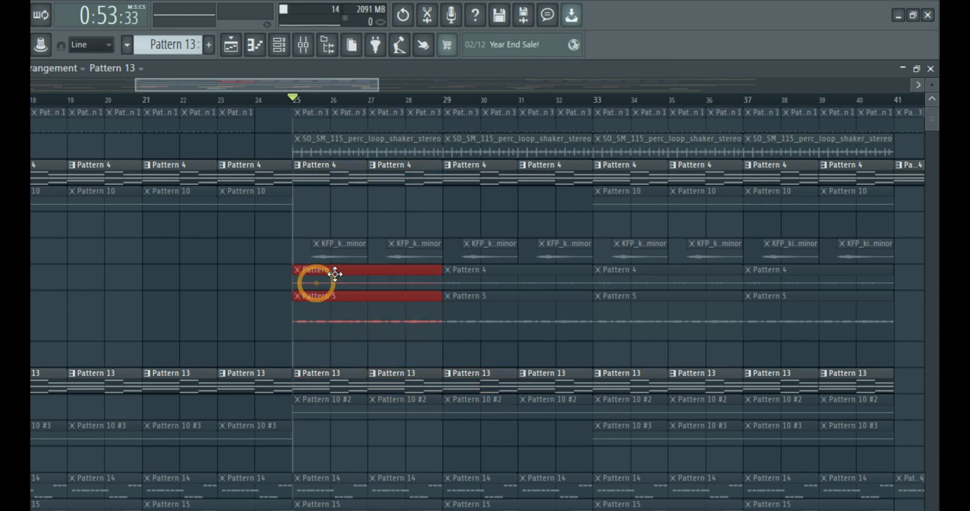
pyautogui.rightClick(135, 284)
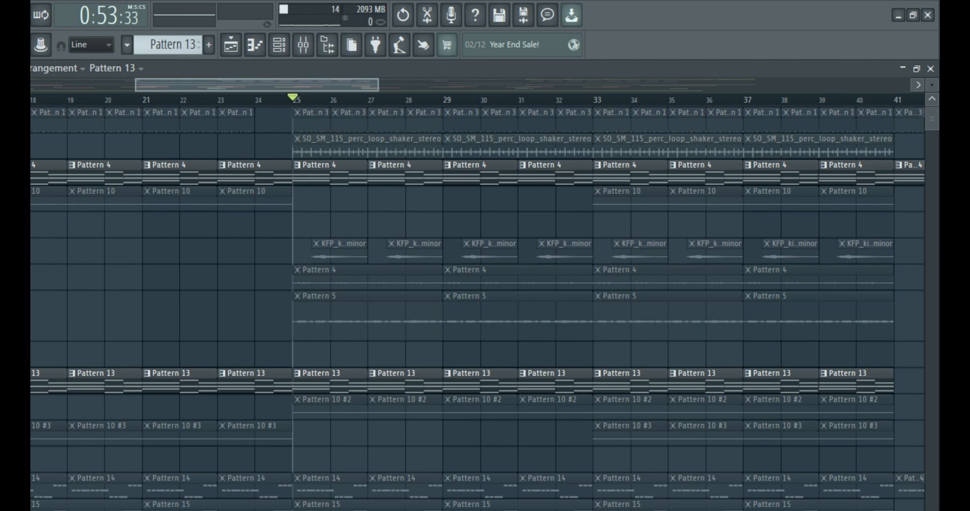
# Clear the solo so all playlist tracks are active again
pyautogui.rightClick(32, 486)
pyautogui.rightClick(31, 486)
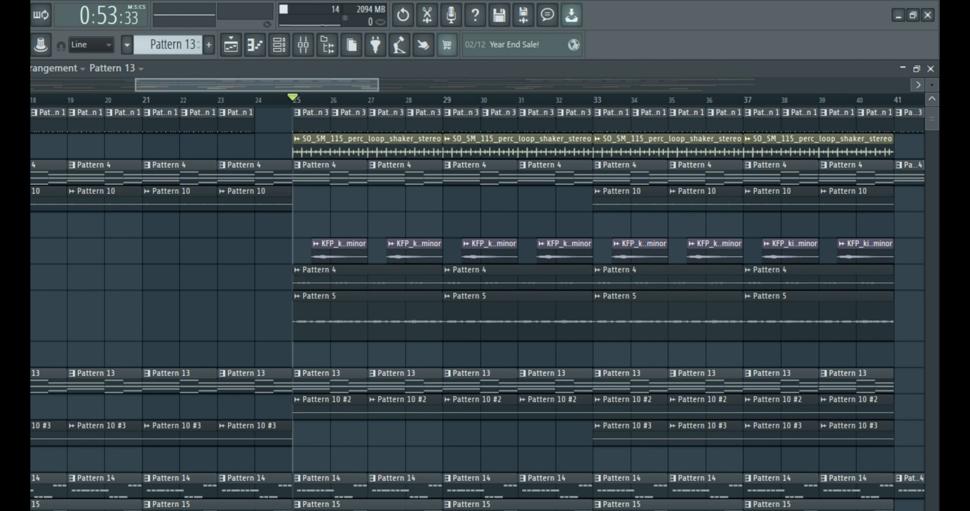
pyautogui.rightClick(31, 486)
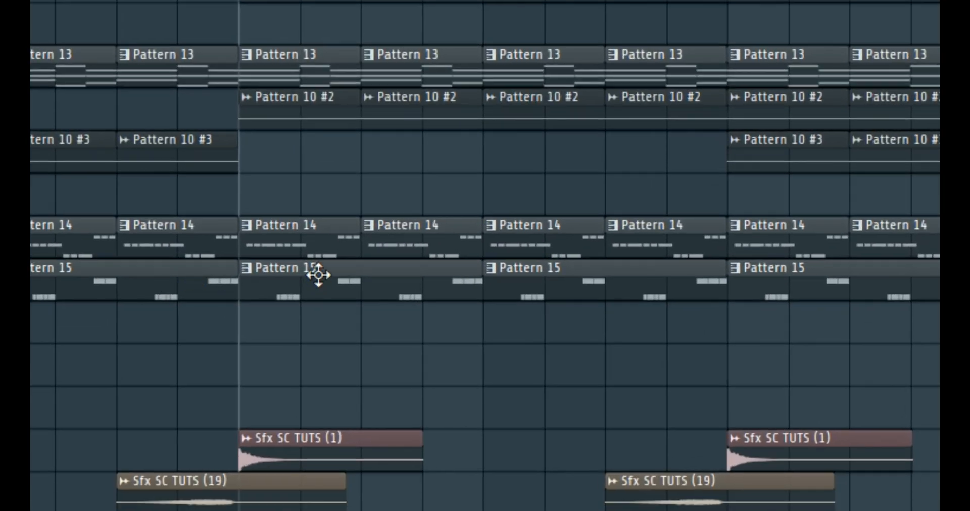
# Select the Pattern 14 clip at bar 25, solo Track 14, and play it while unmuting Track 15
pyautogui.click(298, 478)
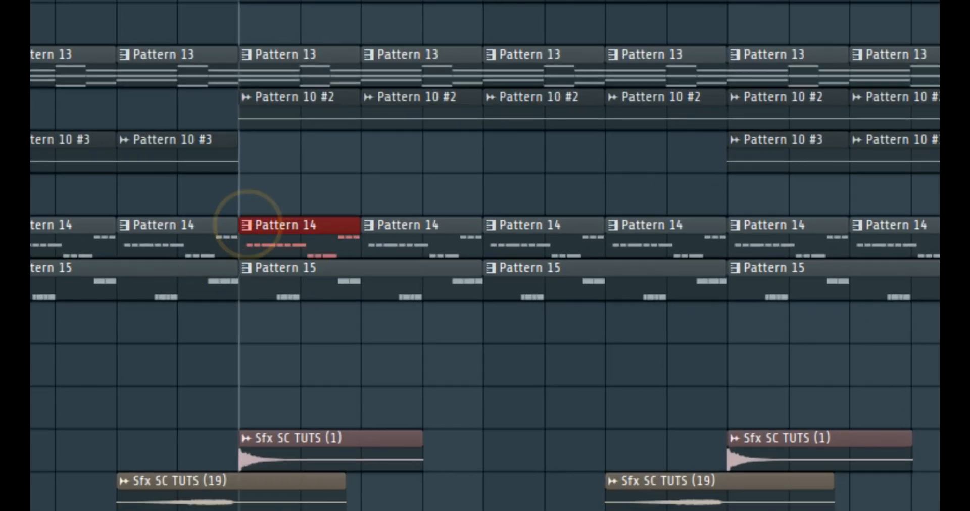
pyautogui.rightClick(15, 237)
pyautogui.press('space')
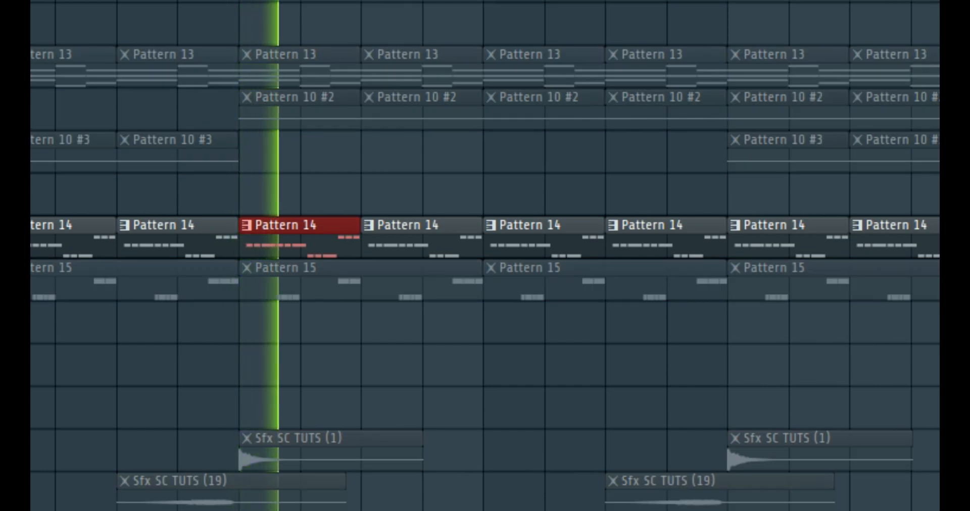
pyautogui.click(16, 281)
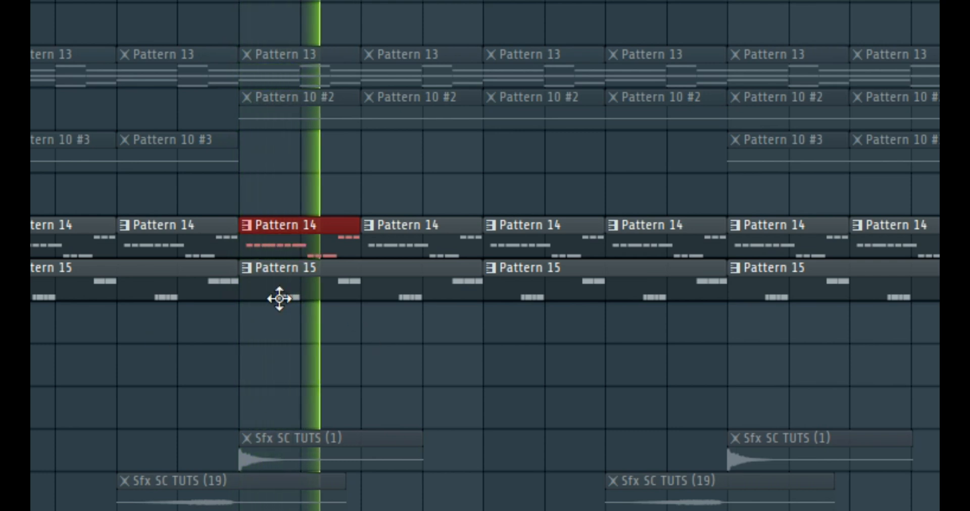
pyautogui.press('space')
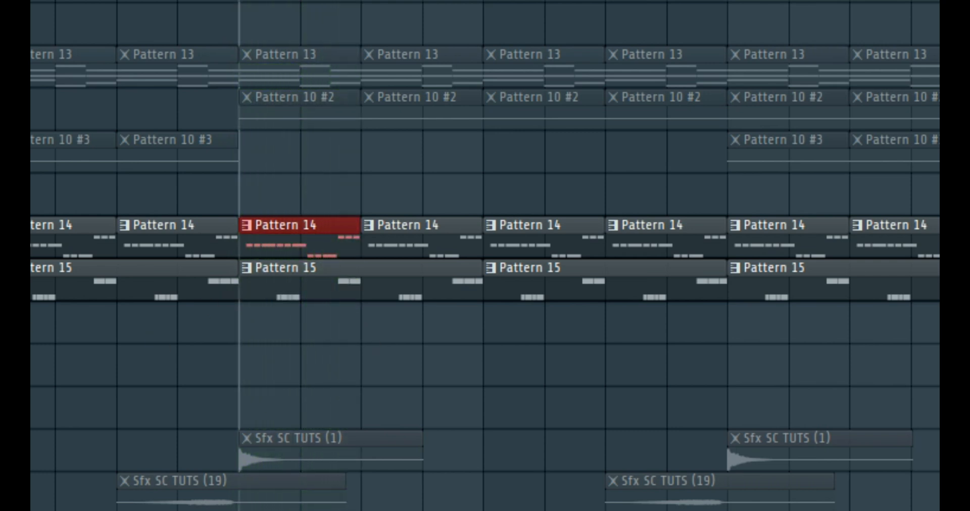
# Solo Track 15 and play Pattern 15 with its E.Bass notes open in the piano roll
pyautogui.click(284, 299)
pyautogui.press('space')
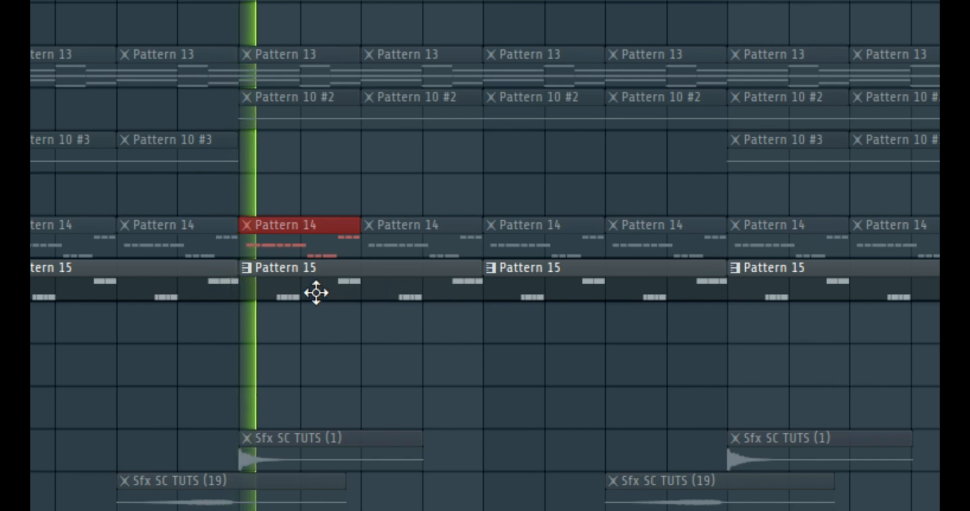
pyautogui.doubleClick(344, 302)
pyautogui.press('space')
pyautogui.moveTo(303, 510); pyautogui.dragTo(305, 480)
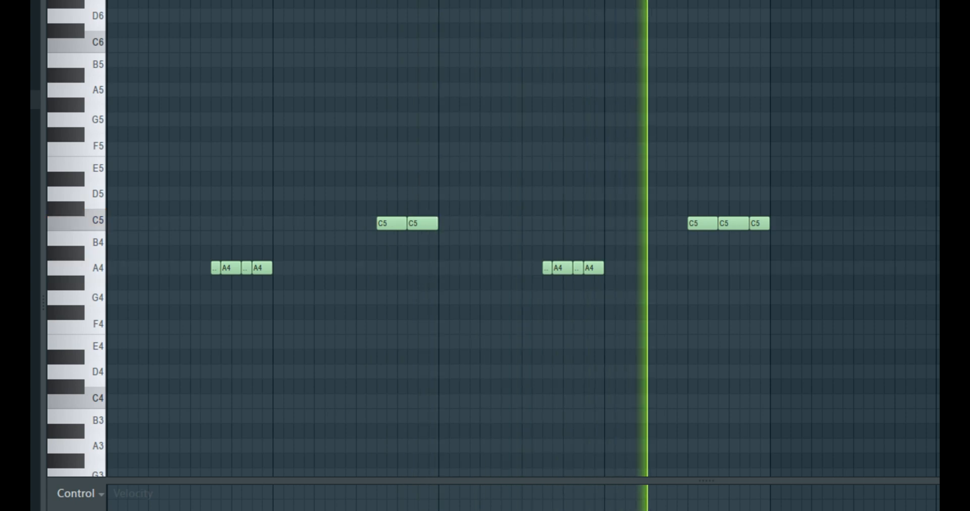
pyautogui.press('space')
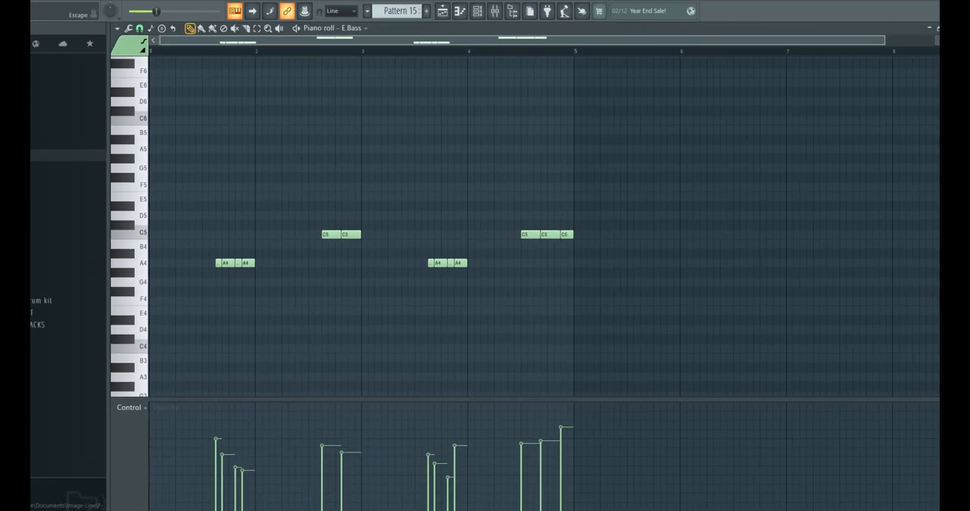
# Add a Fruity Compressor to slot 2 of the E.Bass mixer insert
pyautogui.press('F5')
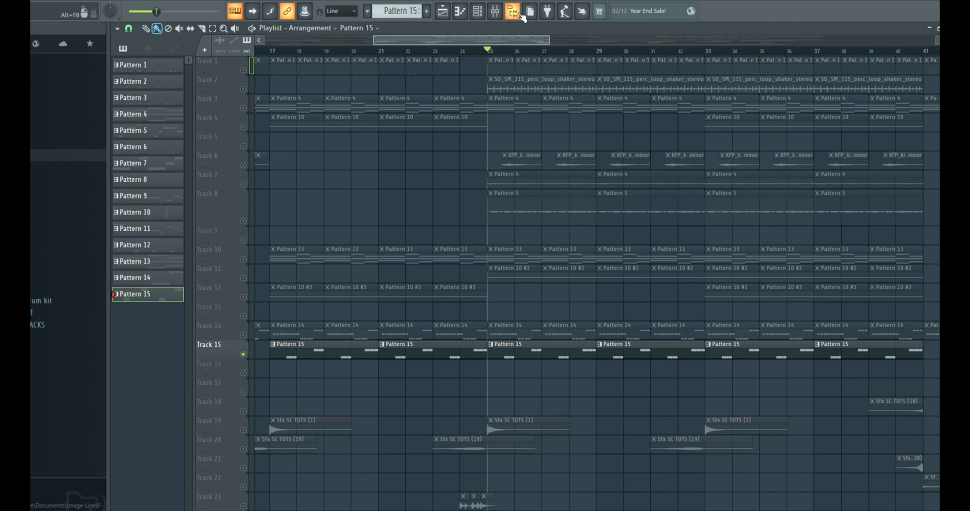
pyautogui.click(495, 11)
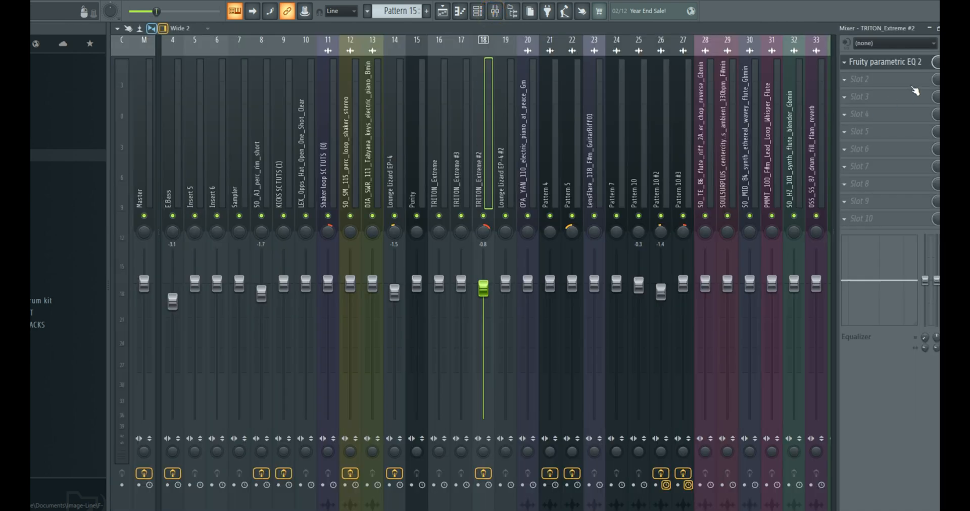
pyautogui.hscroll(-3, 234, 186)
pyautogui.click(234, 186)
pyautogui.click(882, 81)
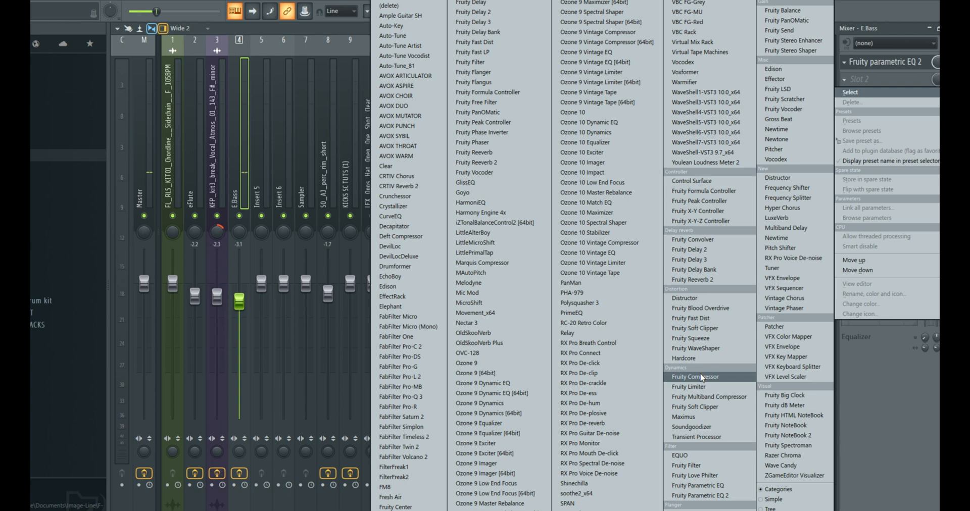
pyautogui.click(701, 377)
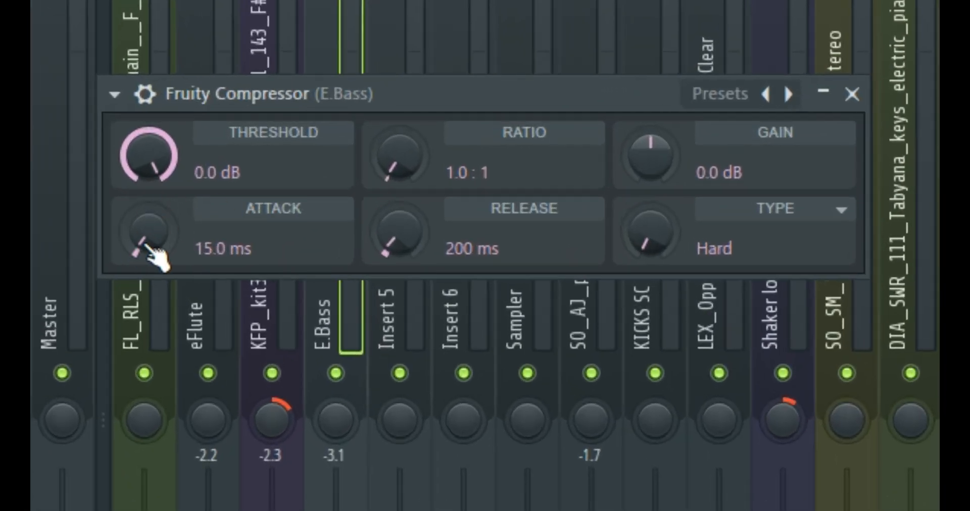
# Set the E.Bass compressor to a -28.3 dB threshold, 4.1:1 ratio and 10.0 dB gain while the full arrangement plays
pyautogui.moveTo(149, 169); pyautogui.dragTo(149, 213)
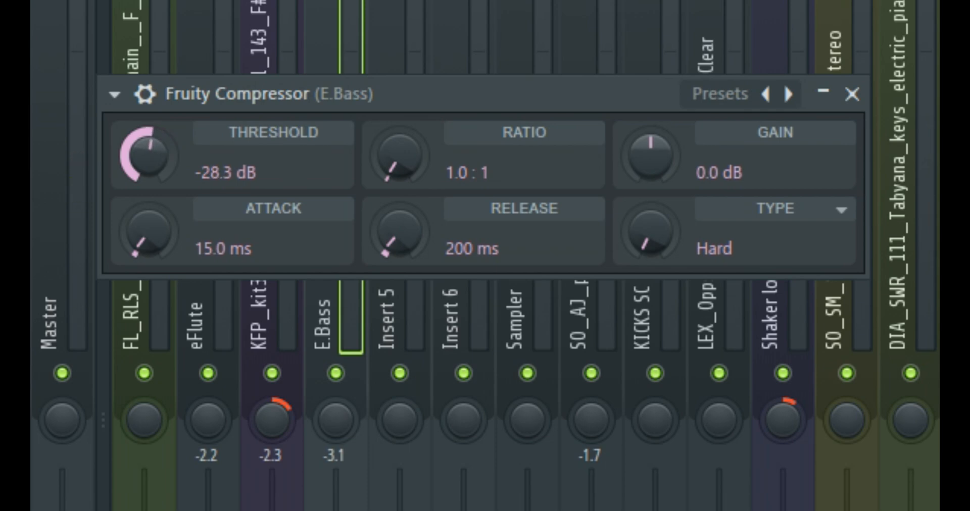
pyautogui.moveTo(399, 154); pyautogui.dragTo(399, 147)
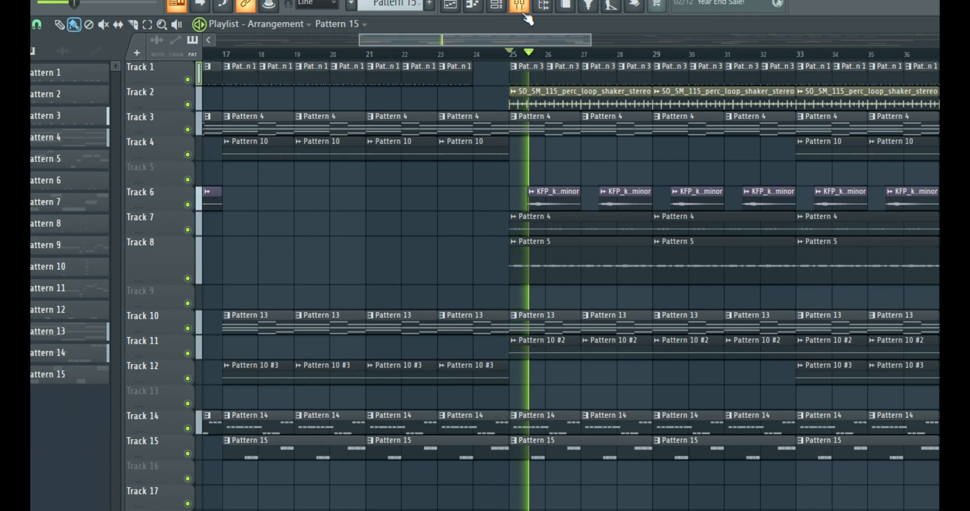
pyautogui.click(522, 9)
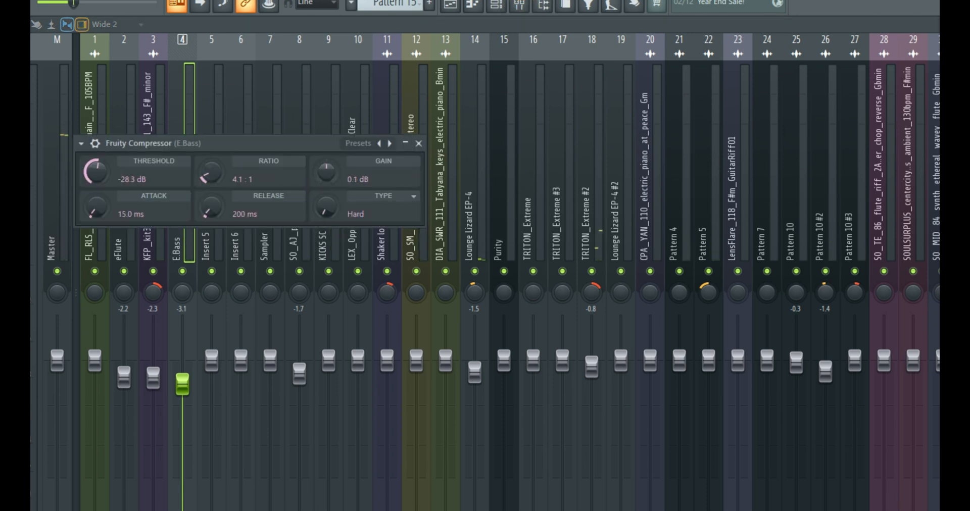
pyautogui.moveTo(327, 172)
pyautogui.mouseDown()
pyautogui.moveTo(327, 161)
pyautogui.moveTo(337, 185)
pyautogui.mouseUp()
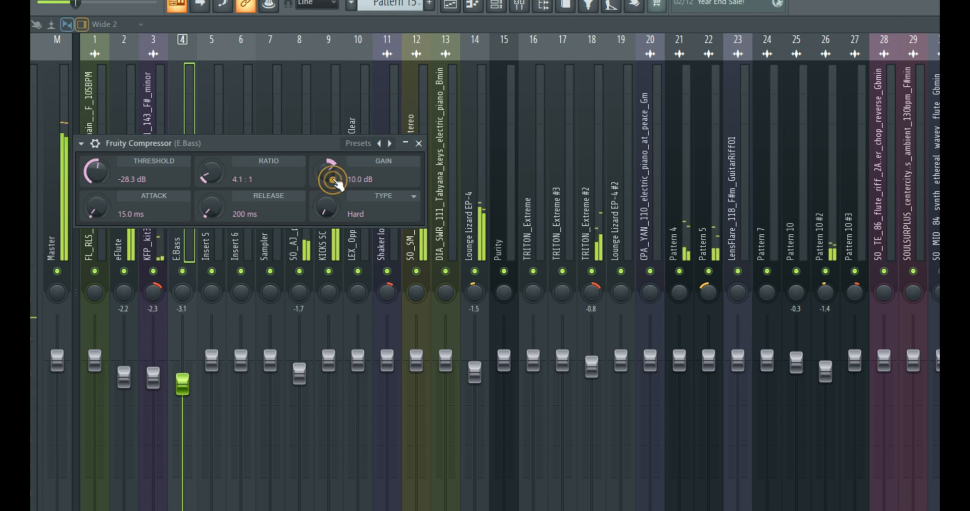
# Refine the E.Bass compressor to a -32.1 dB threshold, 4.9:1 ratio, 10.5 dB gain and 8.6 ms attack
pyautogui.scroll(1, 333, 175)
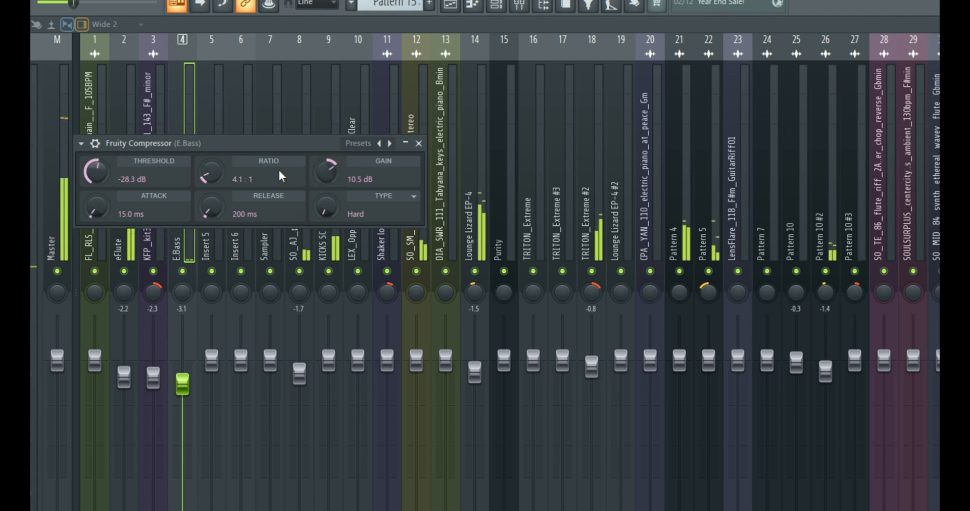
pyautogui.moveTo(262, 154); pyautogui.dragTo(599, 196)
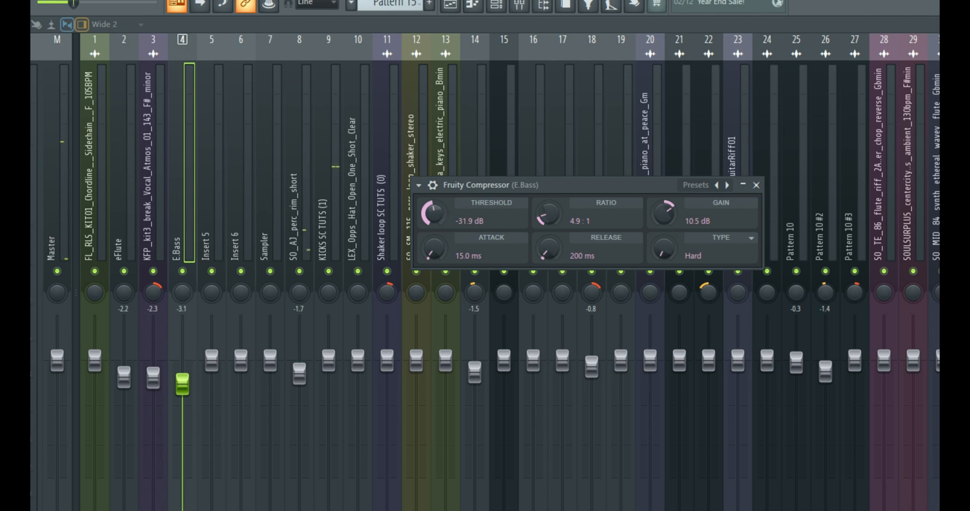
pyautogui.click(439, 212)
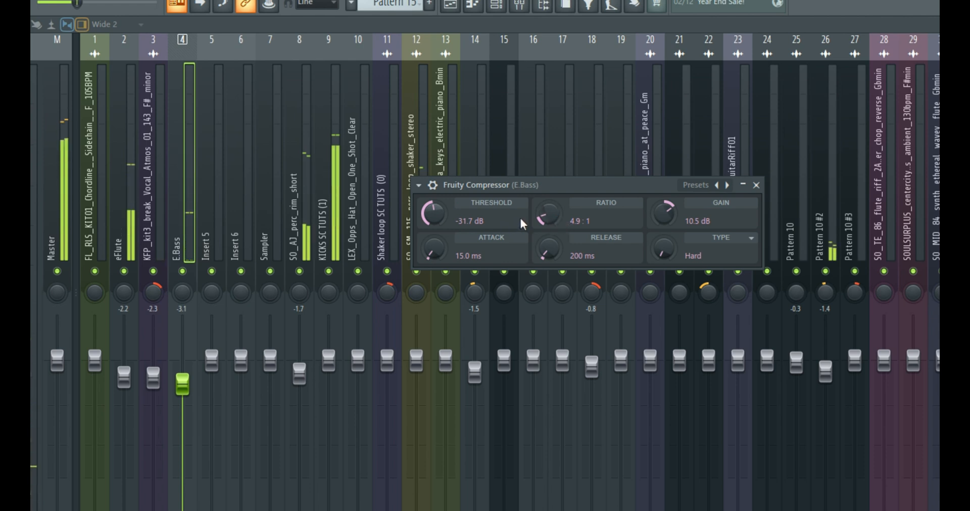
pyautogui.moveTo(434, 213); pyautogui.dragTo(433, 216)
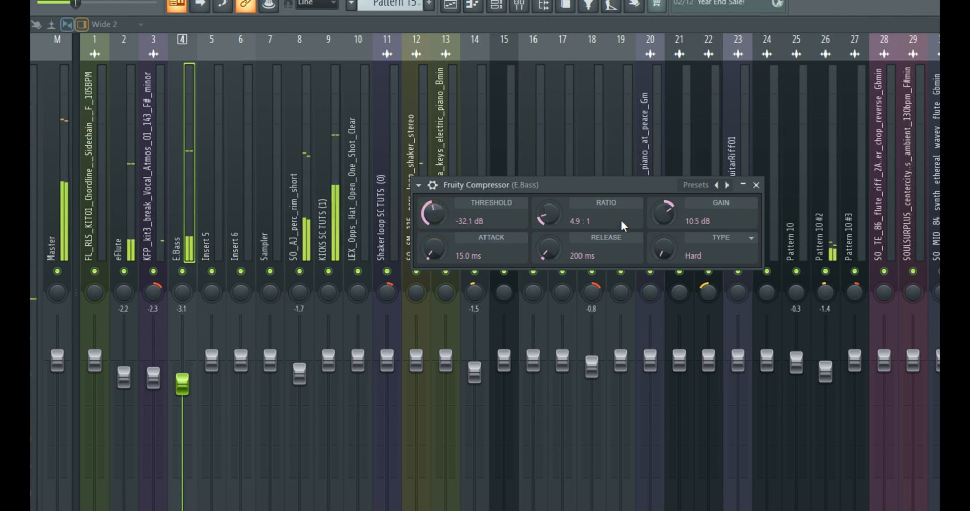
pyautogui.click(757, 186)
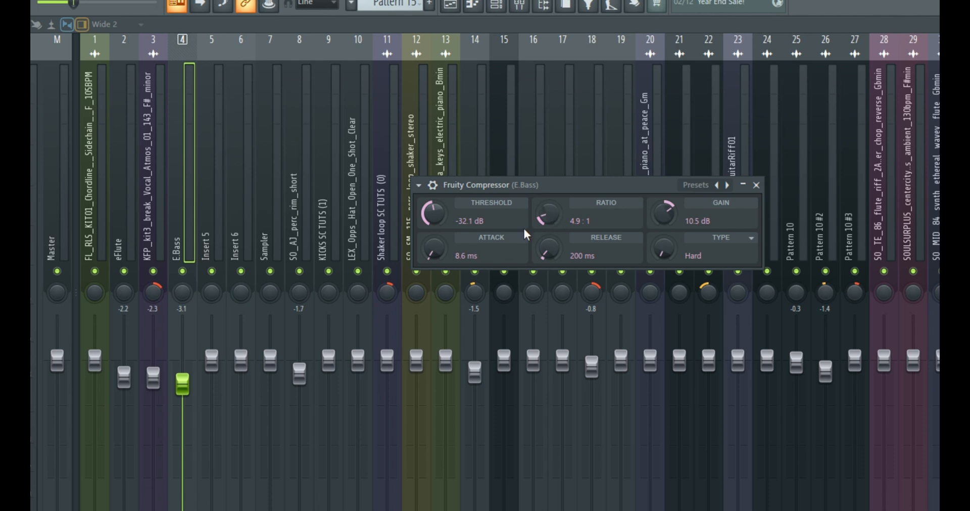
# Move the E.Bass compressor window aside while the mix plays, close it and switch to the Playlist arrangement
pyautogui.moveTo(545, 192); pyautogui.dragTo(429, 229)
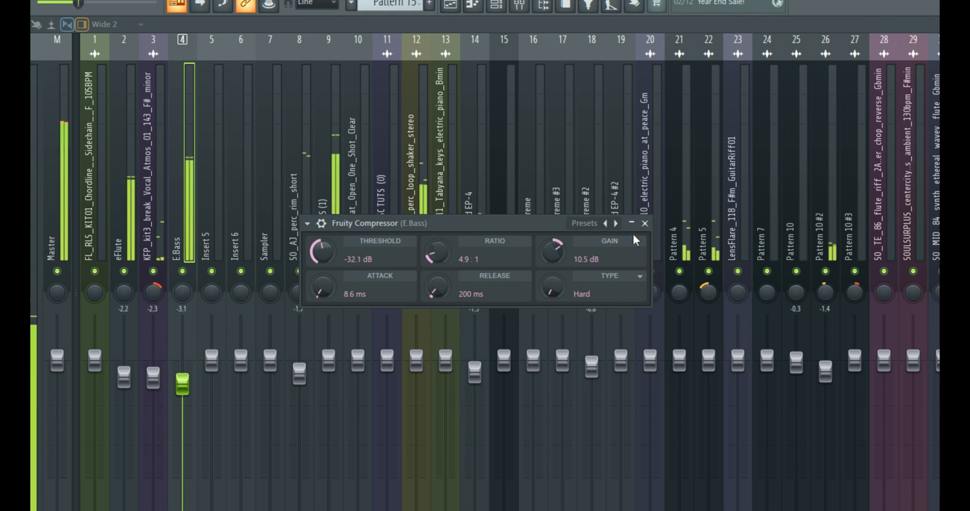
pyautogui.click(644, 224)
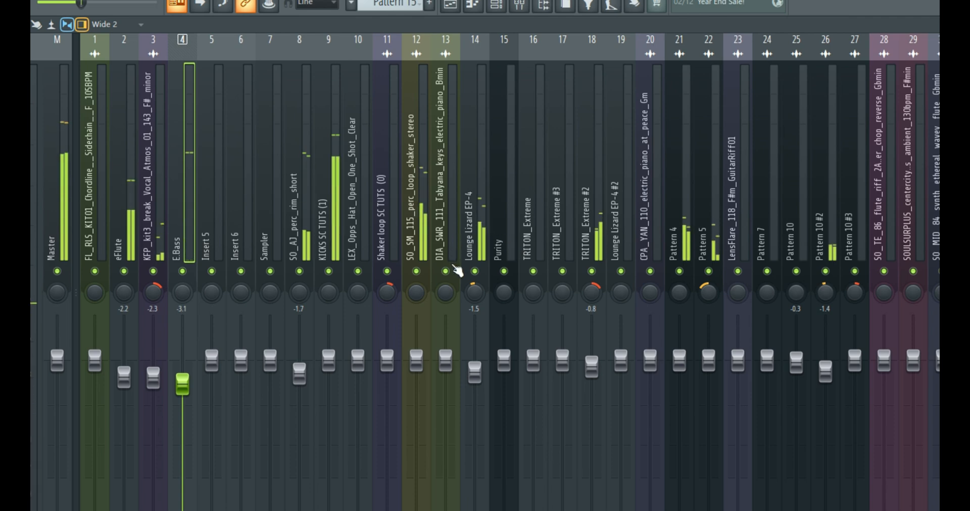
pyautogui.press('F5')
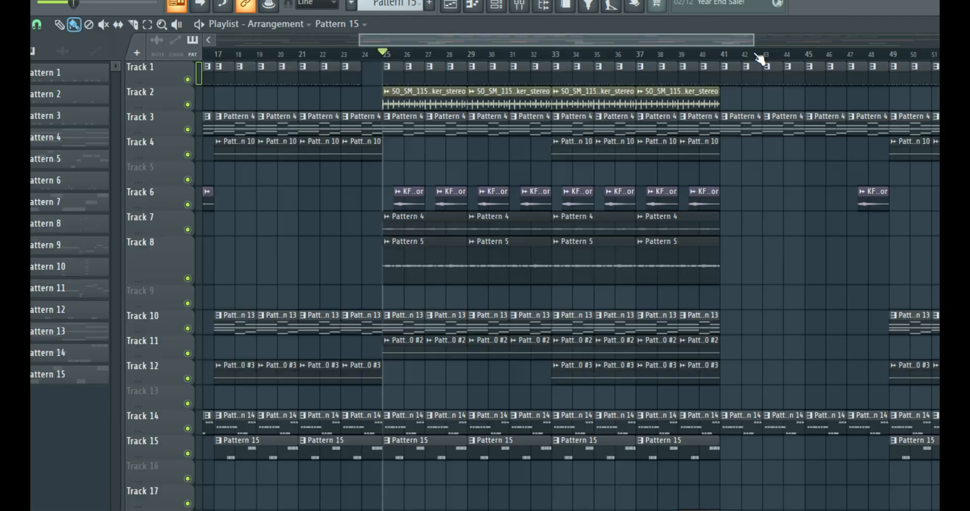